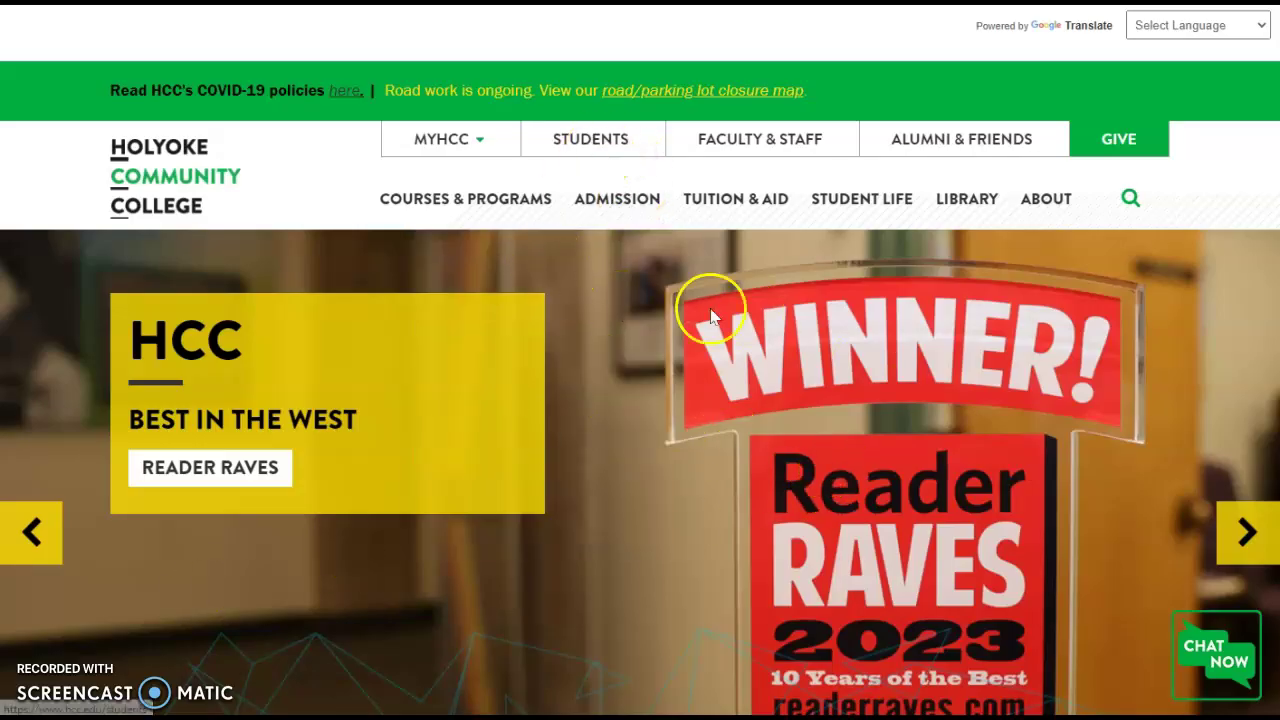
Go from the college site's Students section to the library's database listings
left_click(586, 150)
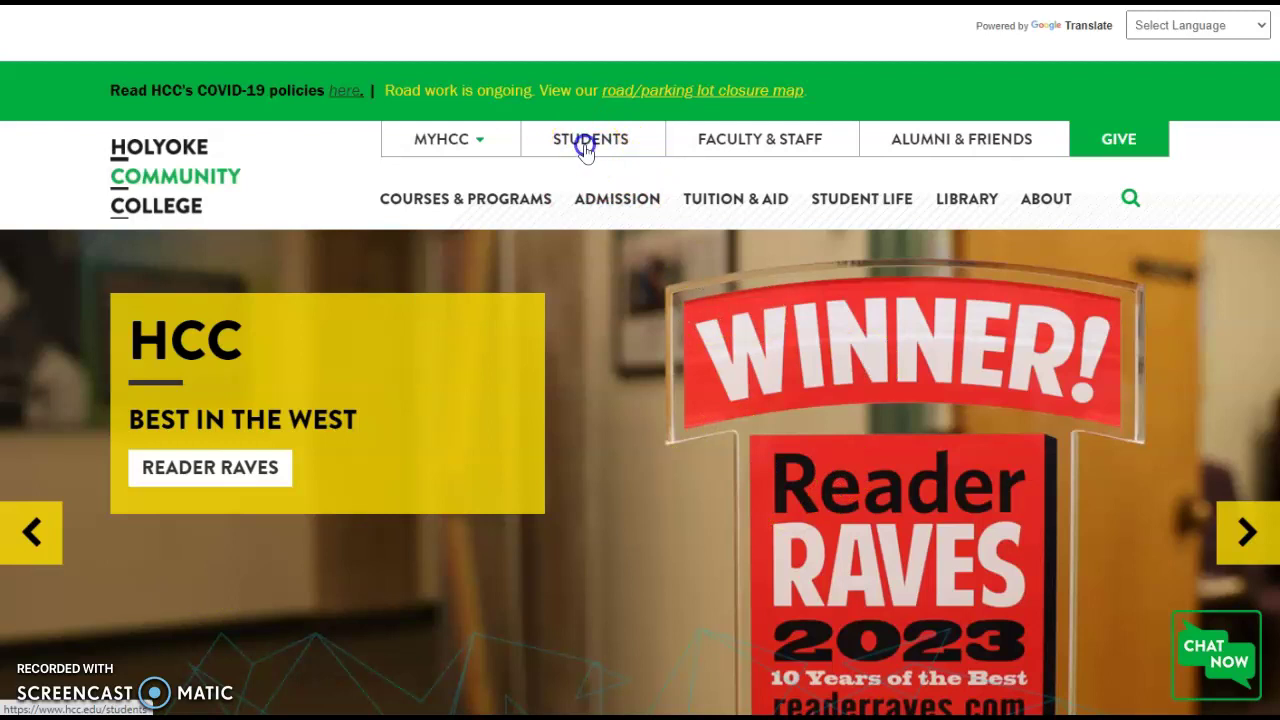
mouse_move(624, 212)
scroll(626, 250, "down", 3)
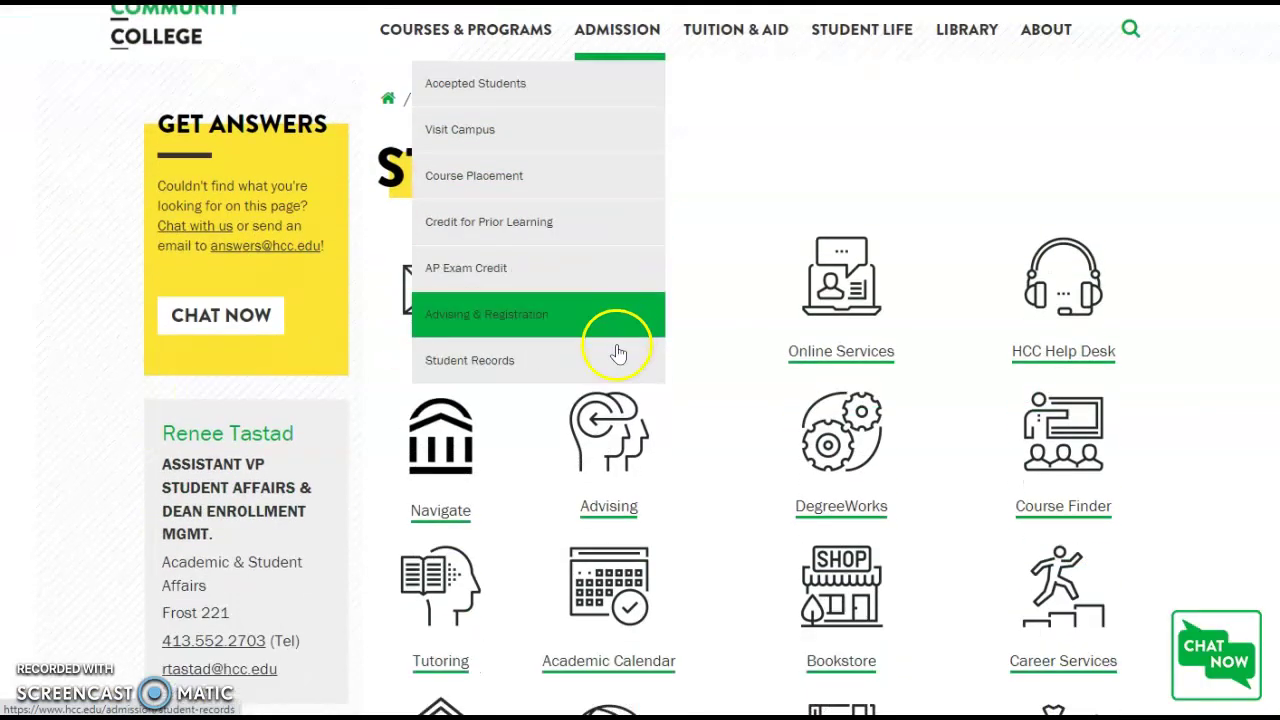
scroll(618, 354, "down", 4)
left_click(463, 370)
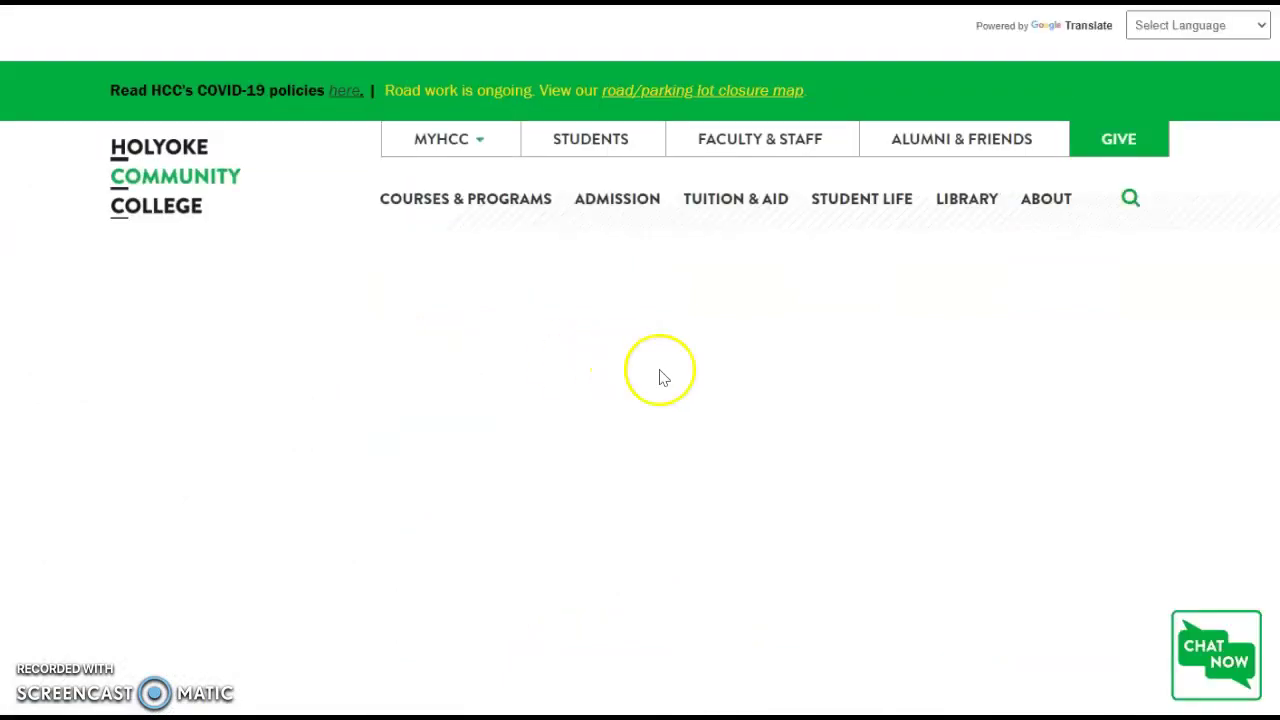
scroll(742, 371, "down", 5)
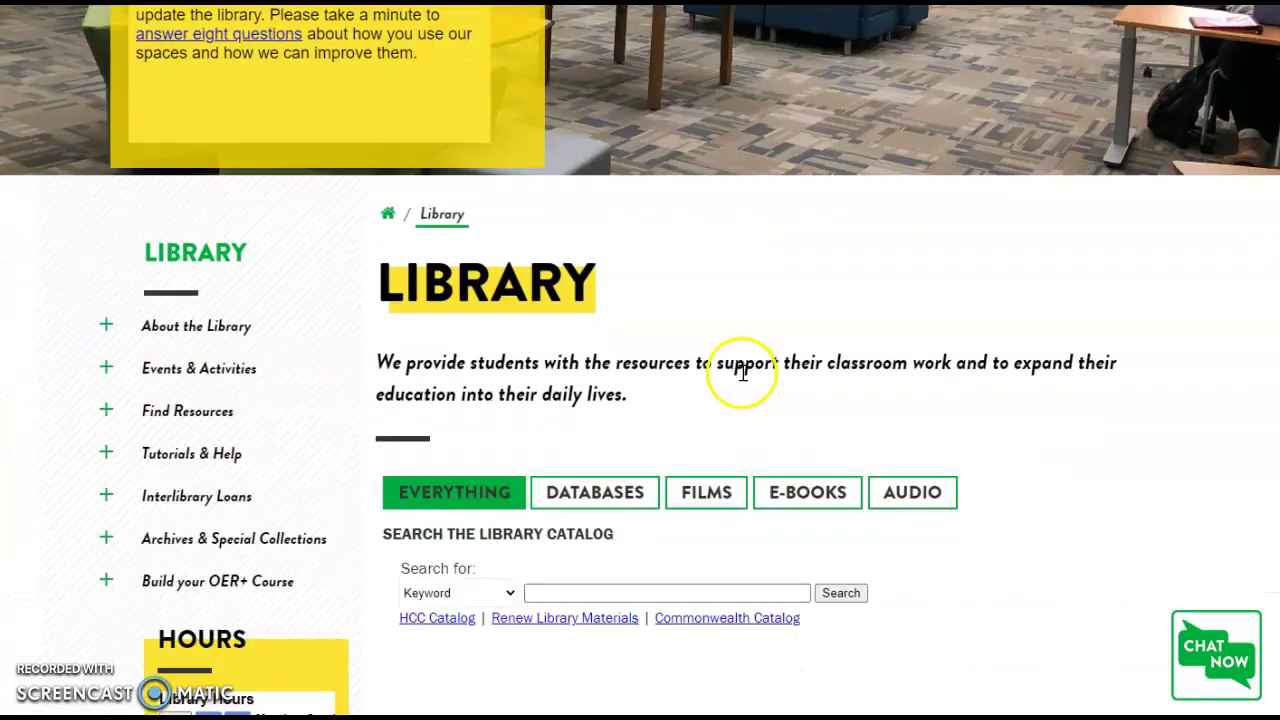
scroll(743, 372, "down", 2)
left_click(616, 318)
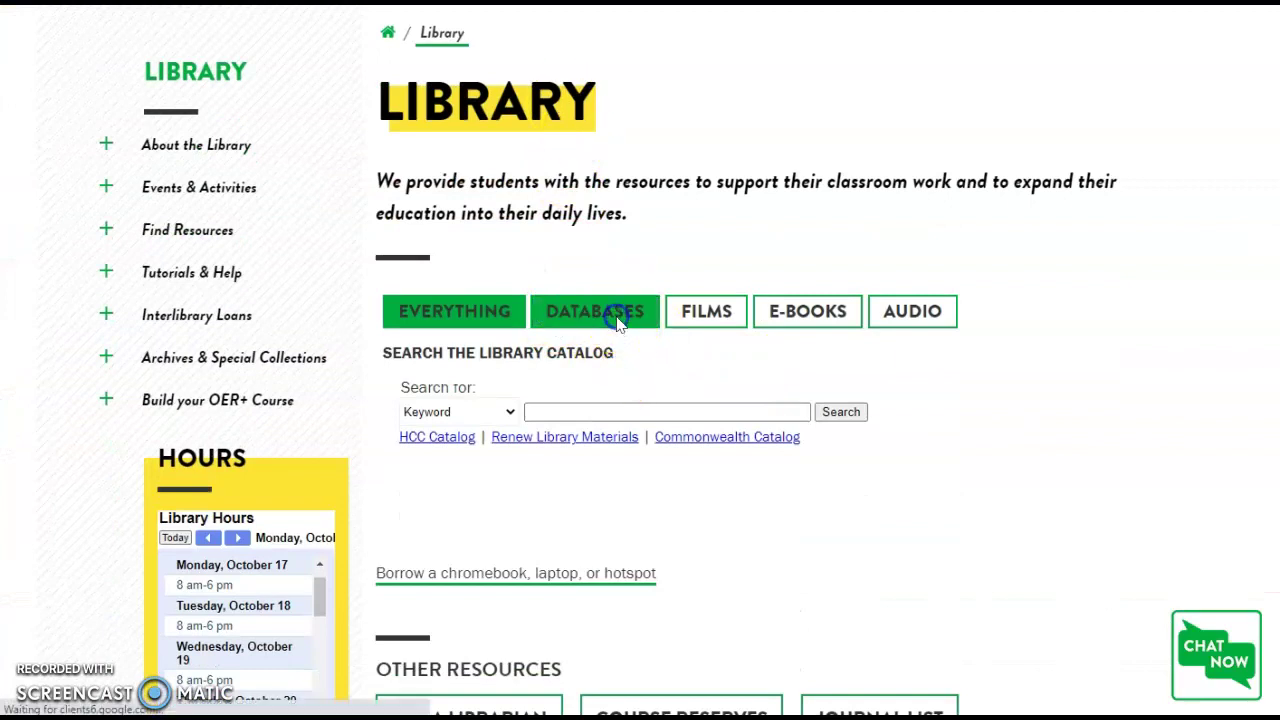
Open the Nursing resources guide and expand its Databases list, with CINAHL Complete first
scroll(1134, 450, "down", 2)
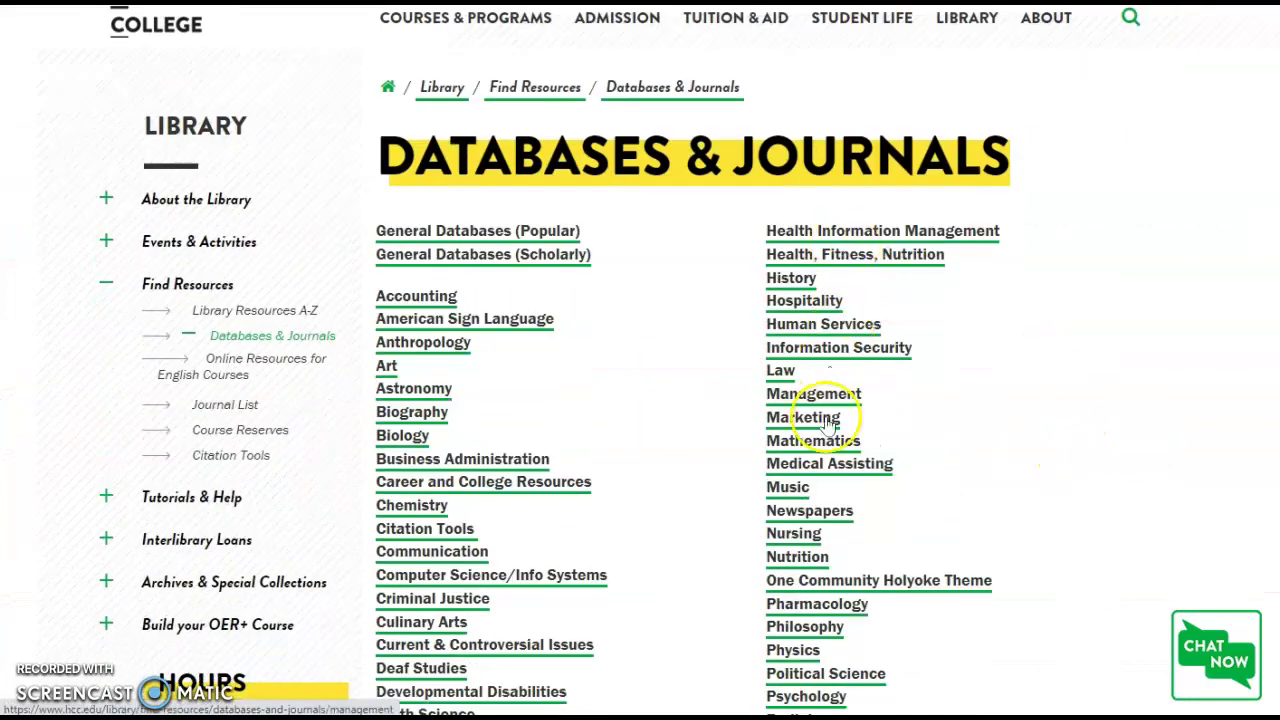
scroll(880, 490, "down", 1)
left_click(791, 445)
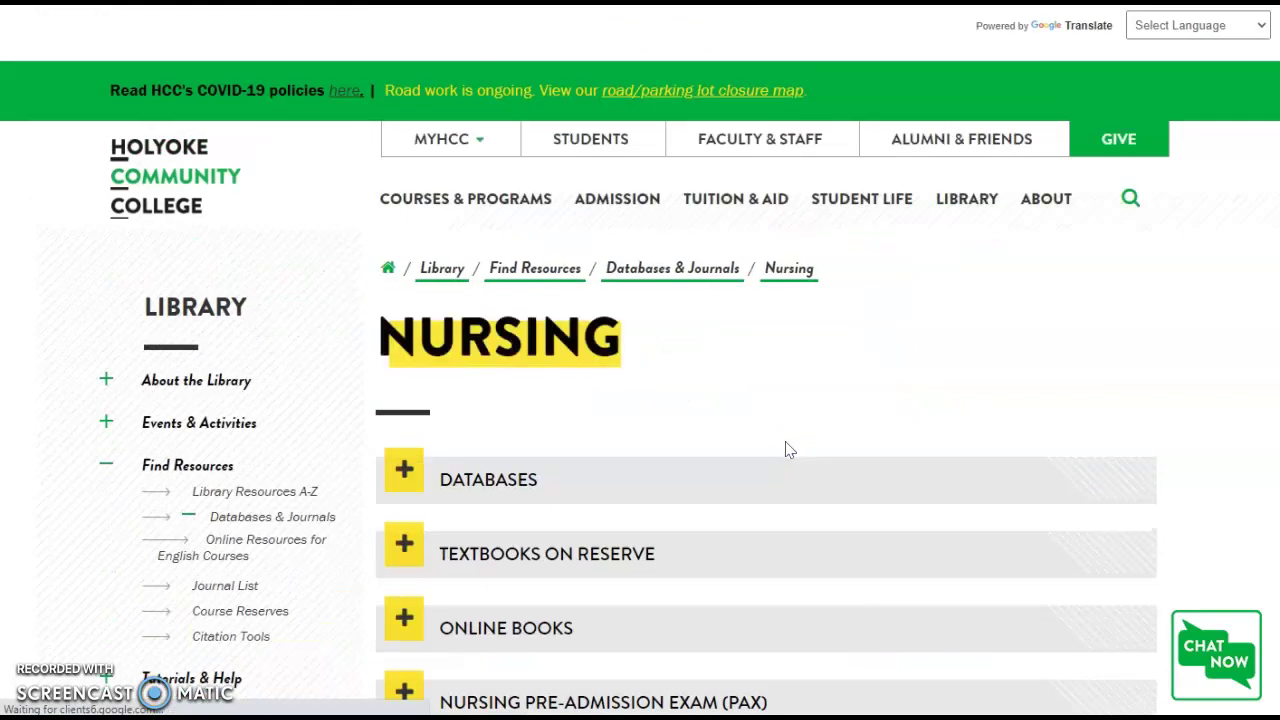
left_click(810, 410)
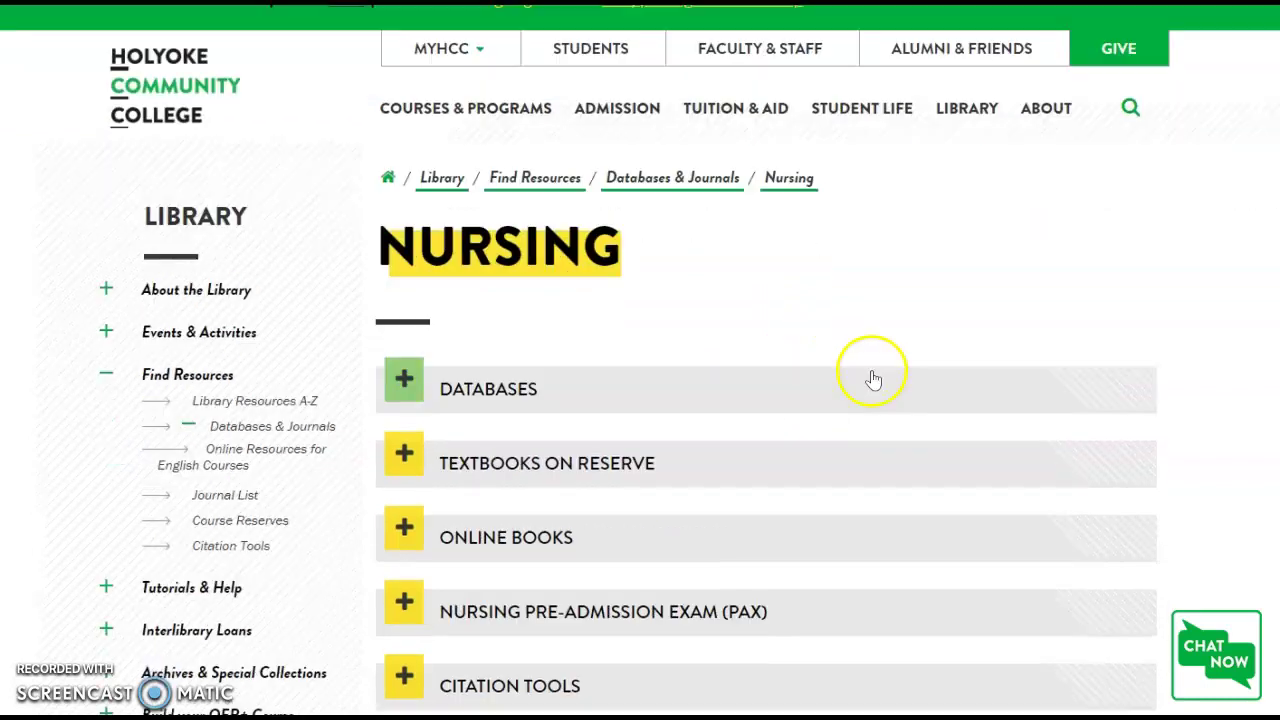
scroll(875, 377, "down", 1)
left_click(408, 386)
scroll(770, 345, "down", 4)
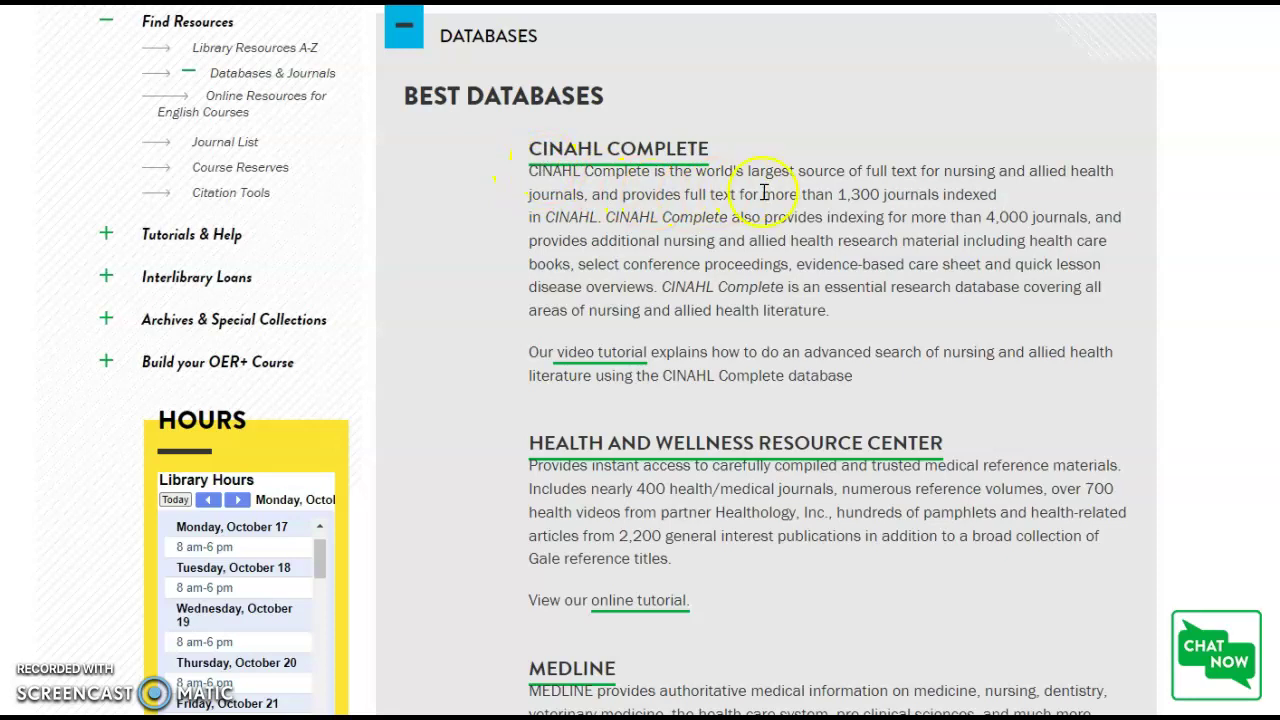
scroll(764, 192, "down", 2)
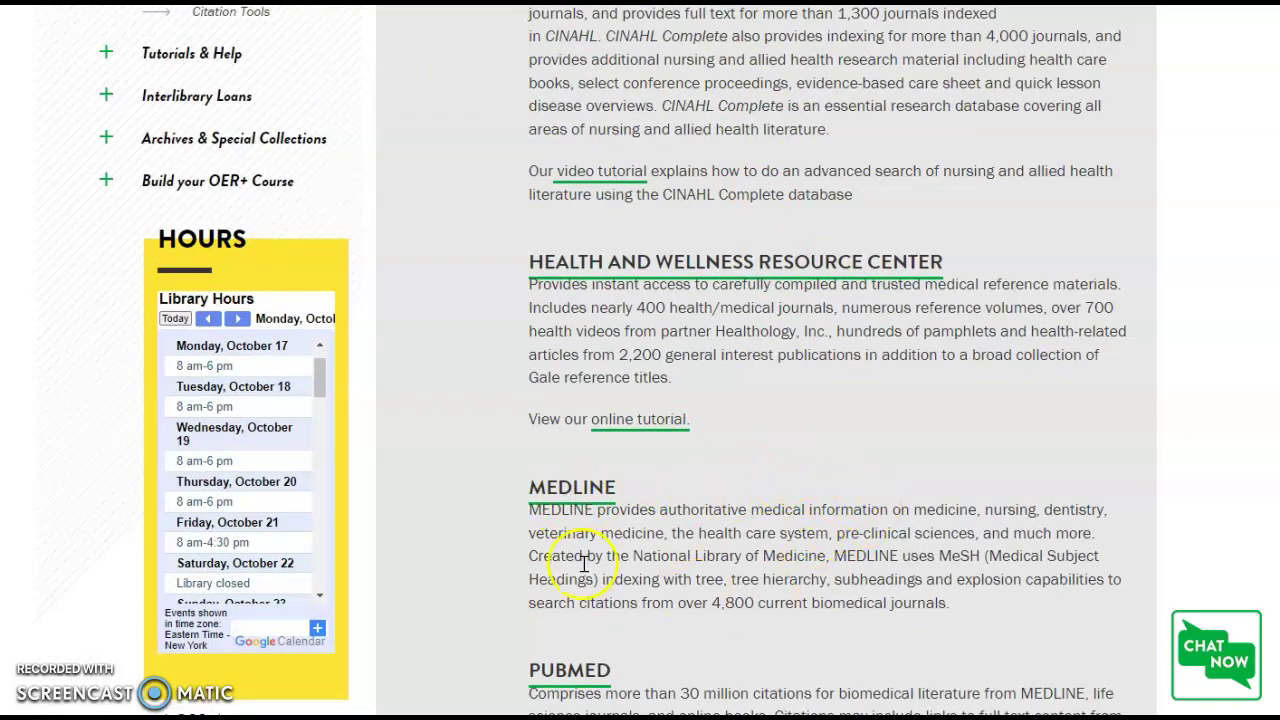
scroll(851, 520, "up", 3)
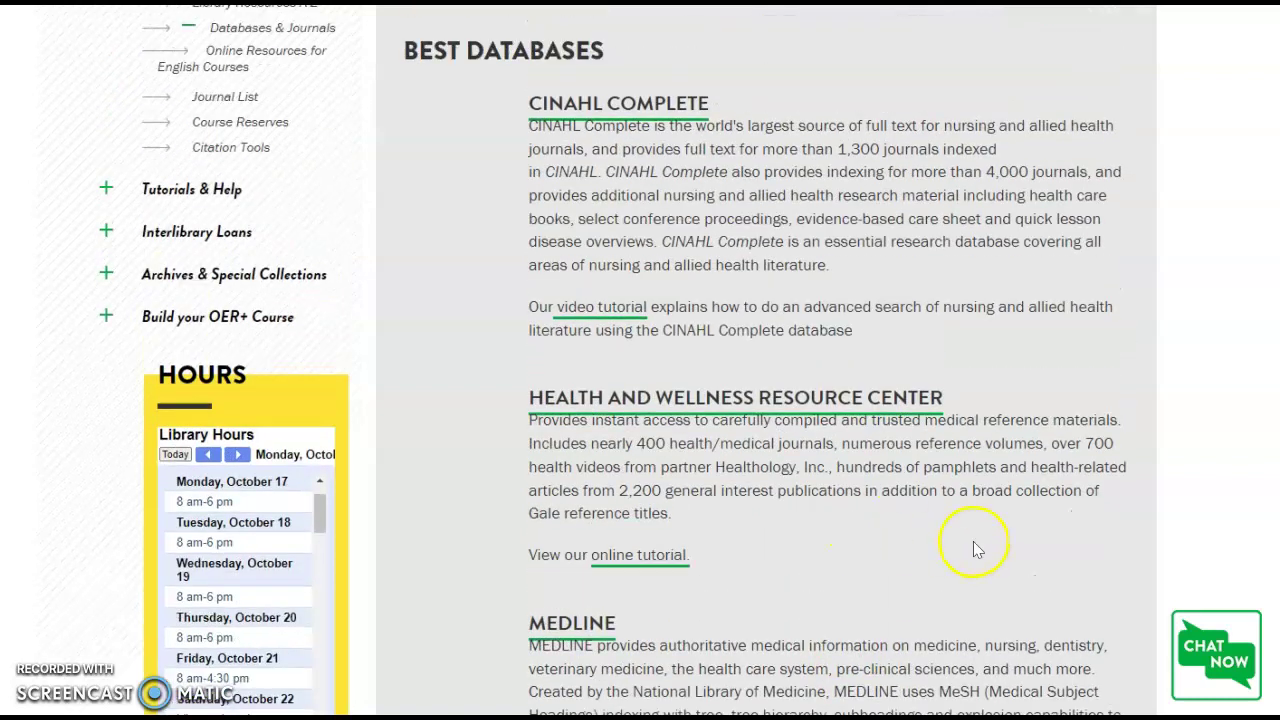
scroll(977, 549, "up", 1)
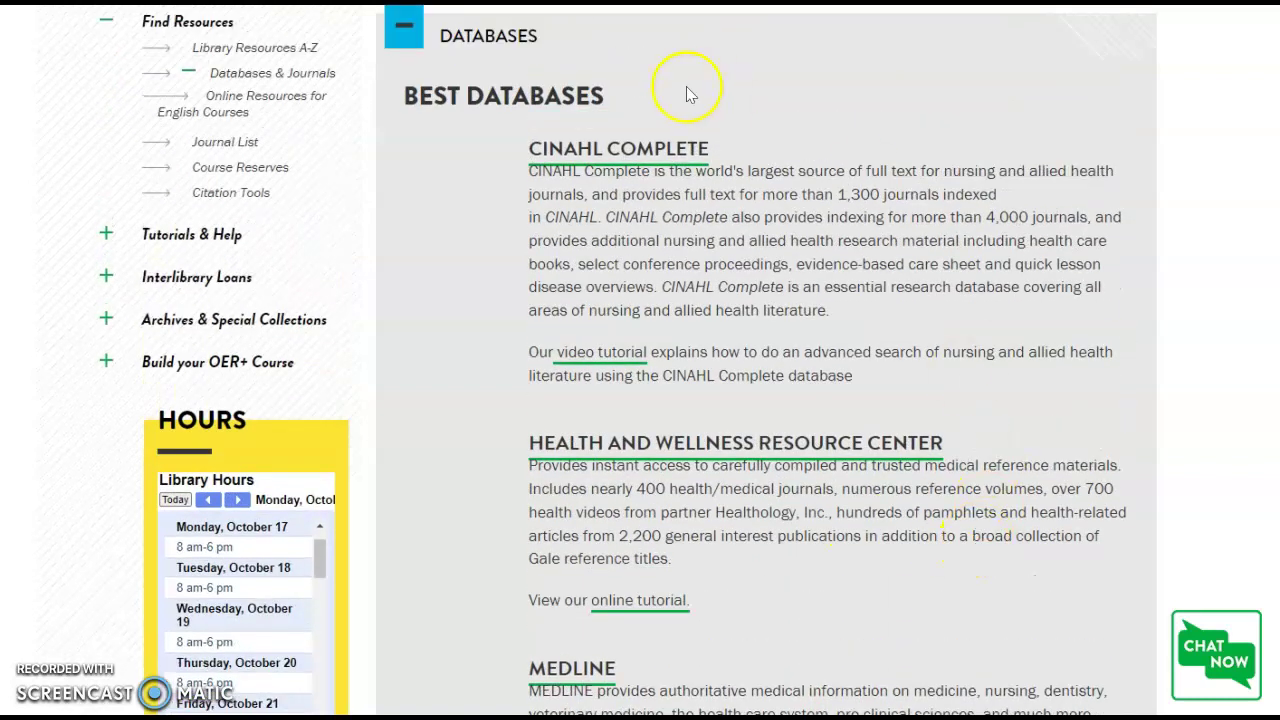
Open CINAHL Complete and set 'heart failure' as the first search term
left_click(638, 148)
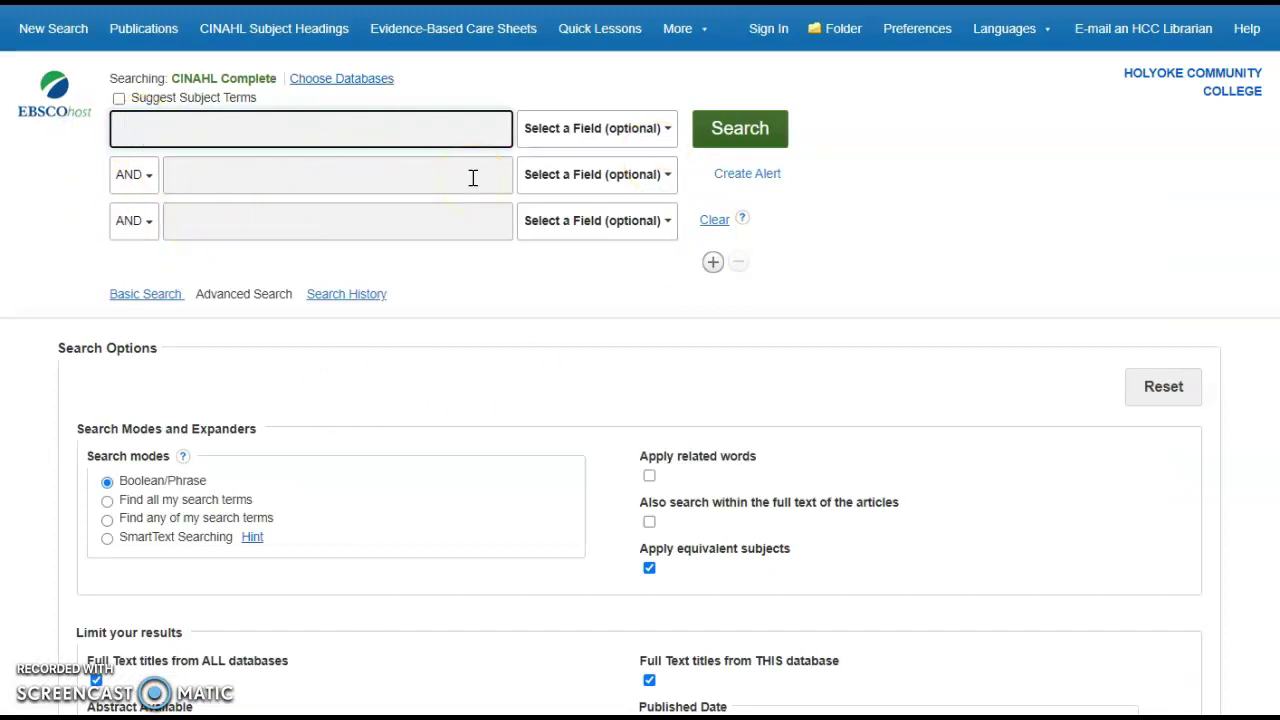
type("heart")
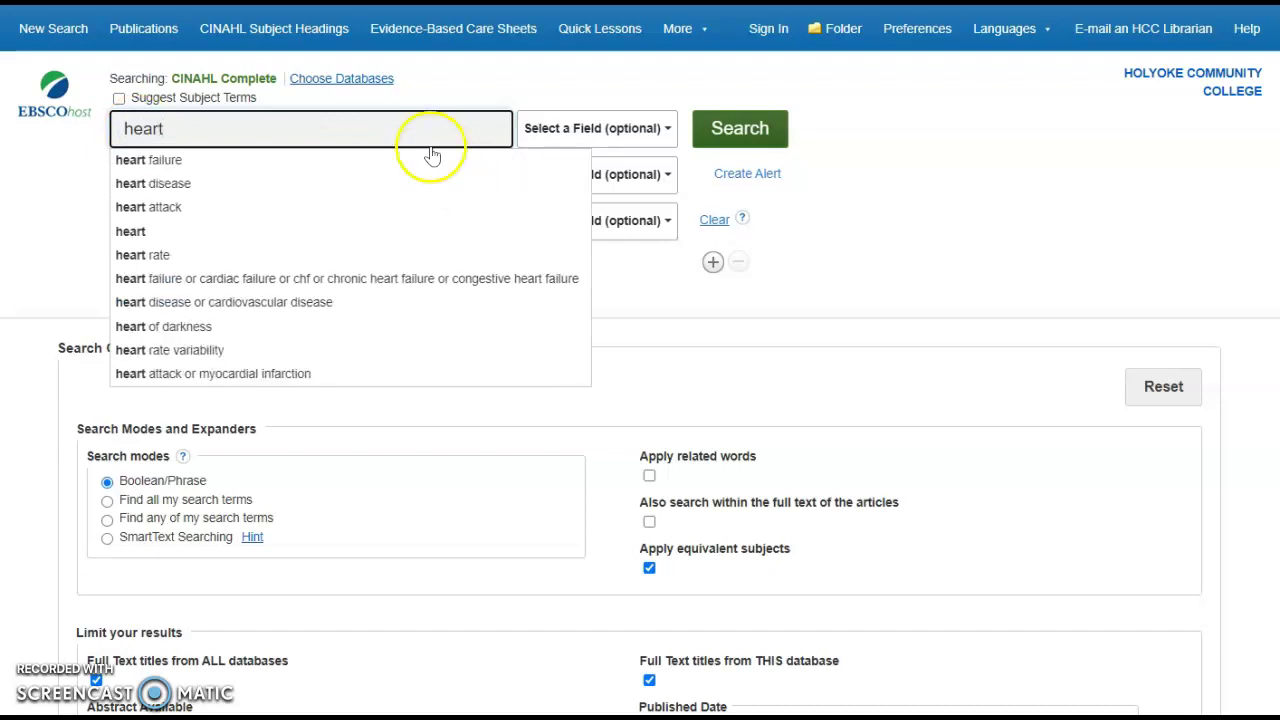
left_click(358, 160)
left_click(306, 193)
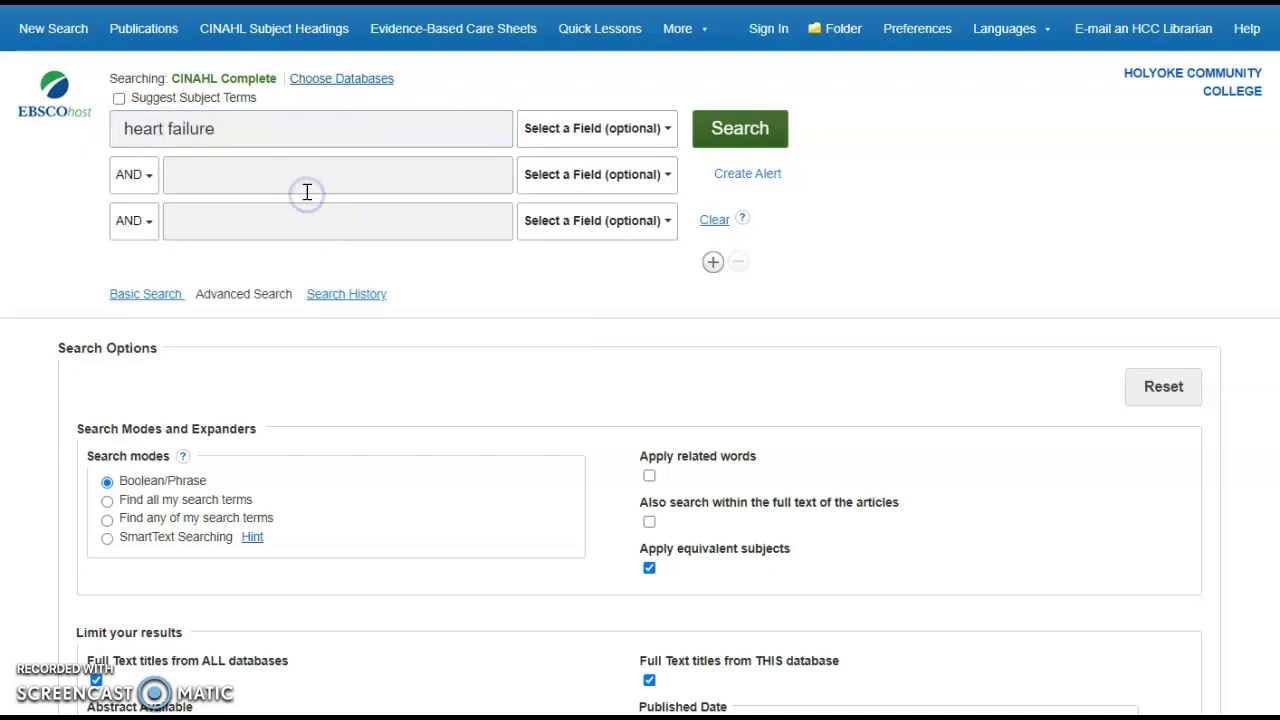
Set the second term to self-management or self-care or self-regulation or self-monitoring
left_click(306, 172)
type("el")
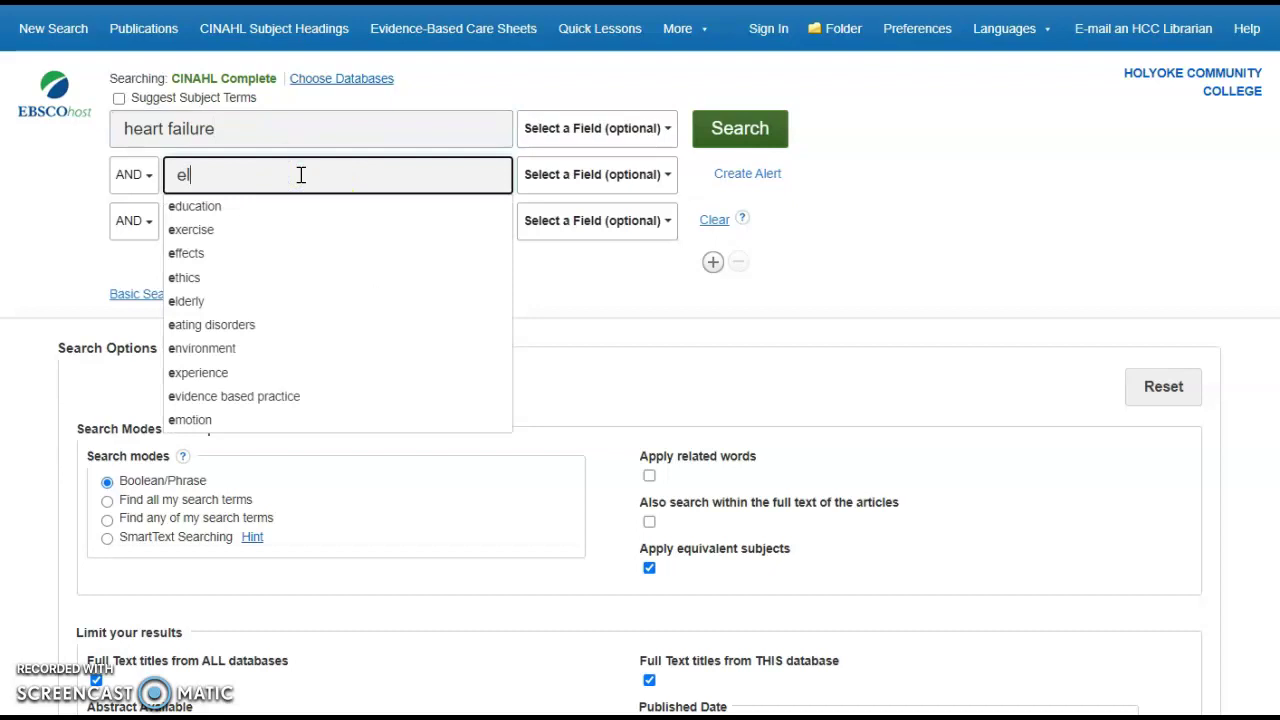
type("m")
key("BackSpace")
key("BackSpace")
key("BackSpace")
type("se")
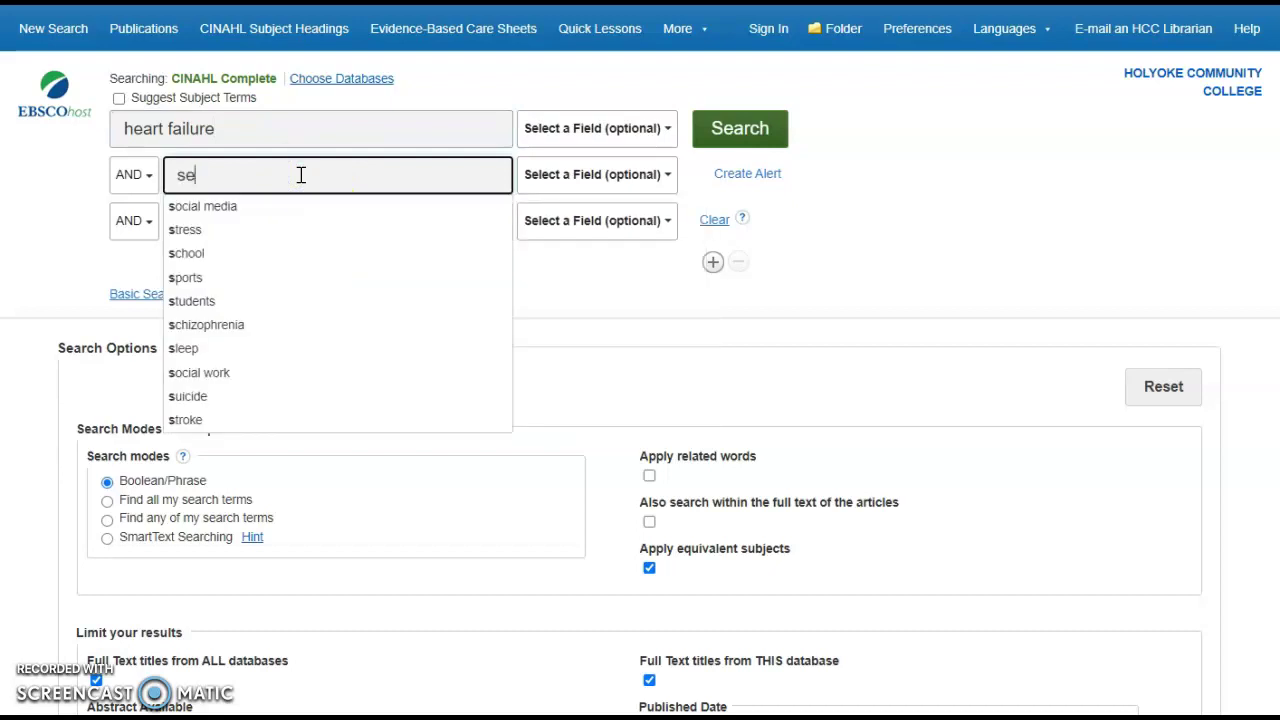
type("lg")
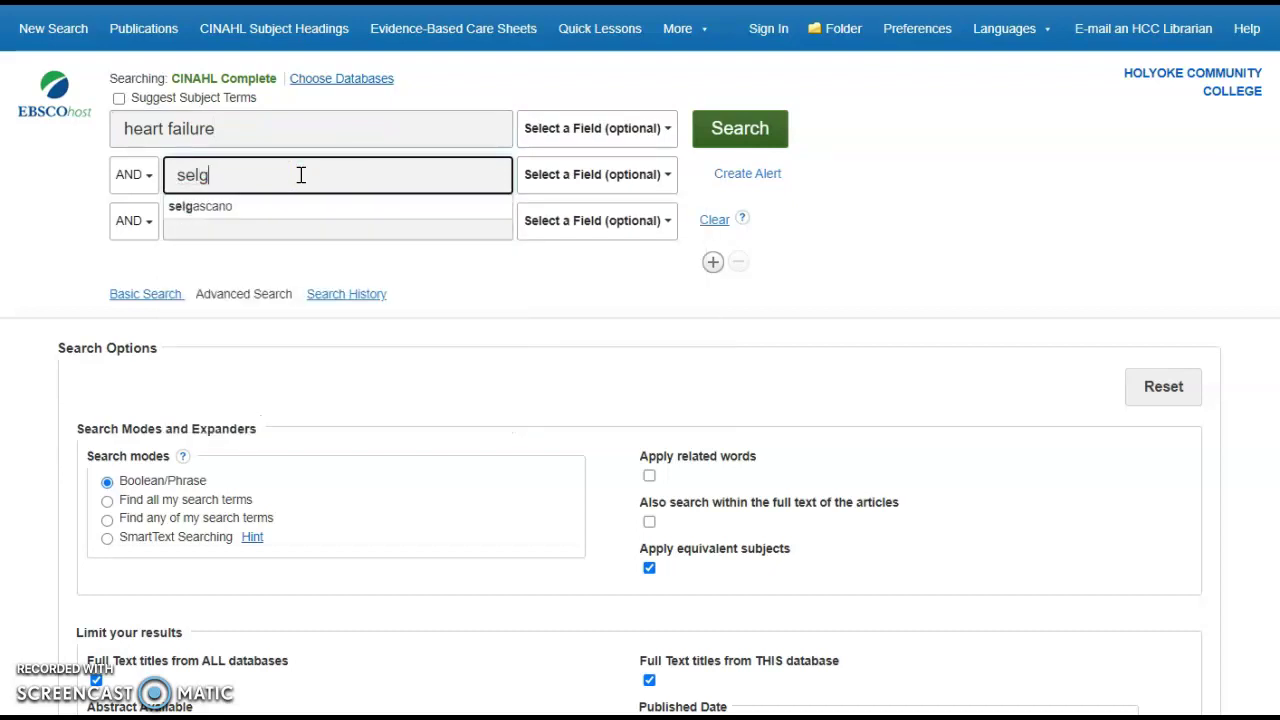
key("BackSpace")
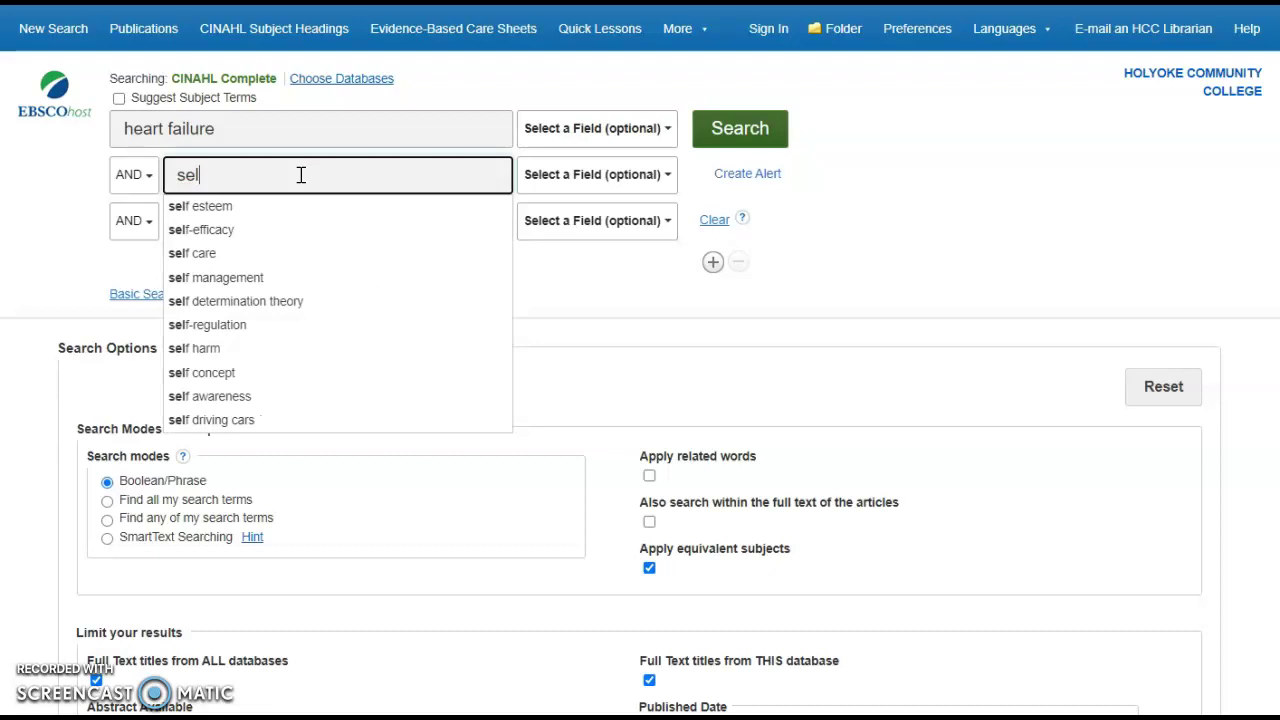
type("f manage")
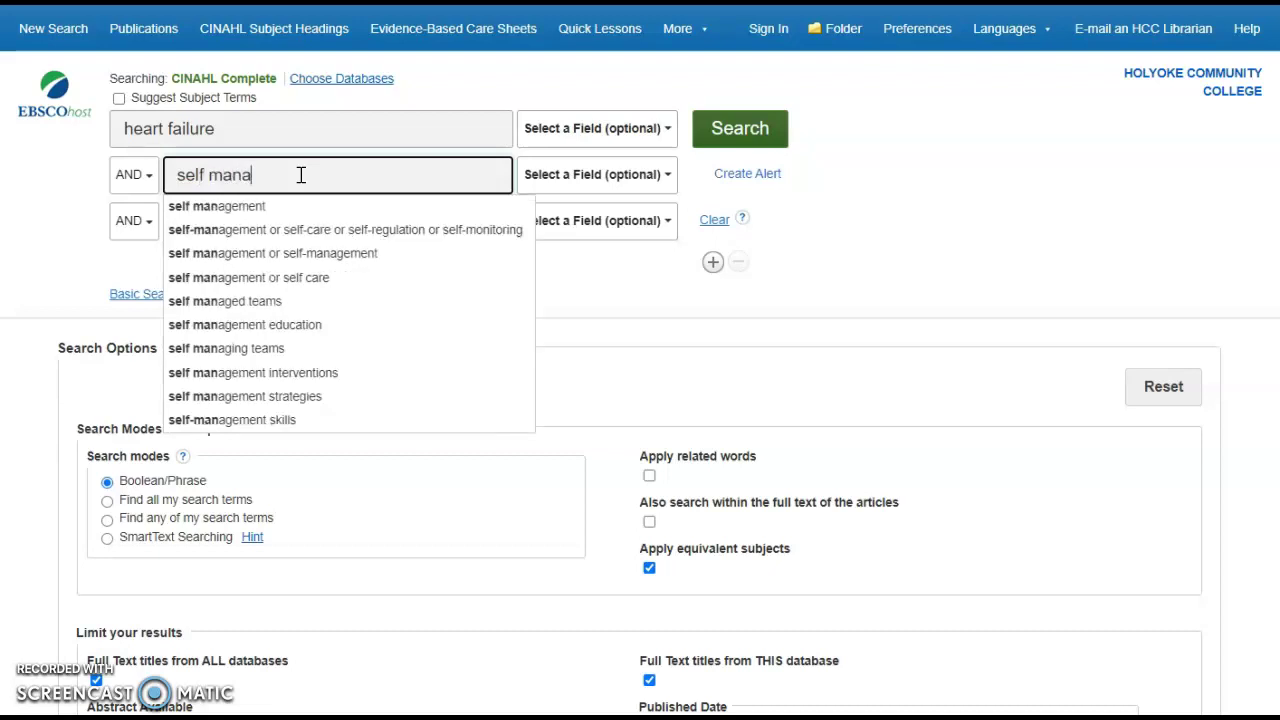
left_click(315, 229)
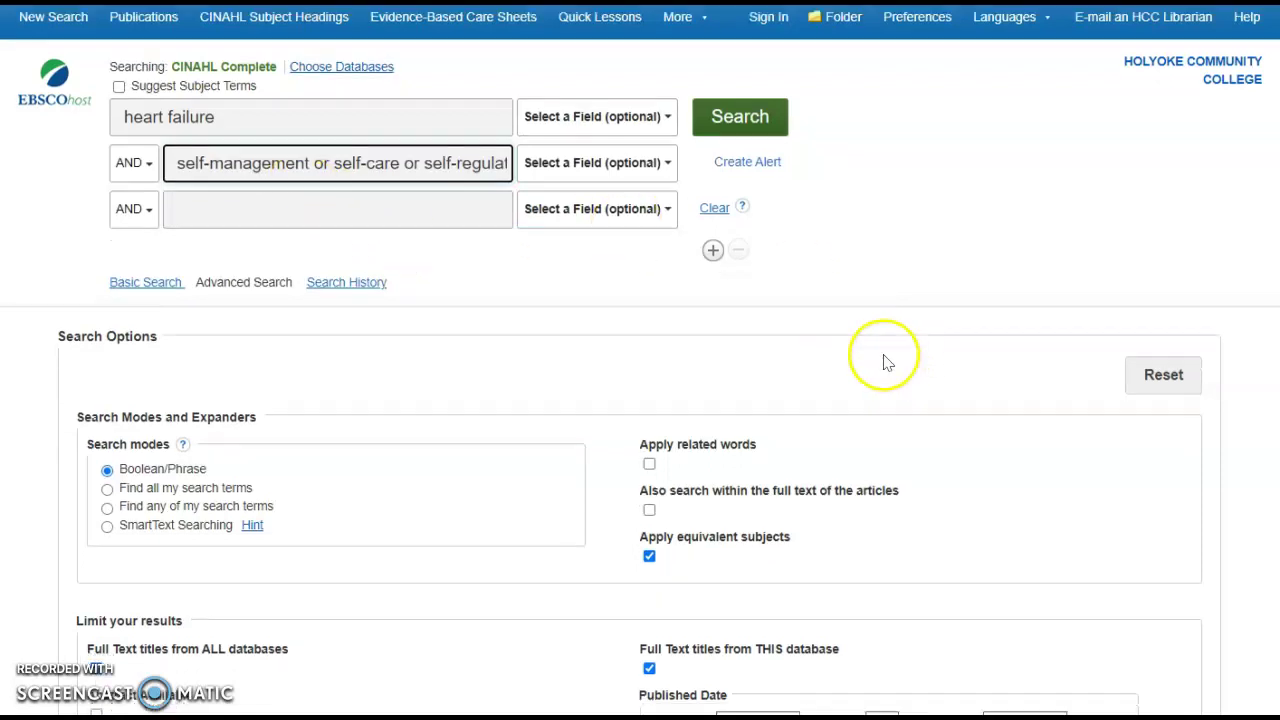
Limit the publication dates to 2017 through 2022
scroll(871, 363, "down", 2)
scroll(871, 363, "down", 2)
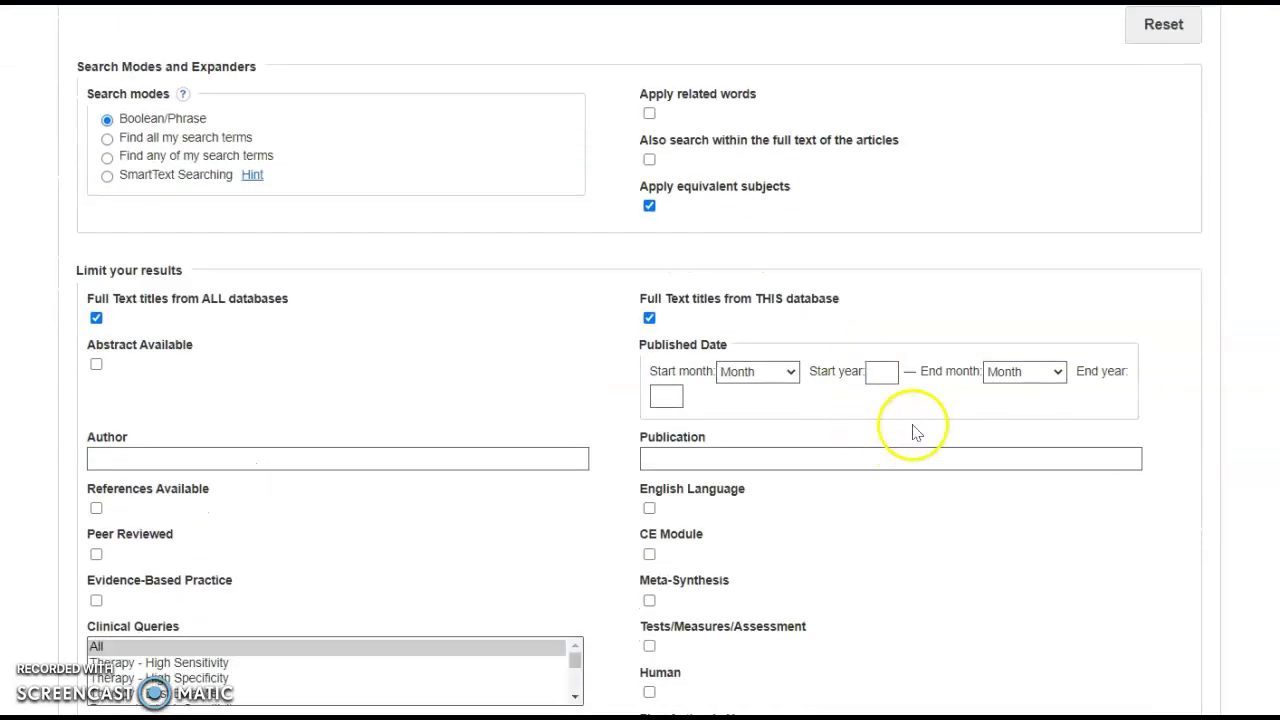
left_click(884, 374)
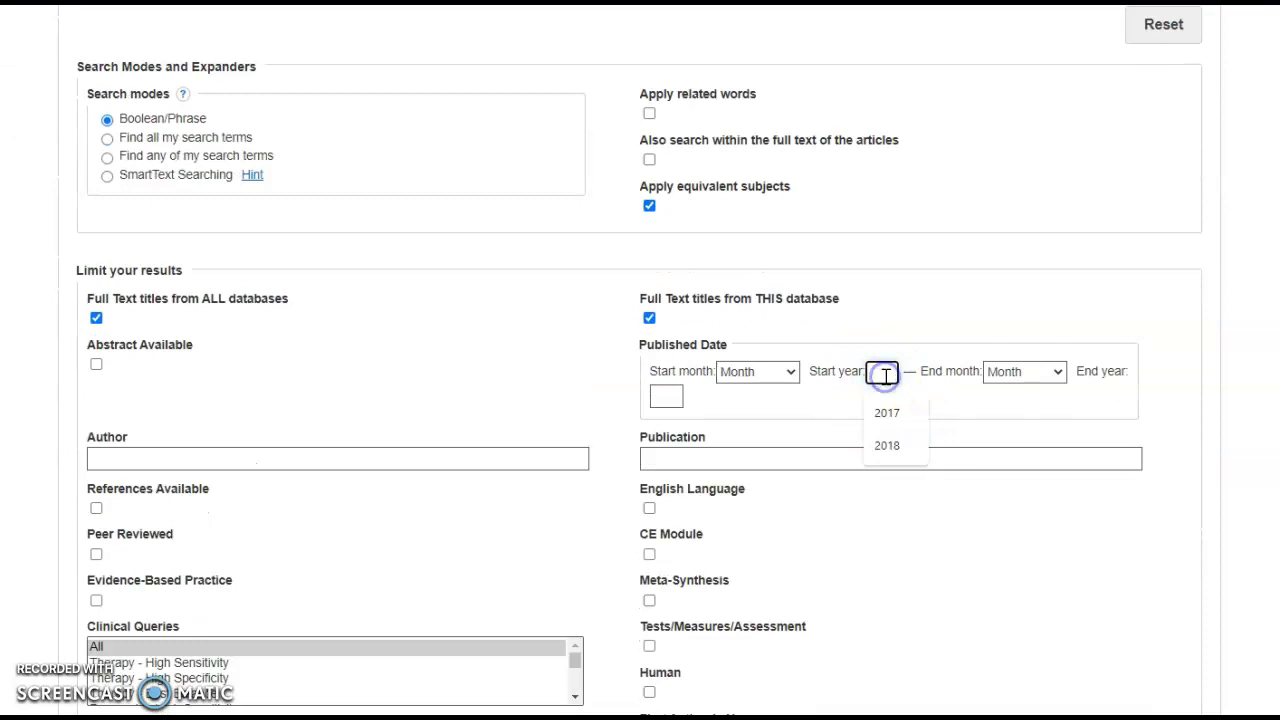
left_click(880, 421)
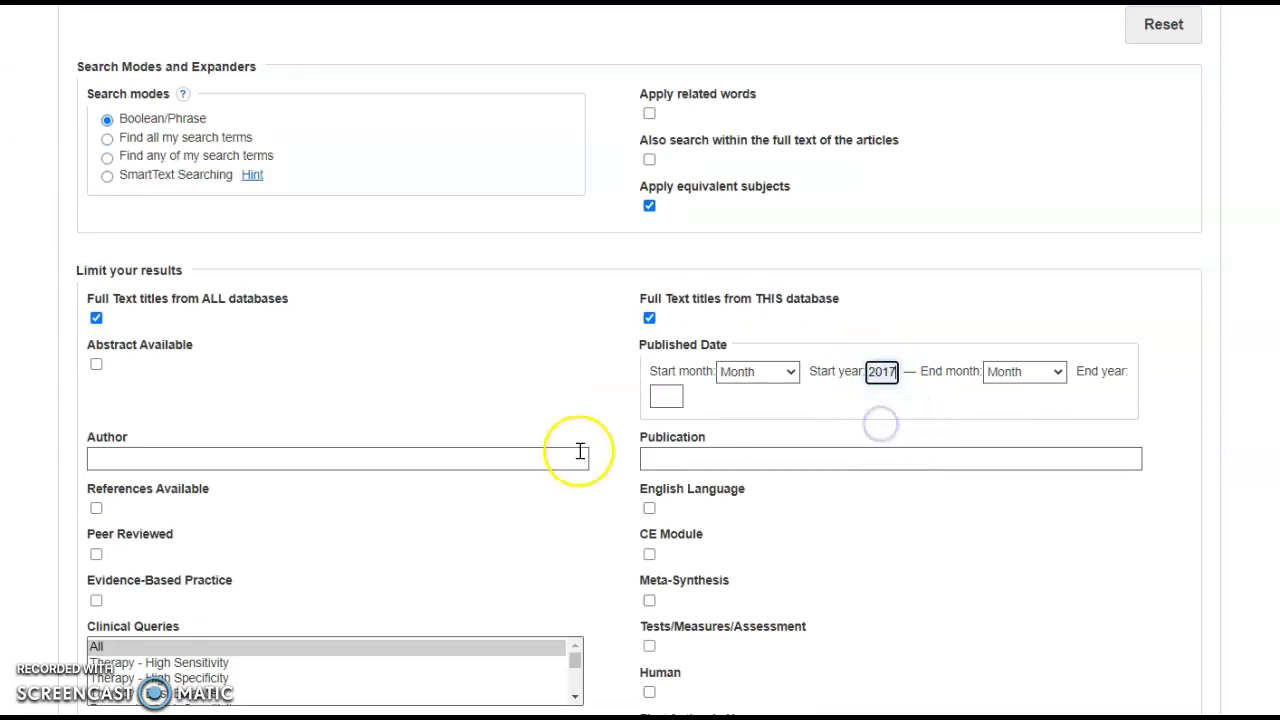
left_click(669, 396)
left_click(674, 442)
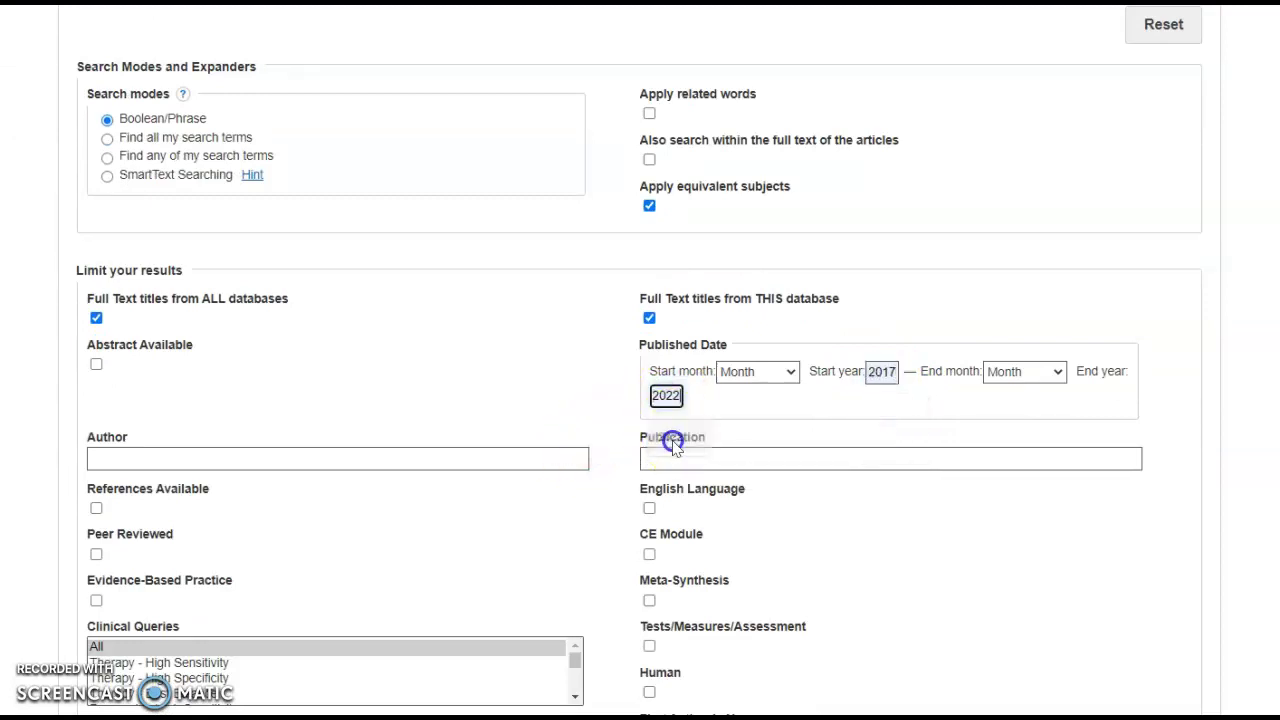
Limit the results to peer-reviewed articles
scroll(505, 408, "down", 1)
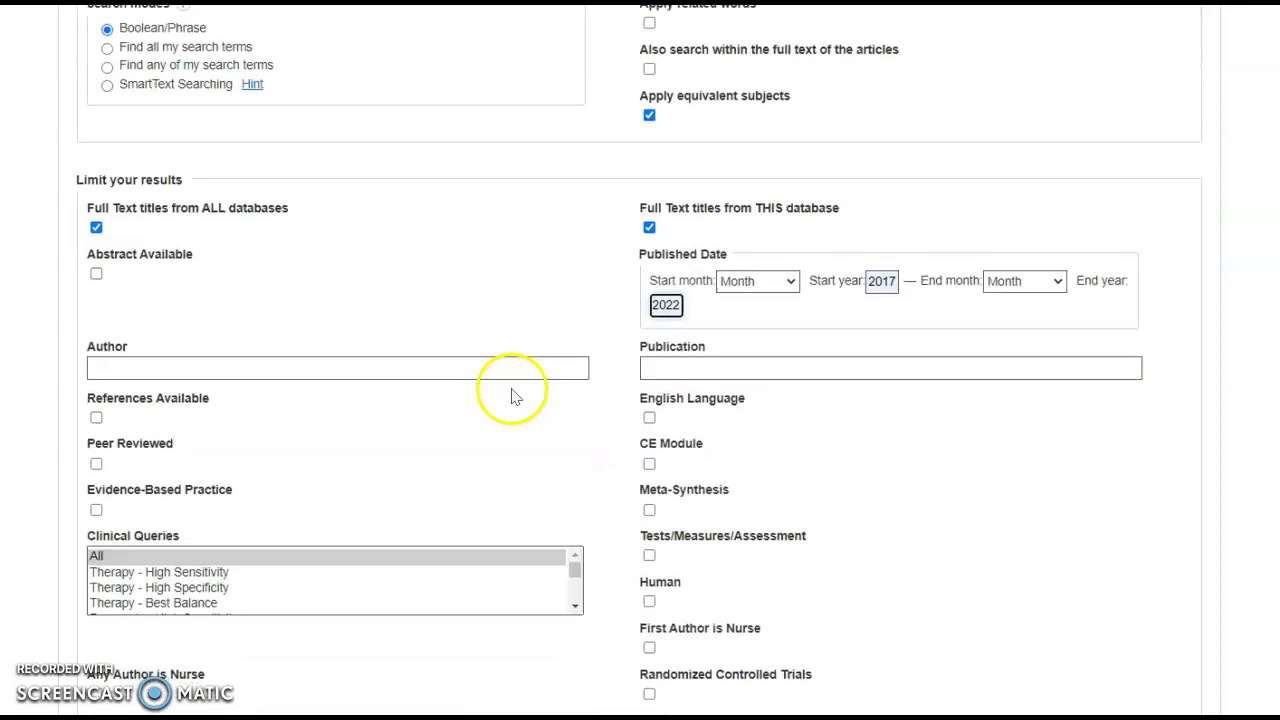
left_click_drag(176, 447, 86, 449)
left_click(96, 464)
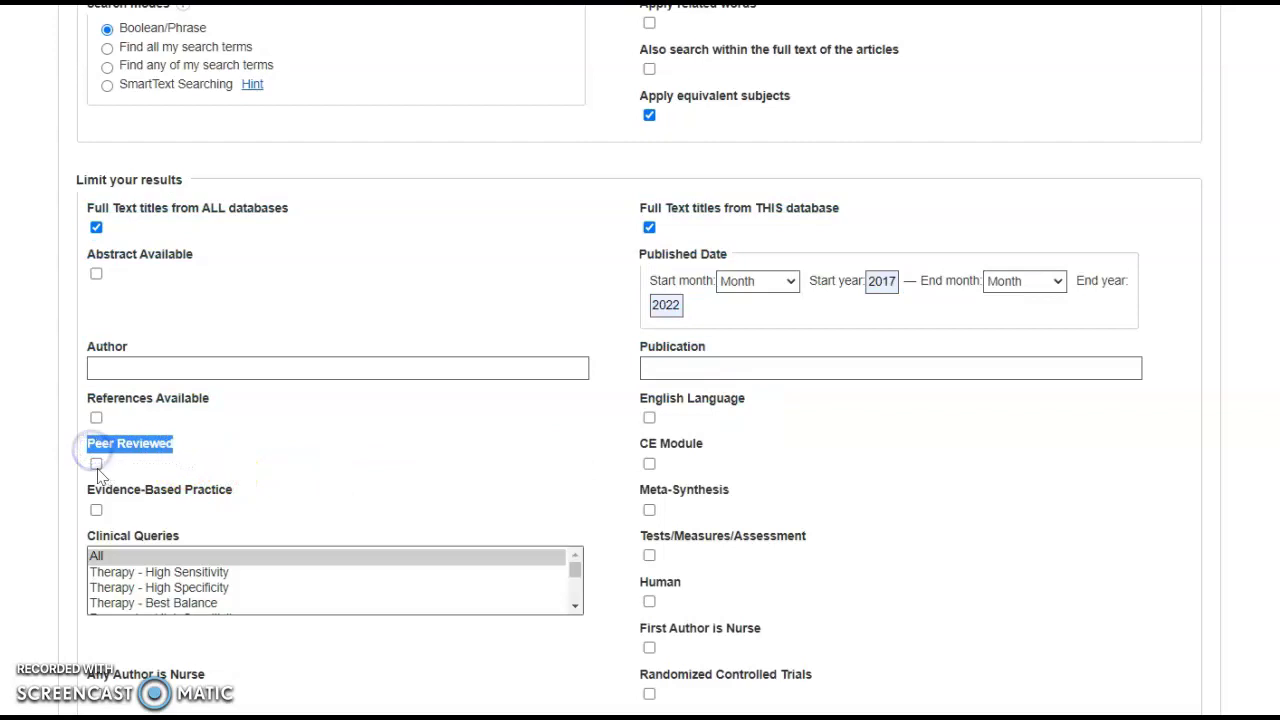
left_click(1046, 436)
Restrict the search to the USA geographic subset and run it
scroll(1052, 470, "down", 4)
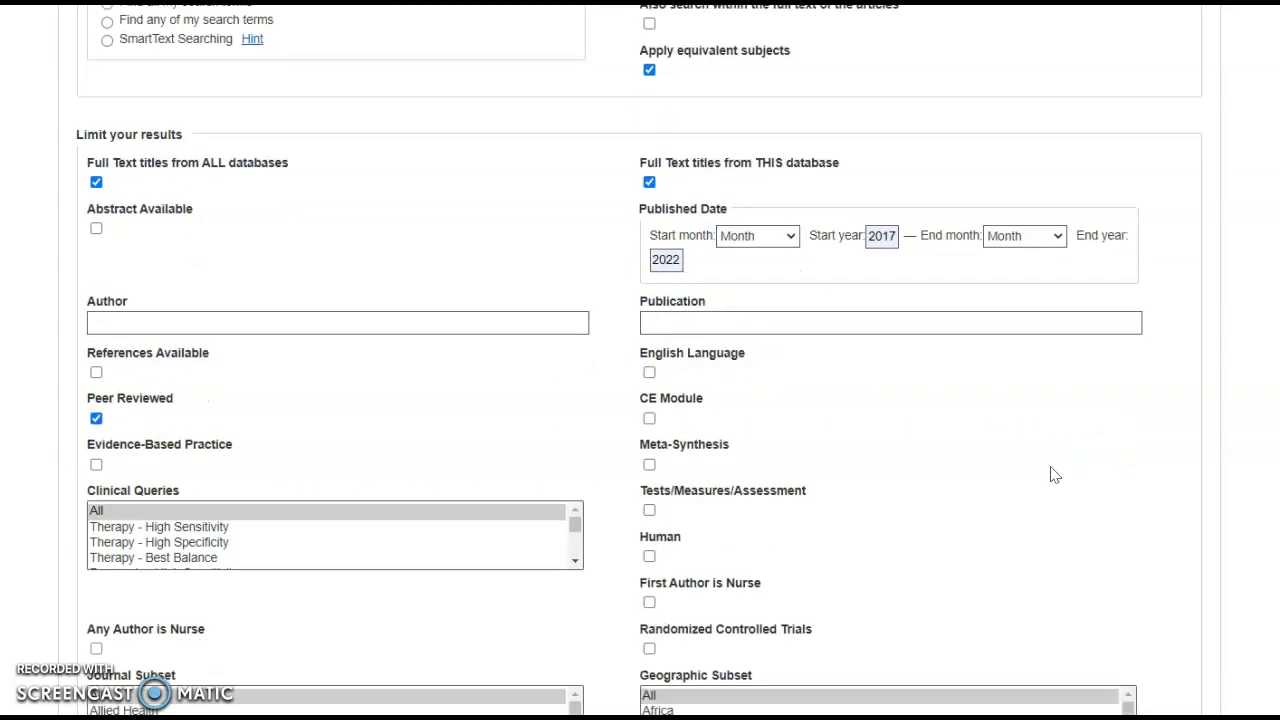
scroll(1052, 478, "down", 2)
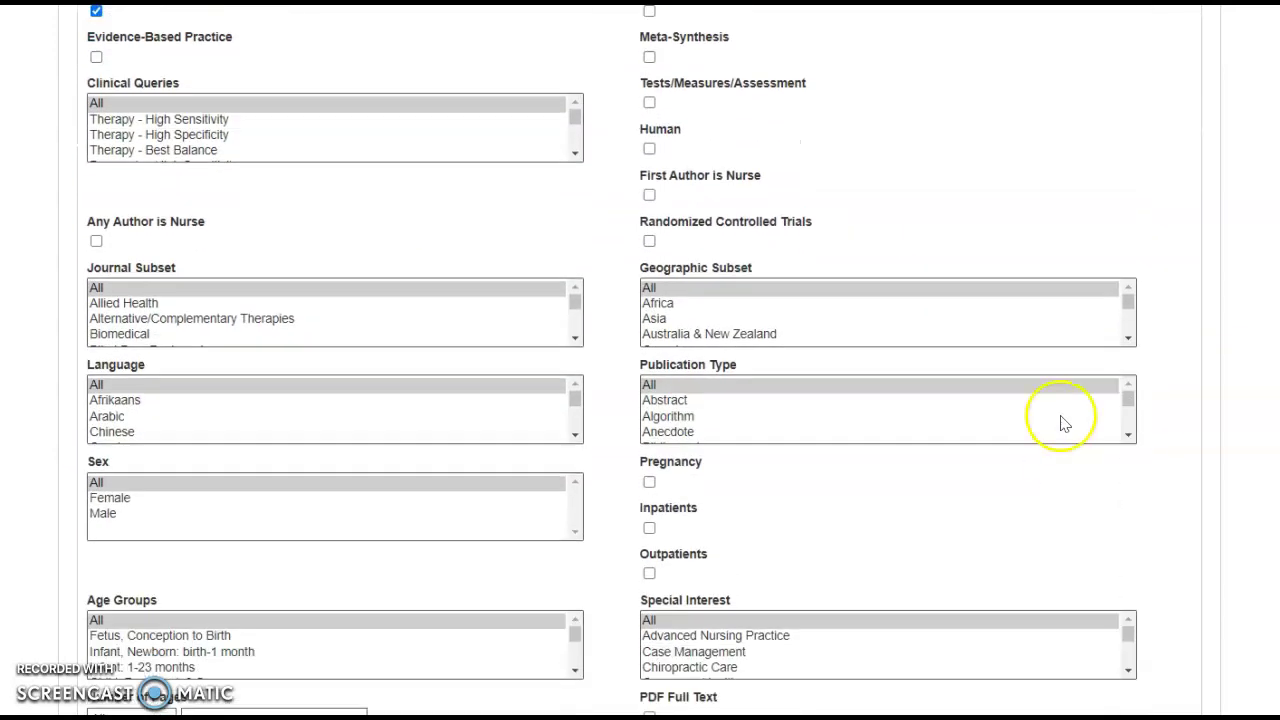
left_click(1127, 303)
left_click_drag(1127, 303, 1130, 328)
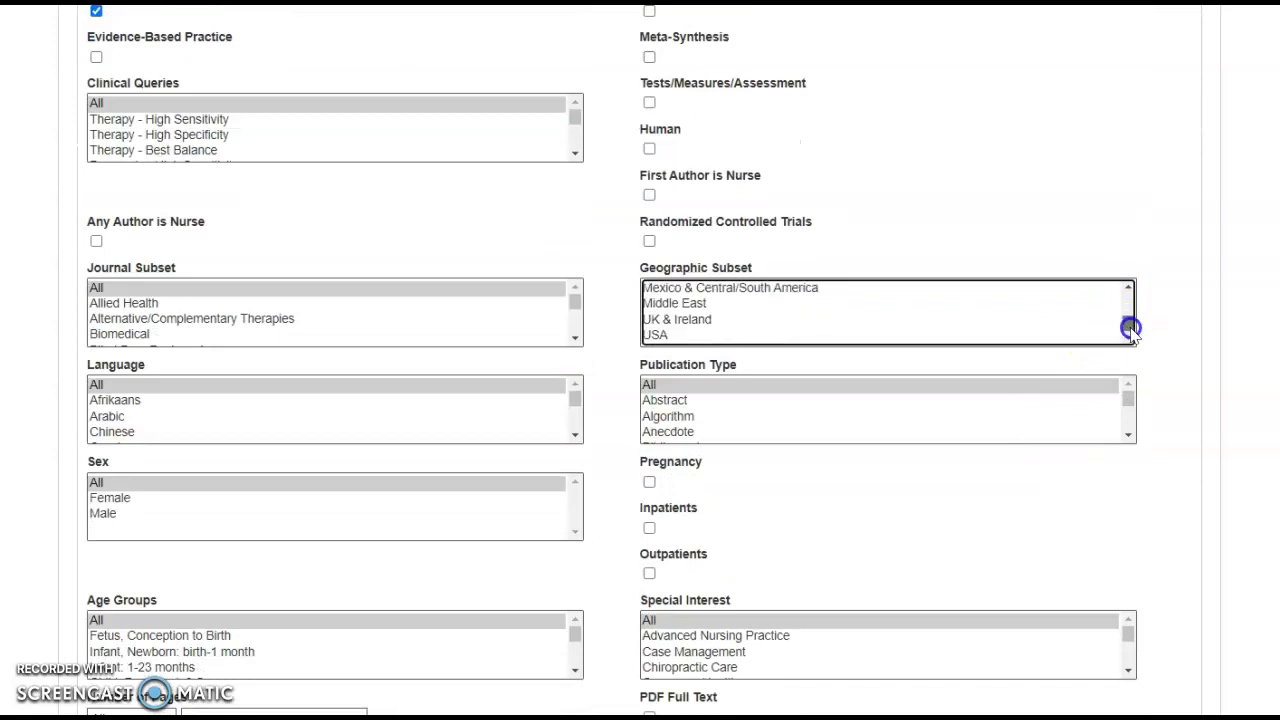
left_click(667, 336)
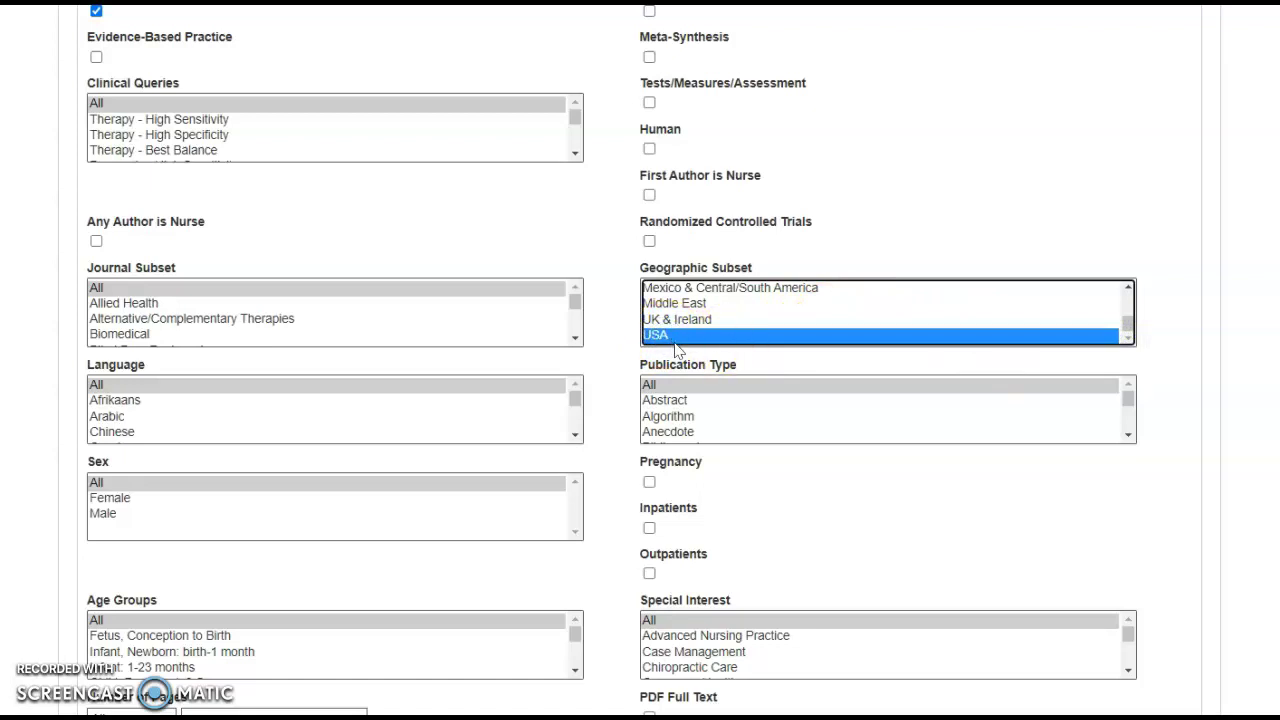
scroll(783, 331, "down", 2)
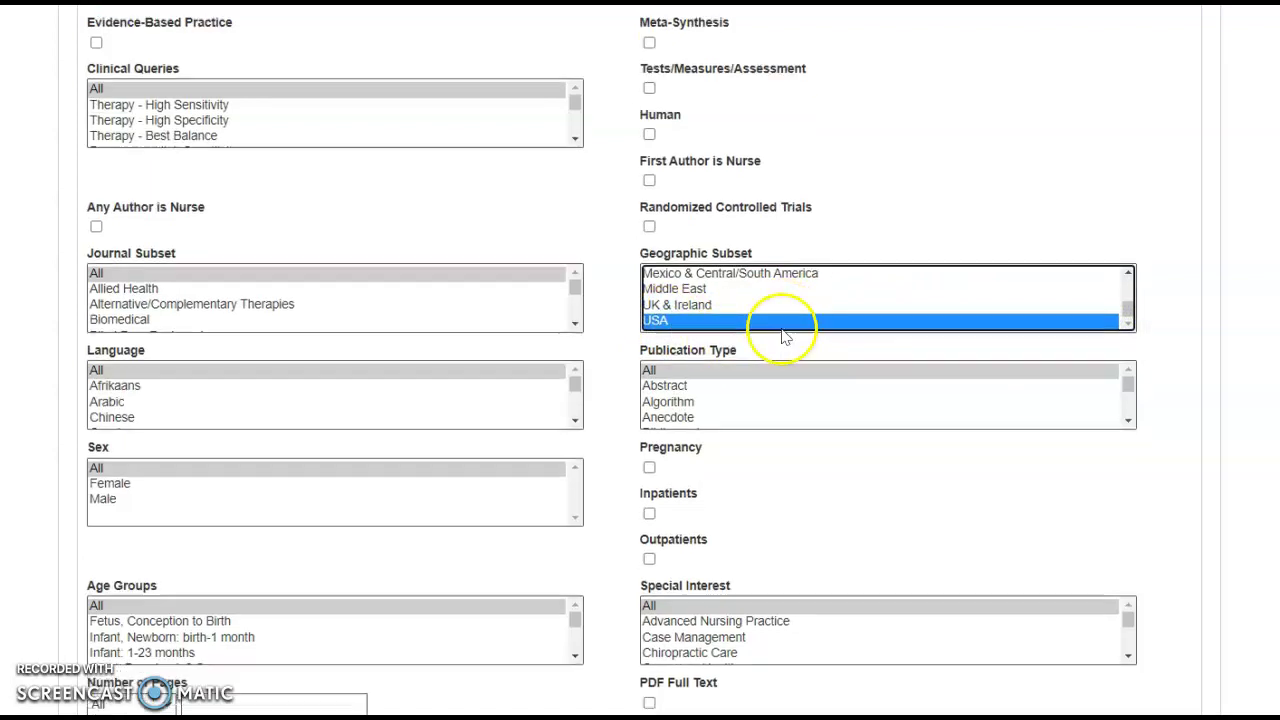
scroll(783, 343, "down", 3)
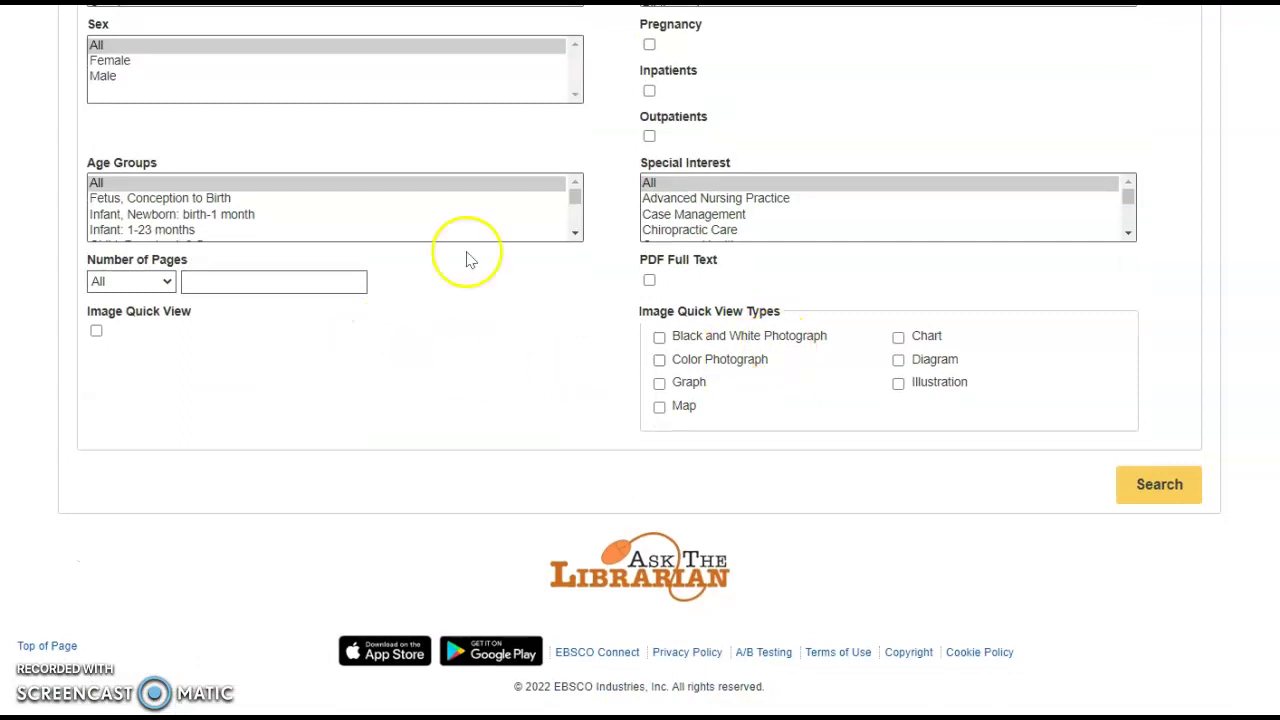
left_click(572, 215)
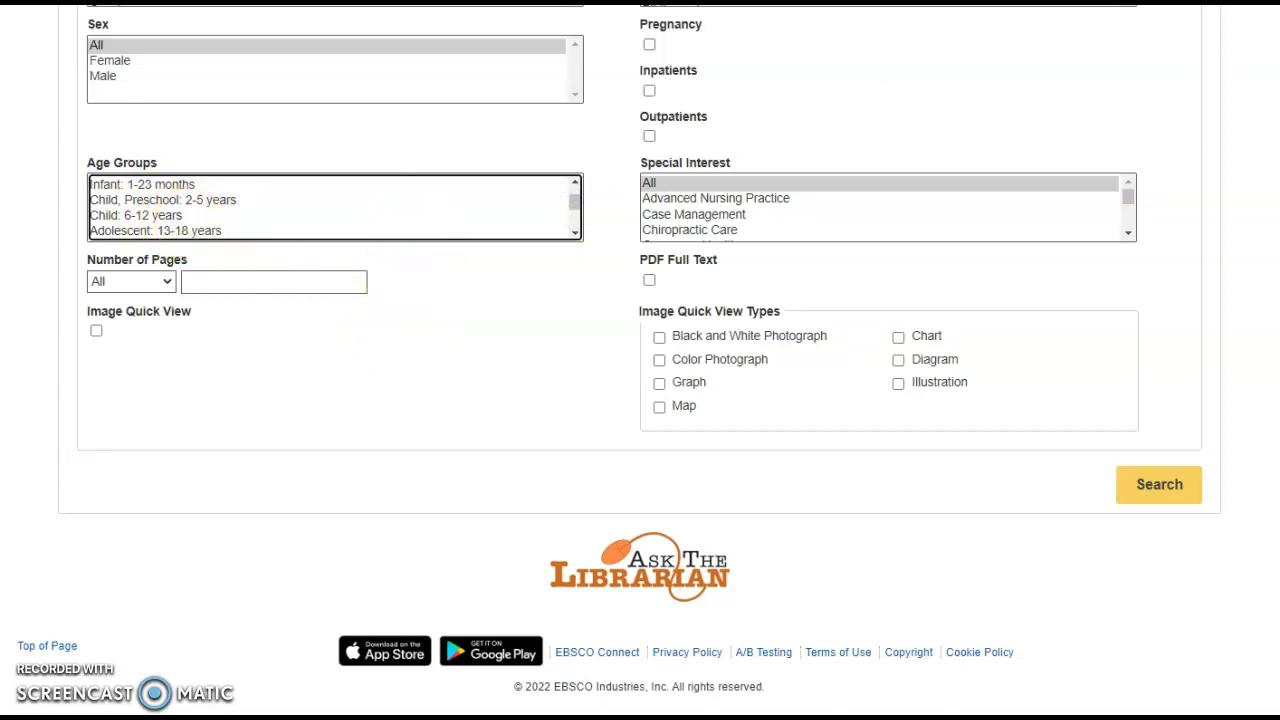
left_click(1142, 484)
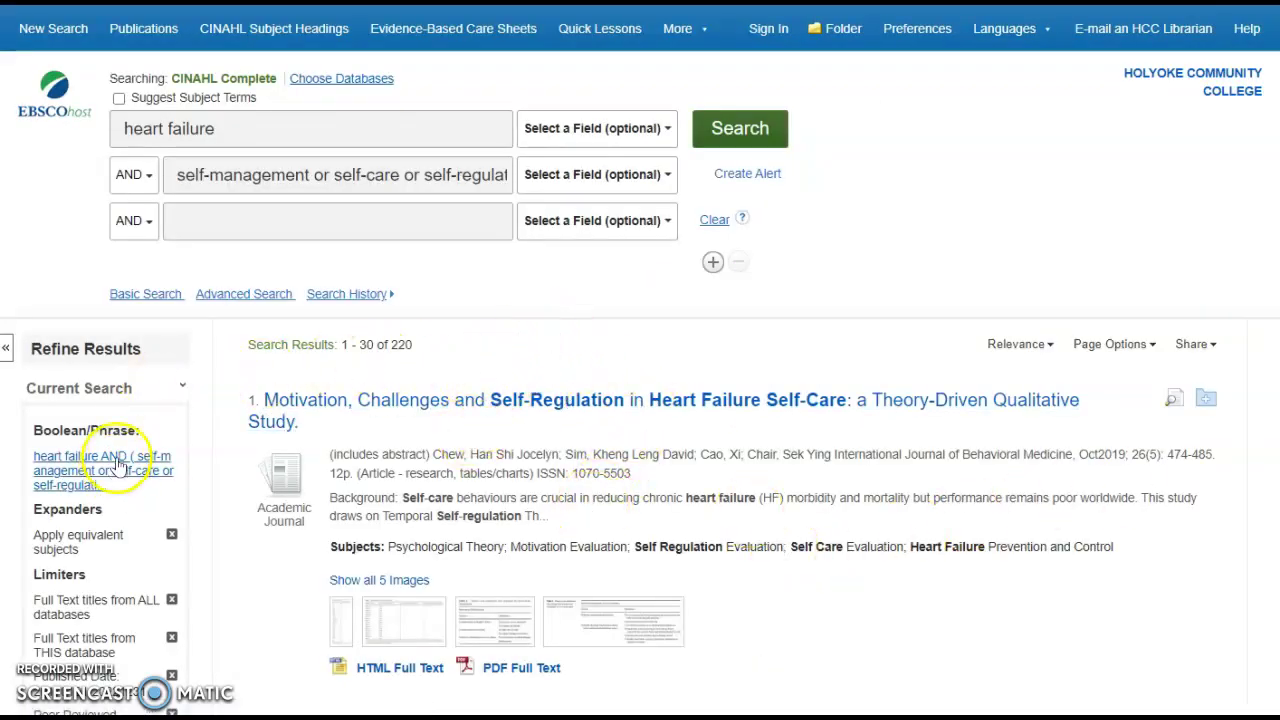
Review the 220 filtered results and highlight 'CINAHL Complete' in the Searching line
scroll(100, 500, "down", 3)
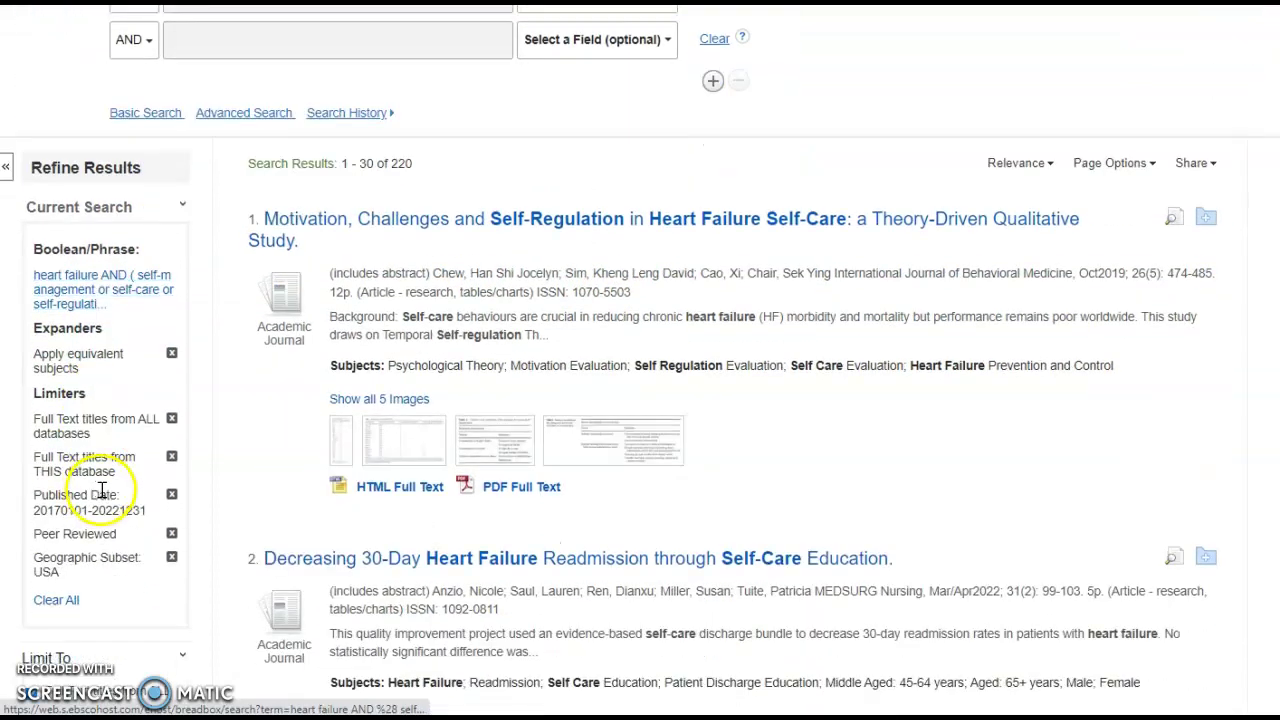
scroll(100, 500, "down", 4)
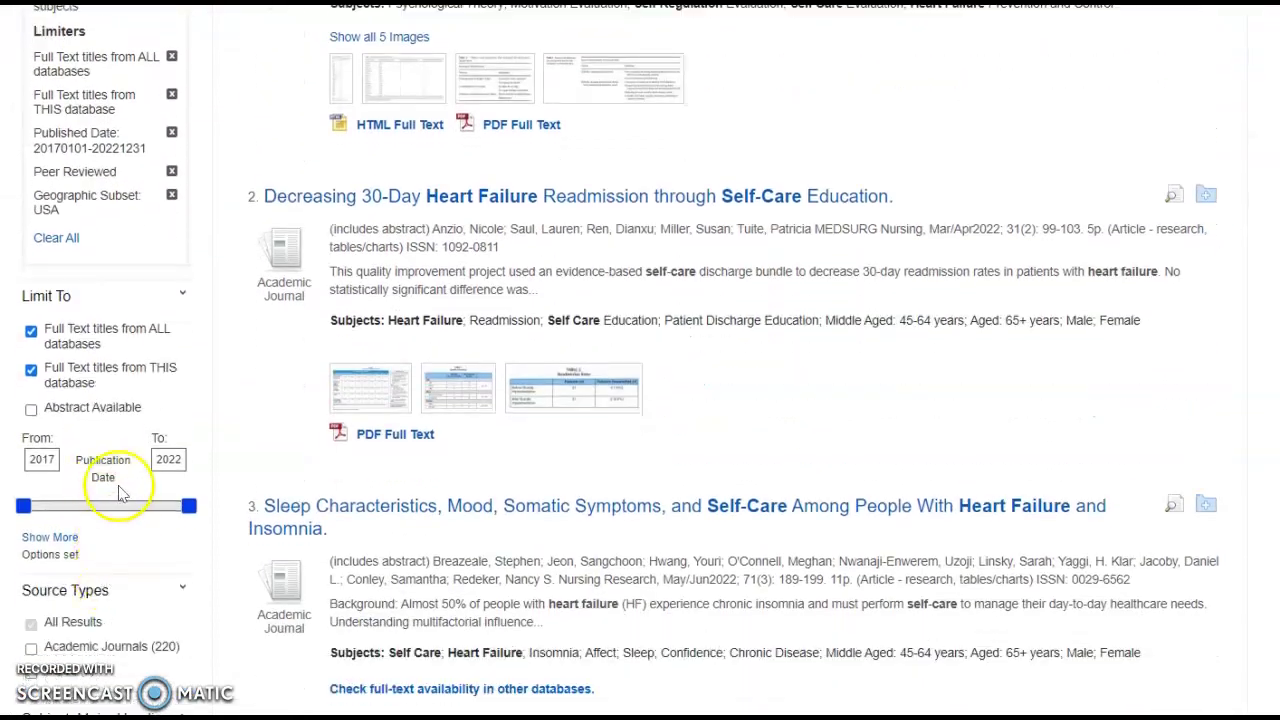
scroll(85, 515, "down", 1)
scroll(115, 530, "up", 5)
scroll(122, 555, "up", 1)
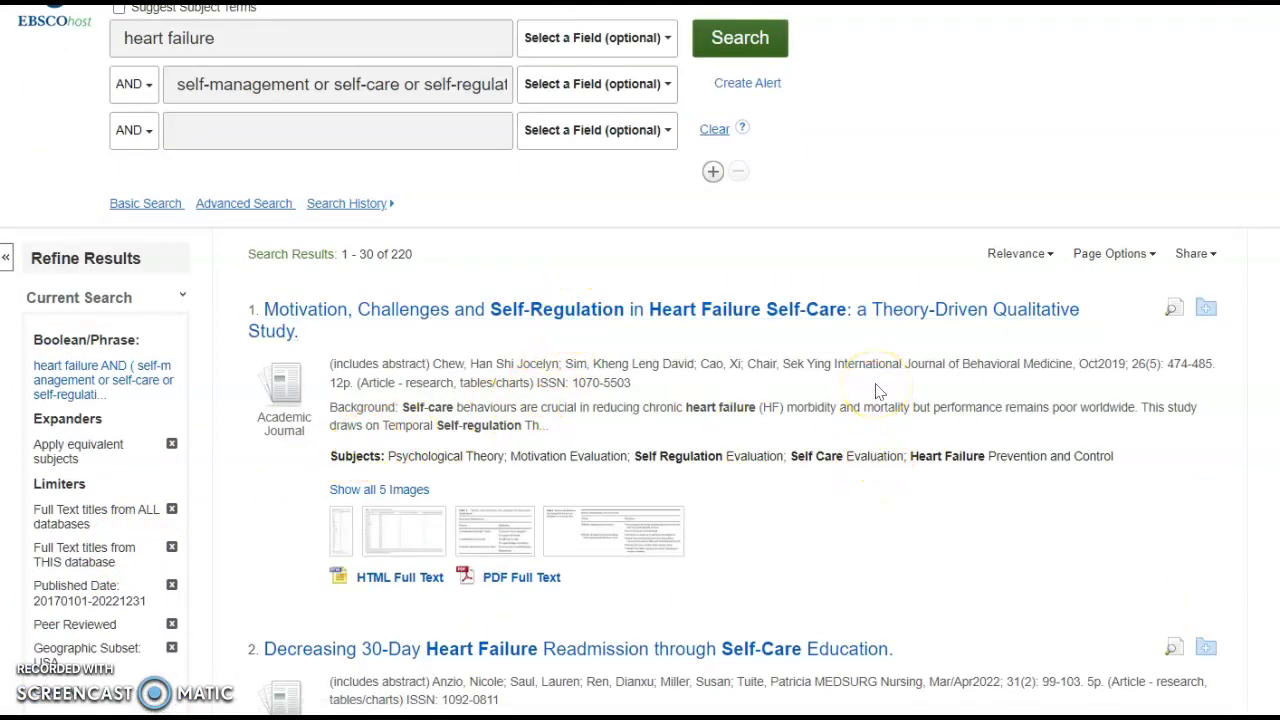
scroll(651, 286, "up", 1)
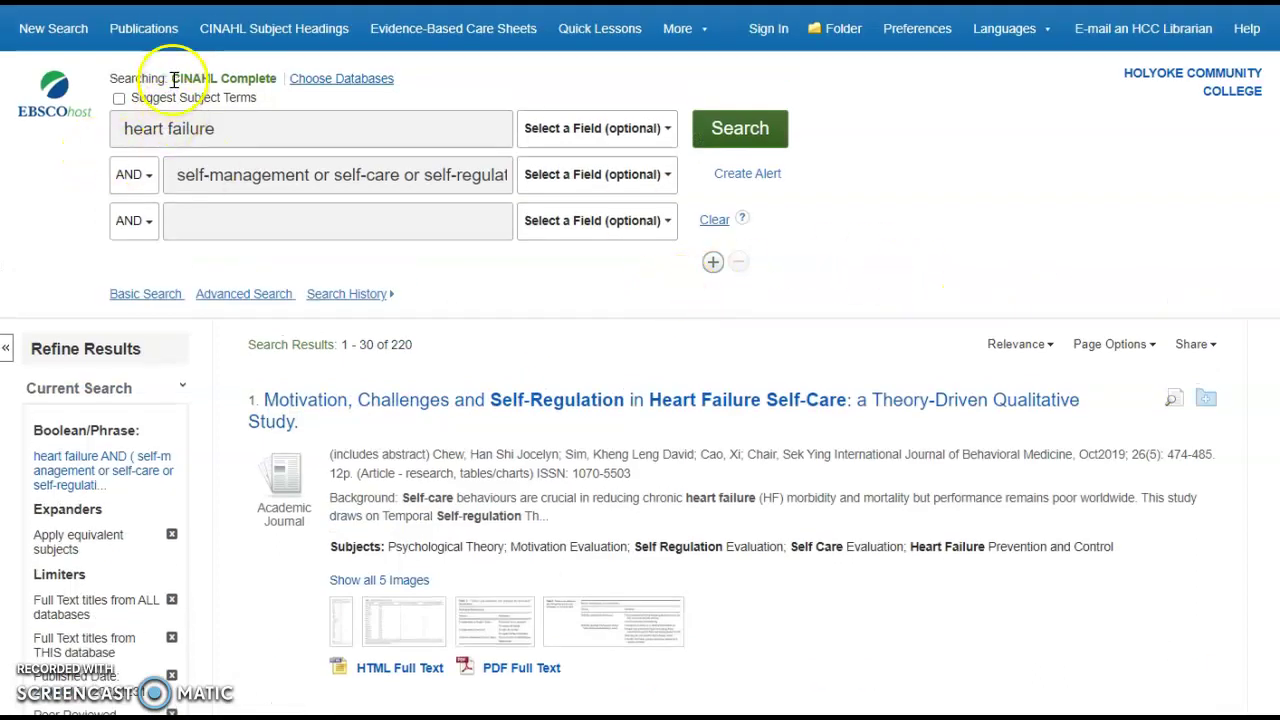
left_click_drag(173, 79, 268, 72)
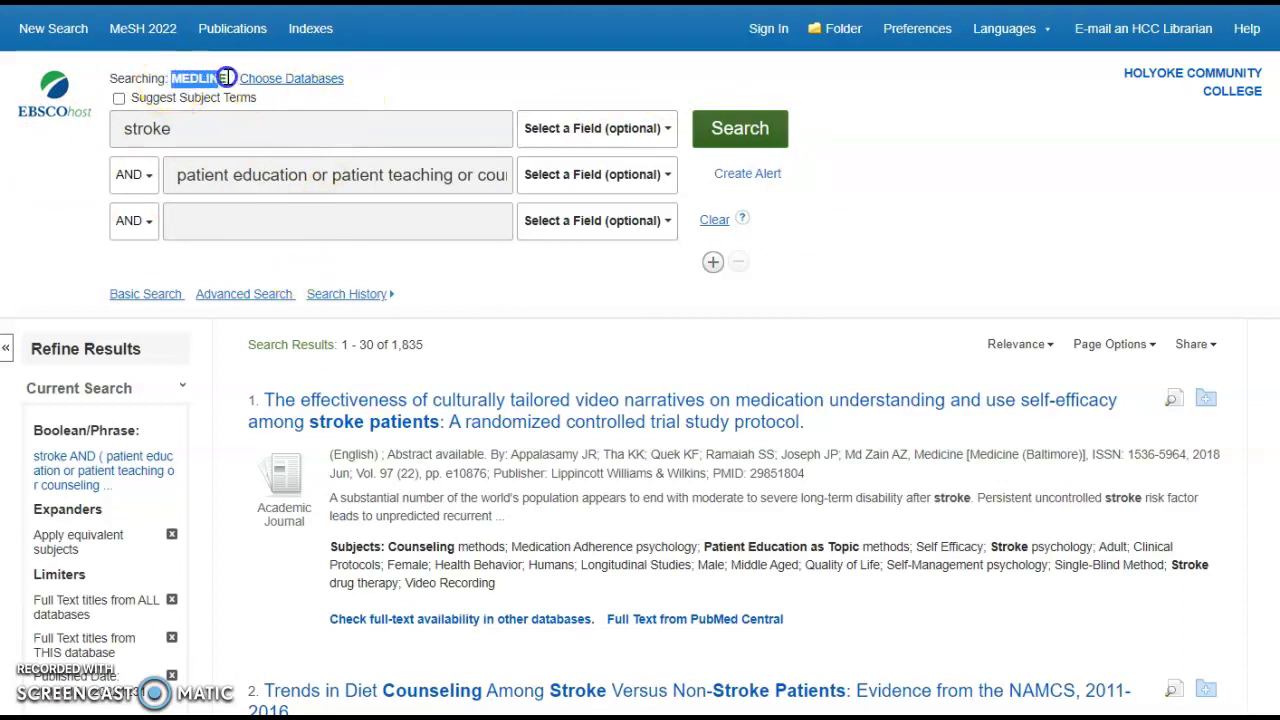
Highlight the MEDLINE database name on the stroke results page, then clear it
left_click_drag(226, 78, 233, 78)
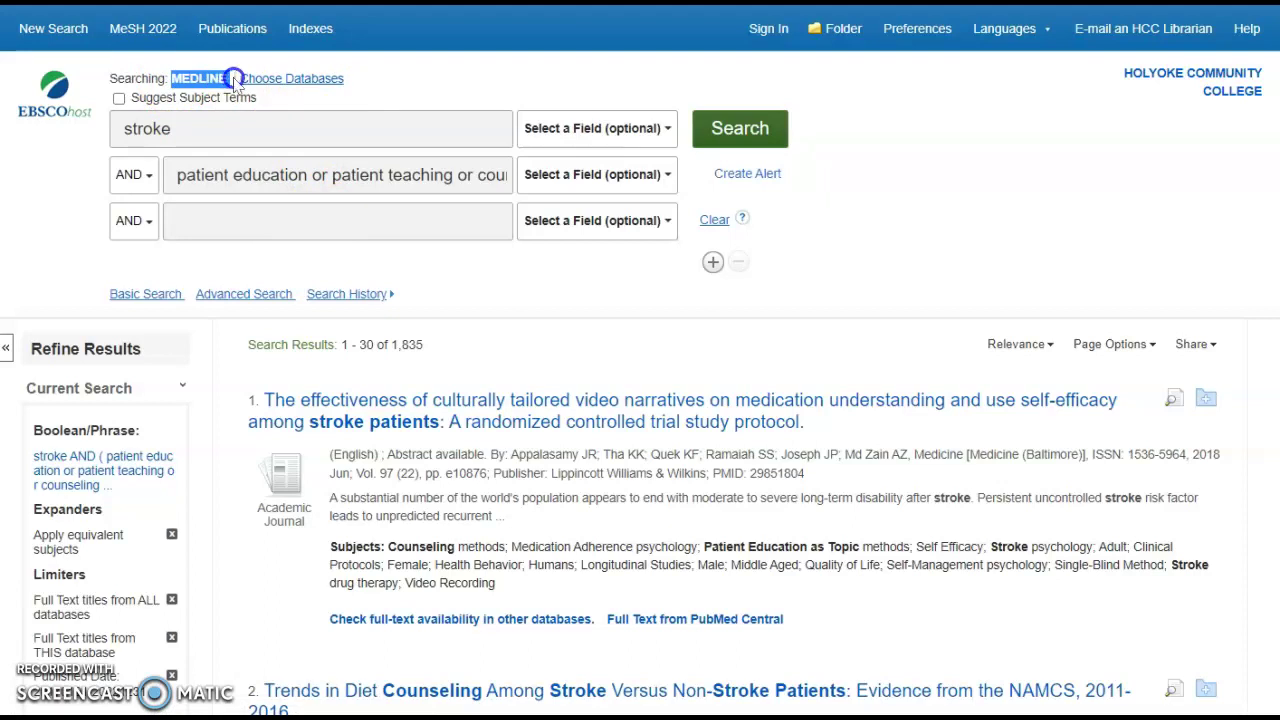
left_click(967, 224)
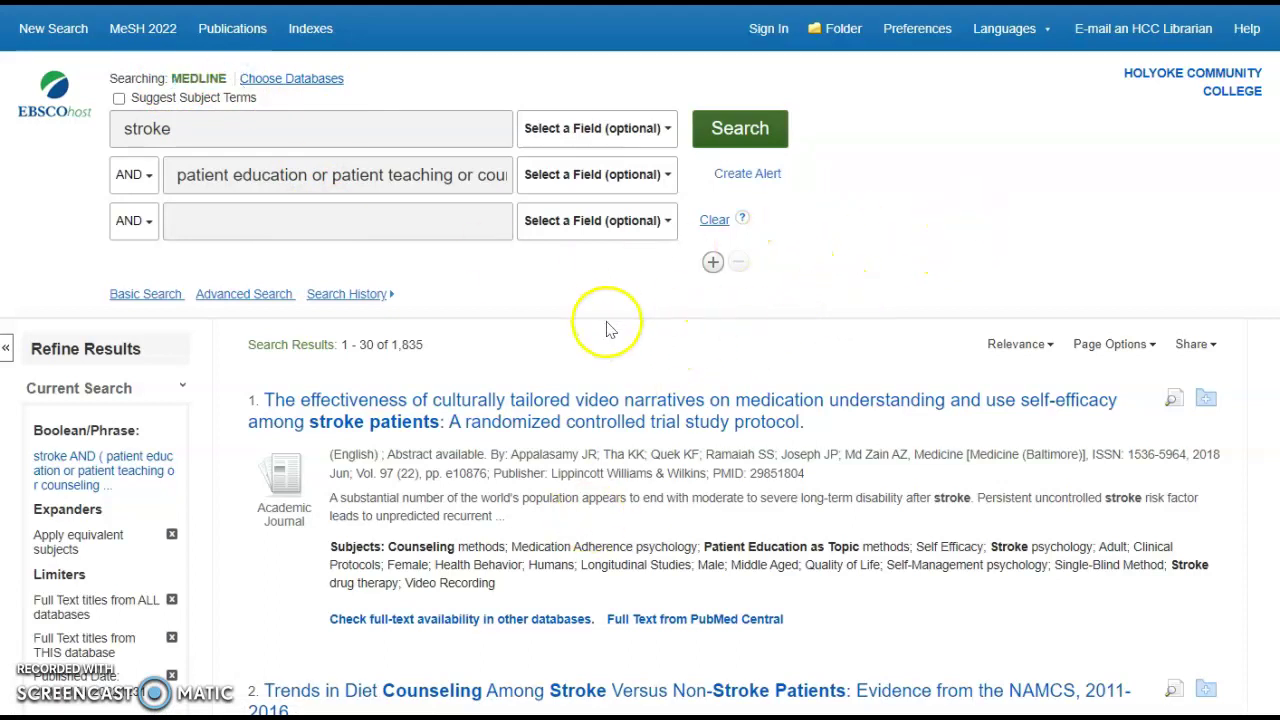
scroll(594, 429, "down", 3)
scroll(600, 443, "up", 3)
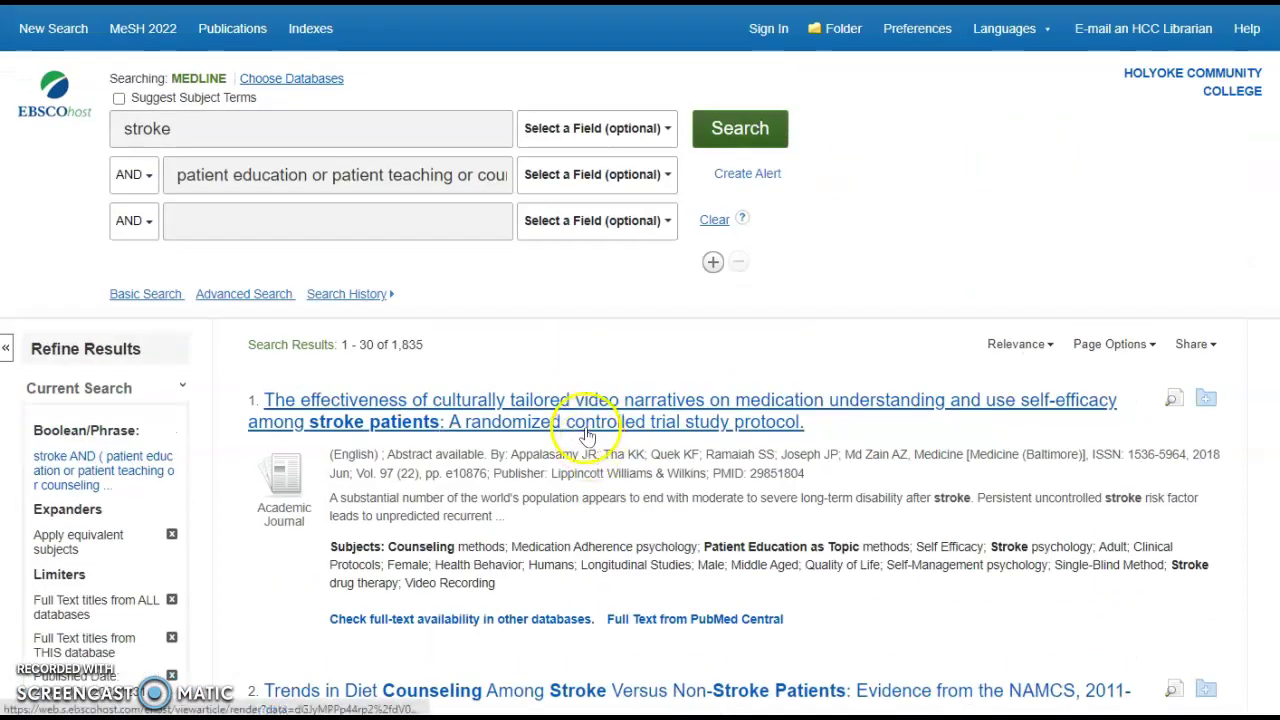
Open the culturally tailored video narratives trial record and read through its abstract
left_click(587, 428)
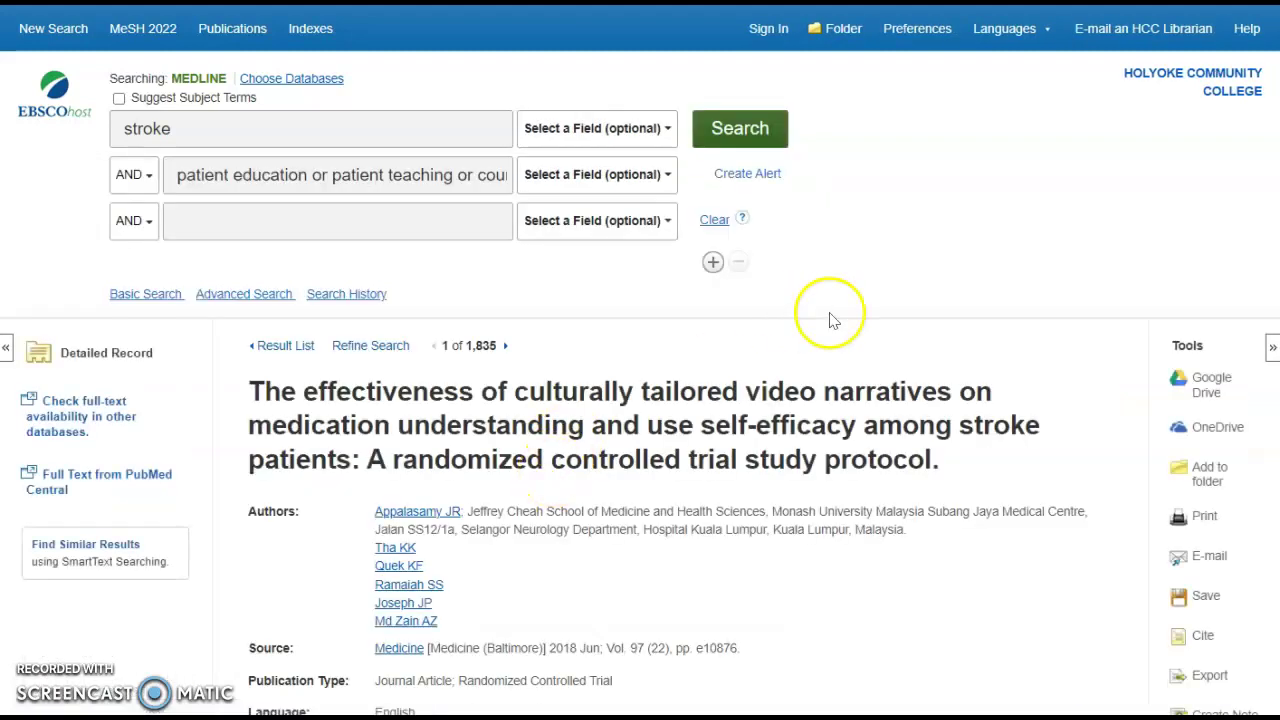
scroll(768, 303, "down", 5)
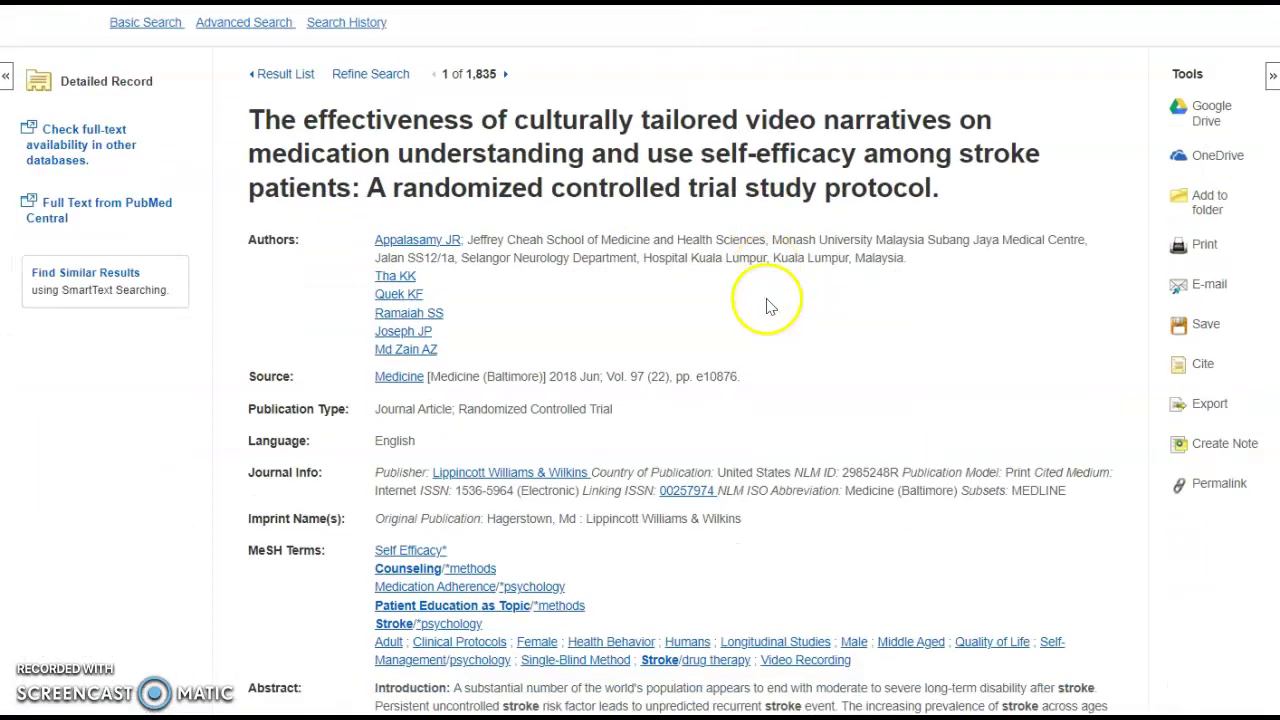
scroll(846, 246, "down", 1)
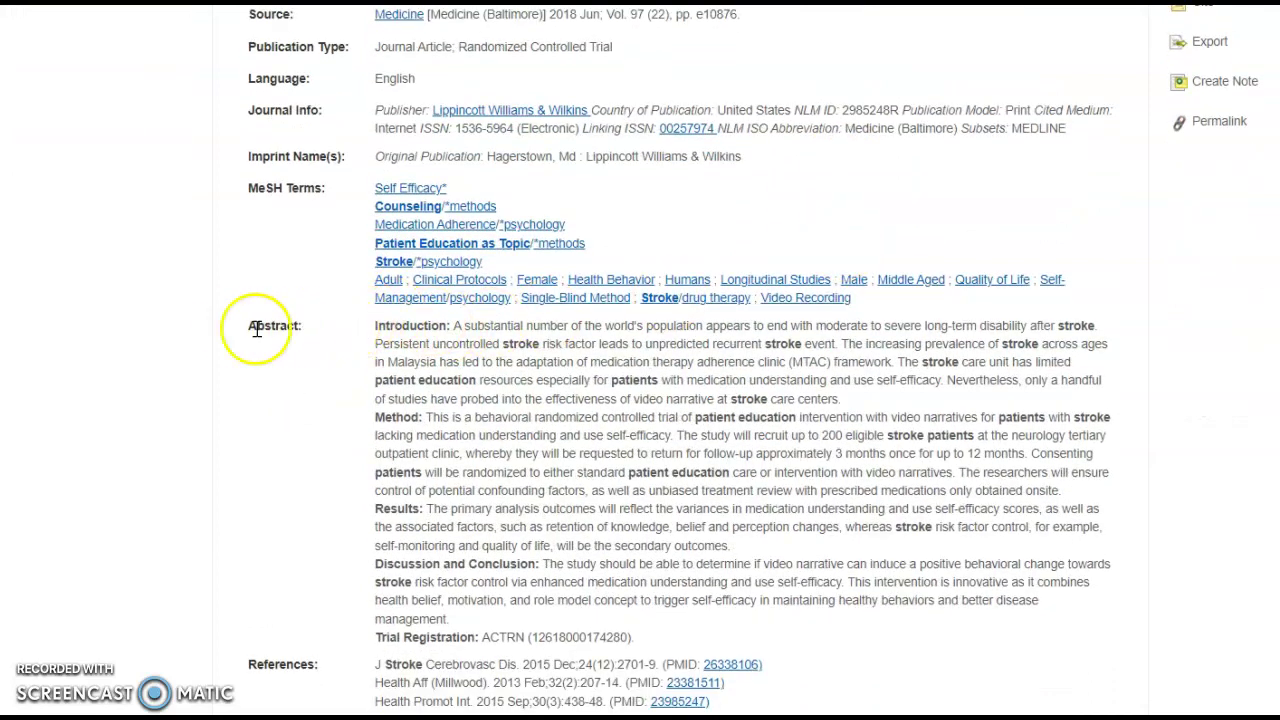
left_click_drag(239, 333, 820, 618)
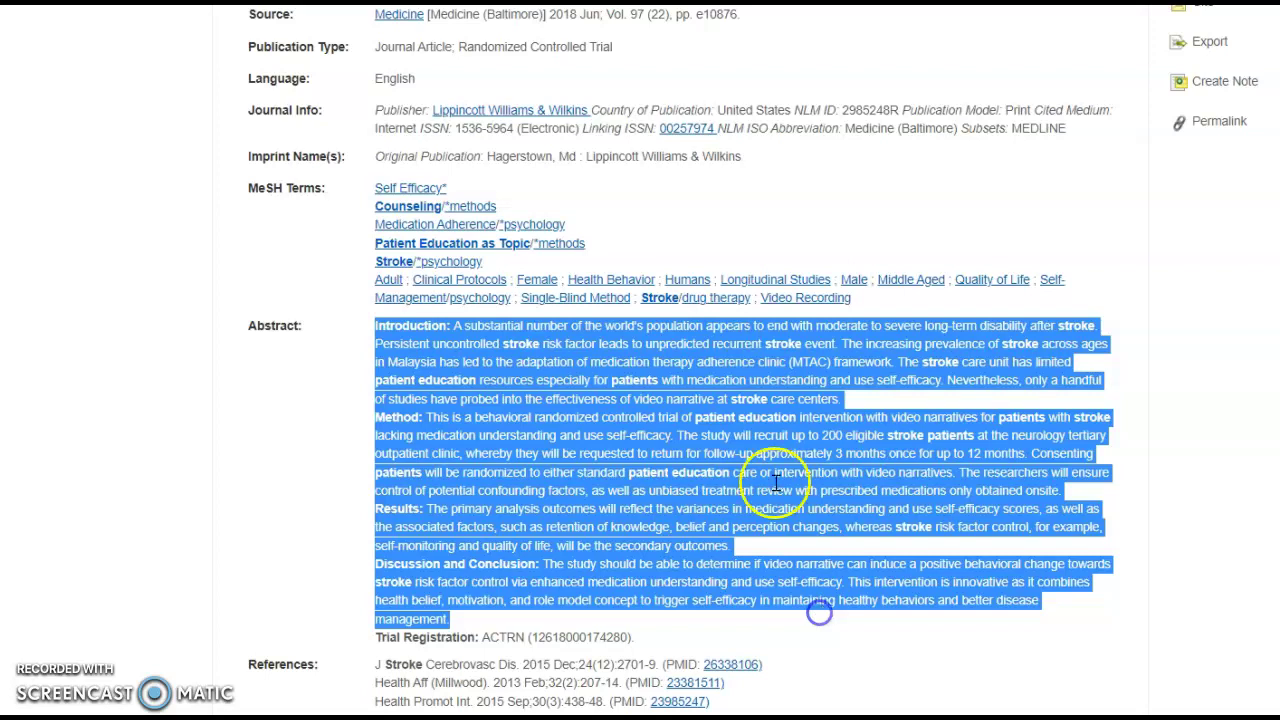
left_click(957, 229)
scroll(951, 229, "up", 5)
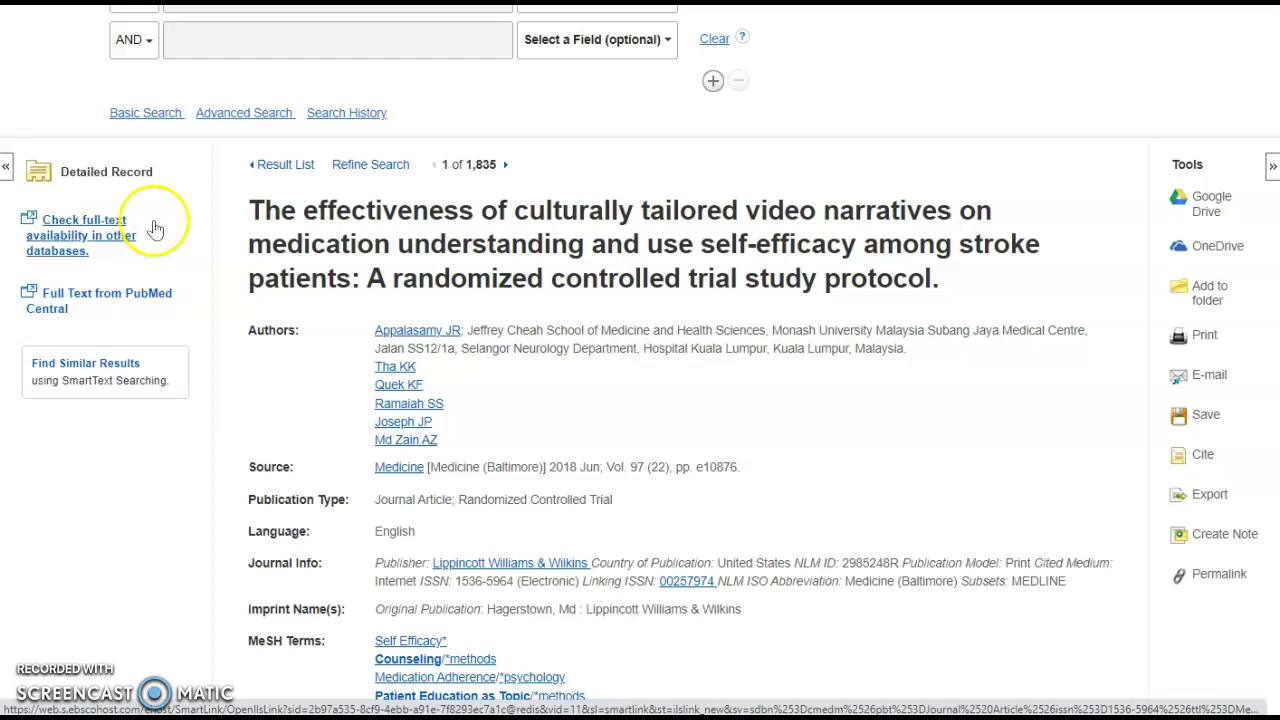
left_click(86, 304)
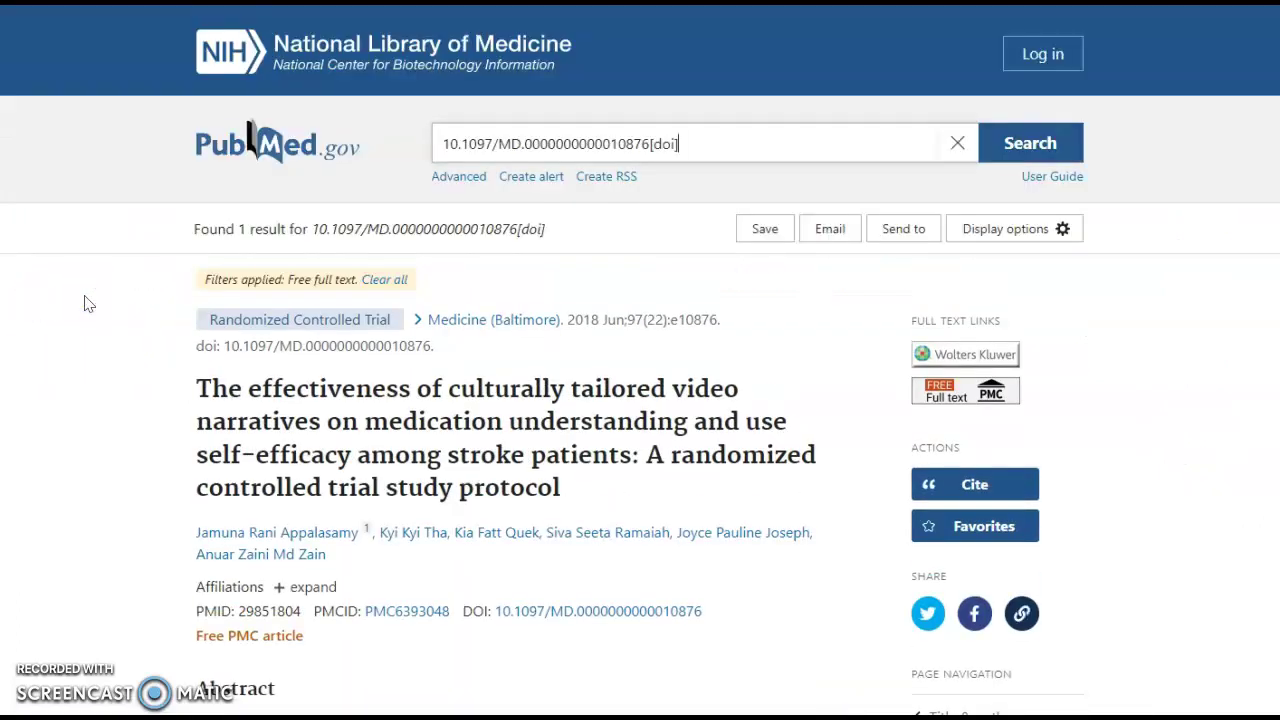
scroll(640, 312, "down", 8)
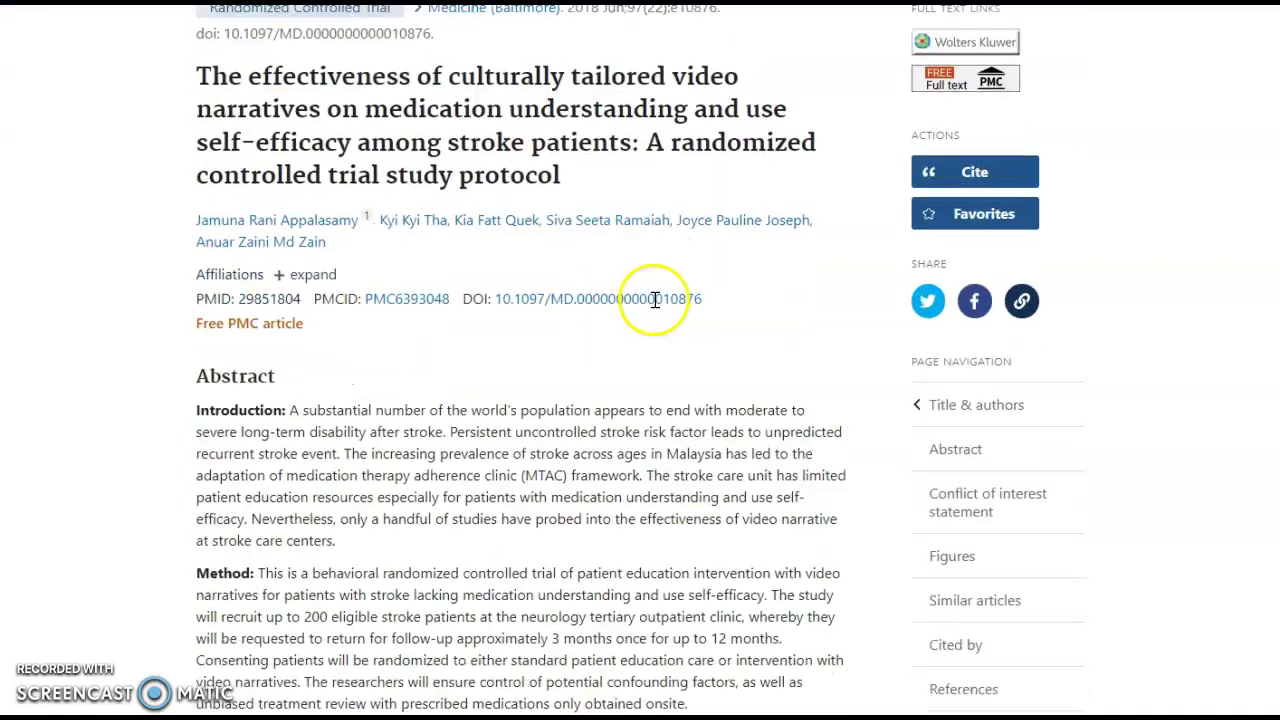
scroll(634, 320, "down", 10)
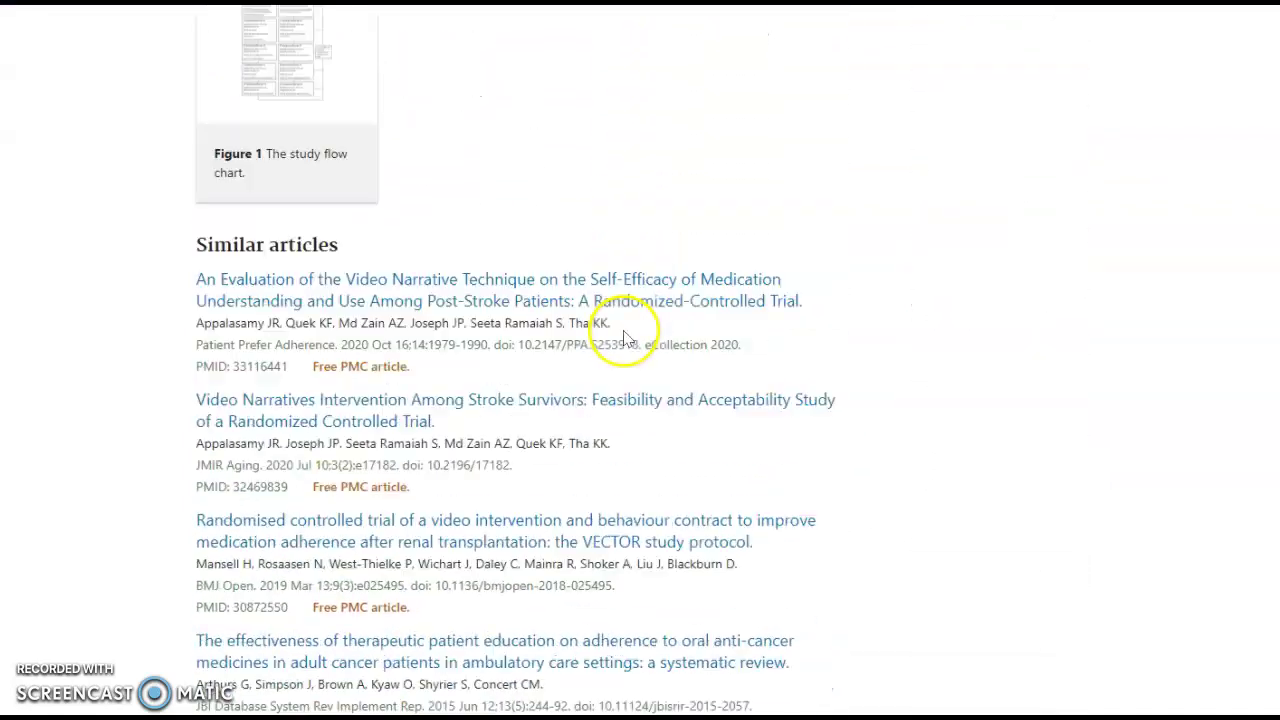
key("alt+Left")
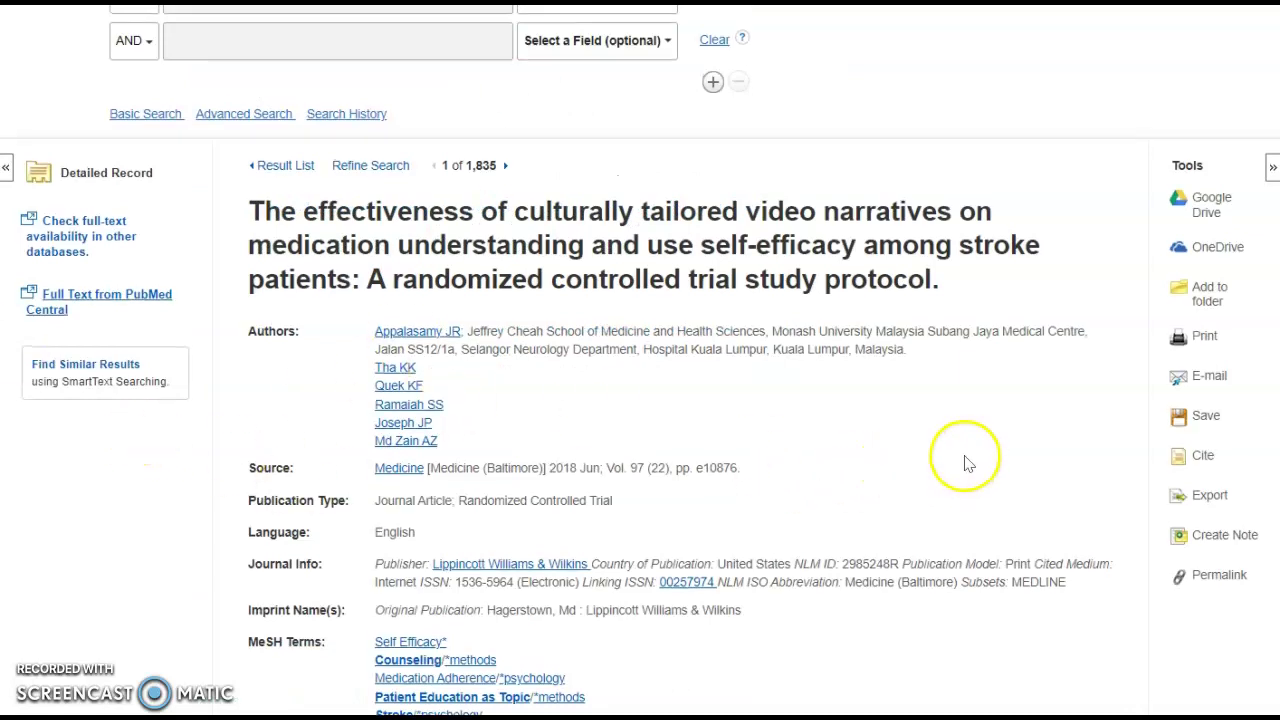
Copy the article's full APA 7th Edition reference, through the DOI, from Citation Format
scroll(966, 457, "up", 1)
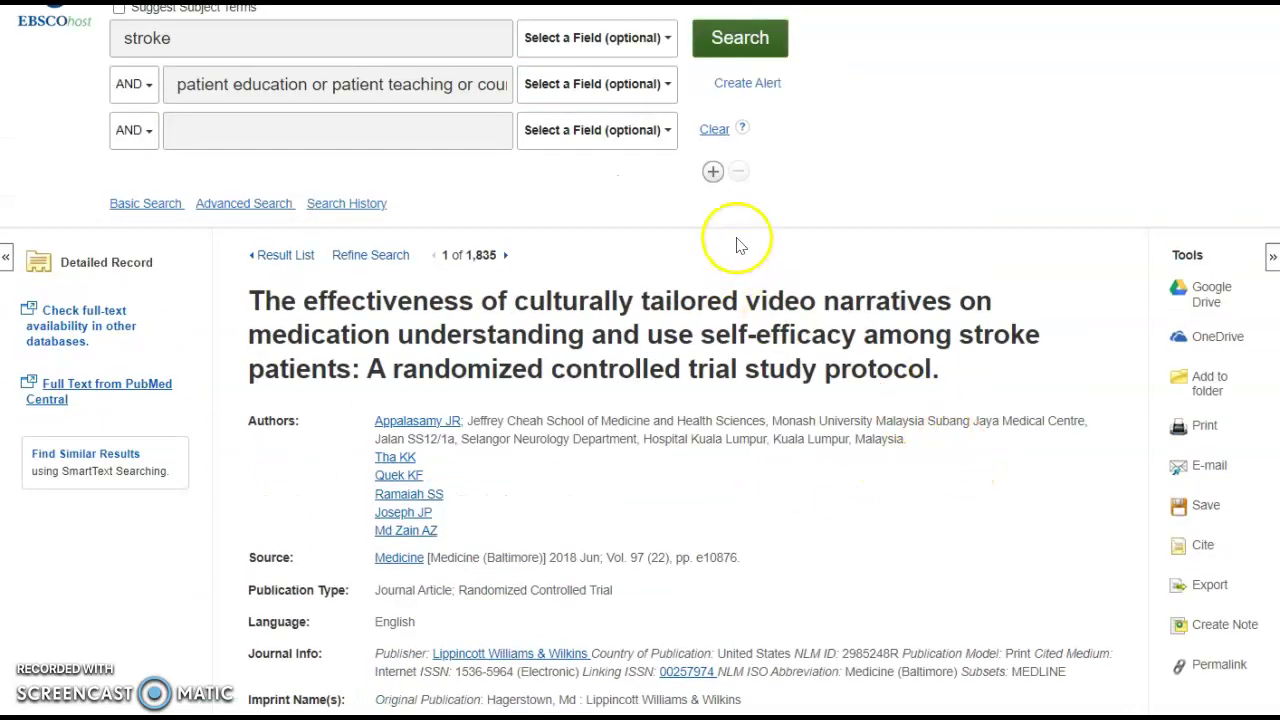
left_click(1203, 548)
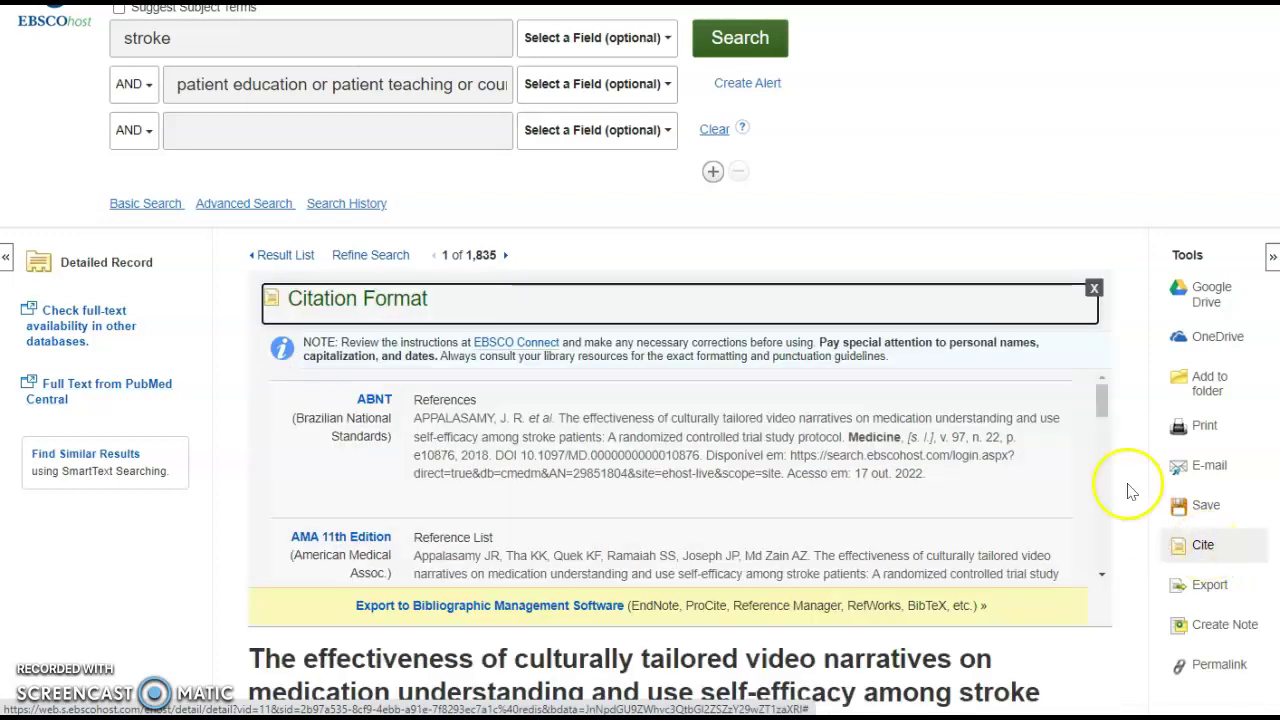
left_click_drag(1100, 400, 1100, 440)
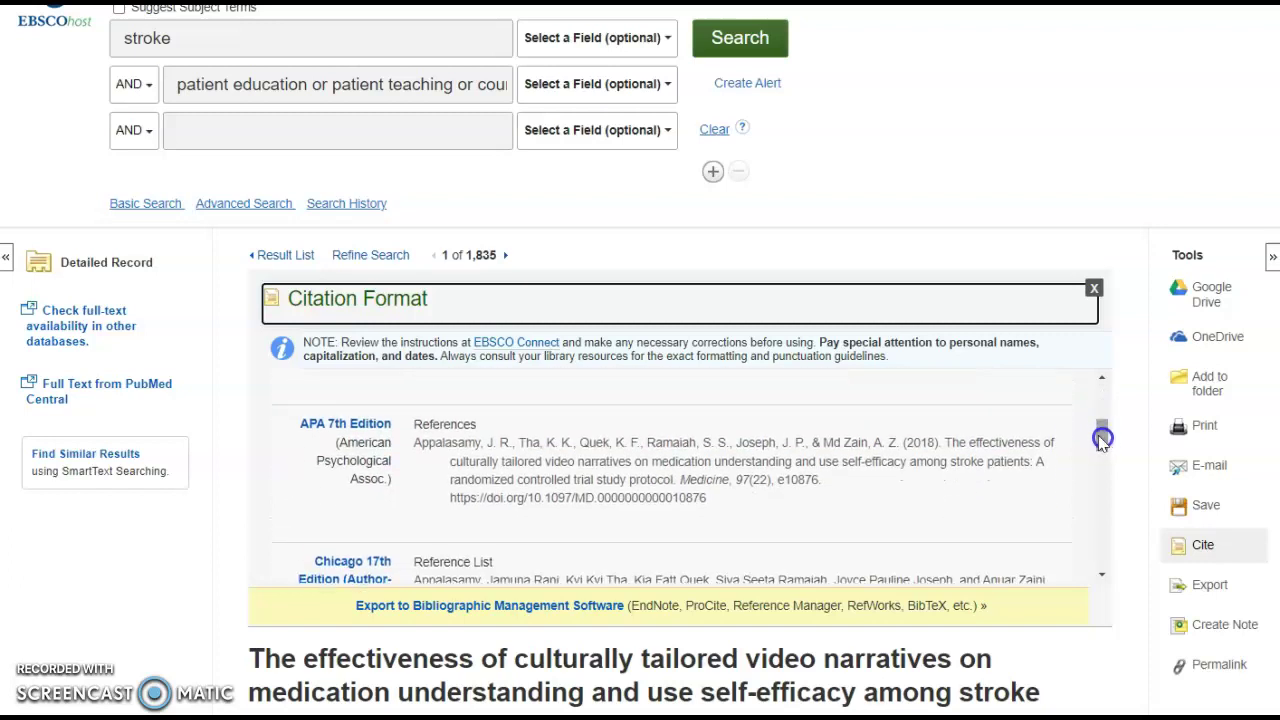
left_click(416, 443)
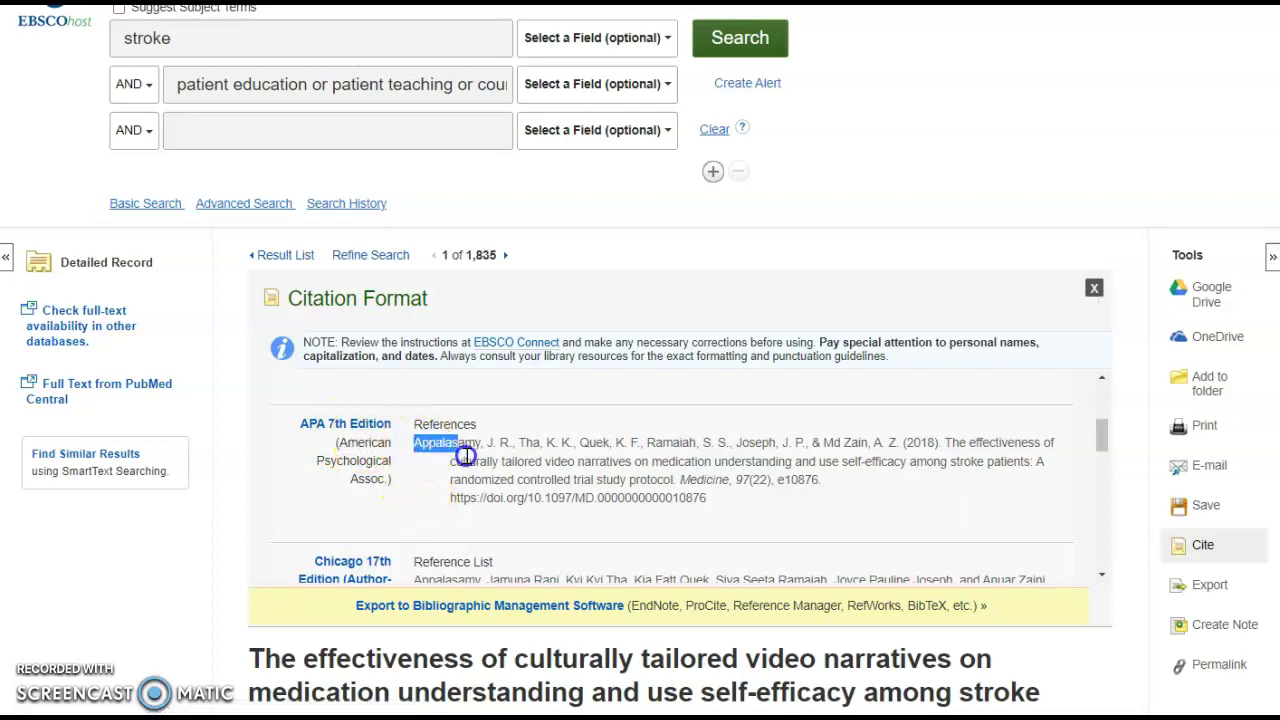
left_click_drag(465, 456, 707, 501)
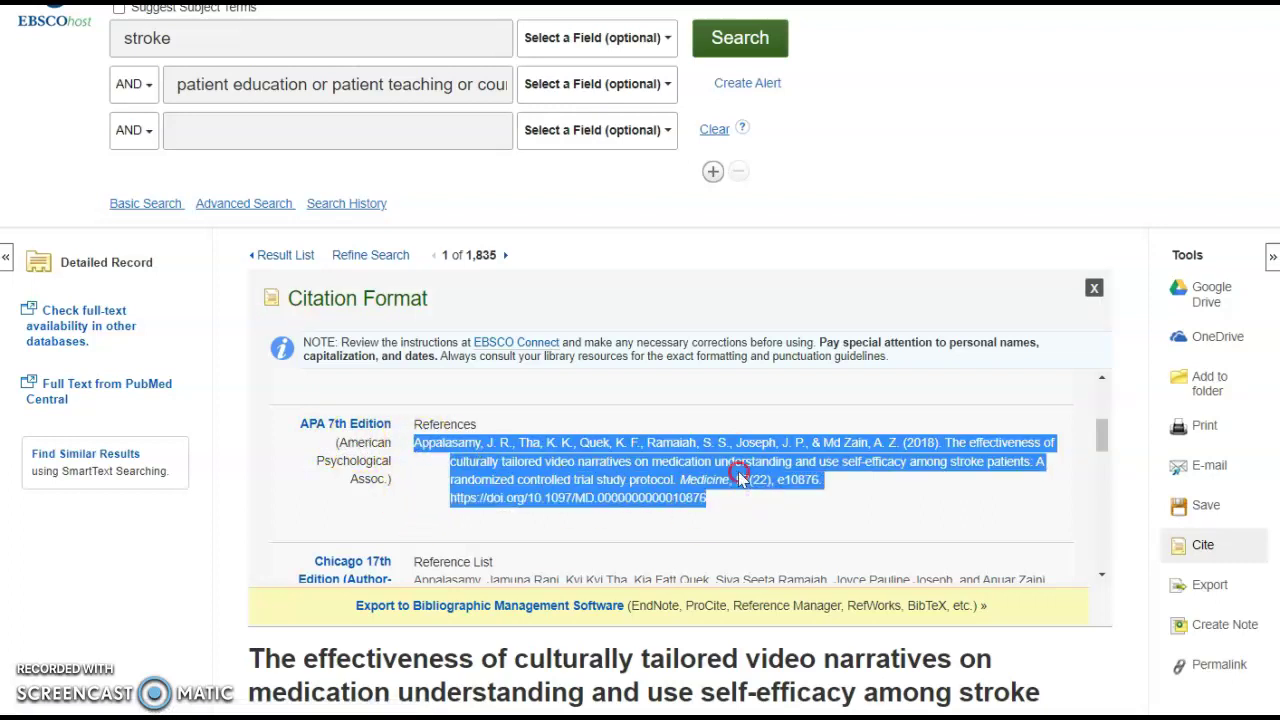
right_click(739, 474)
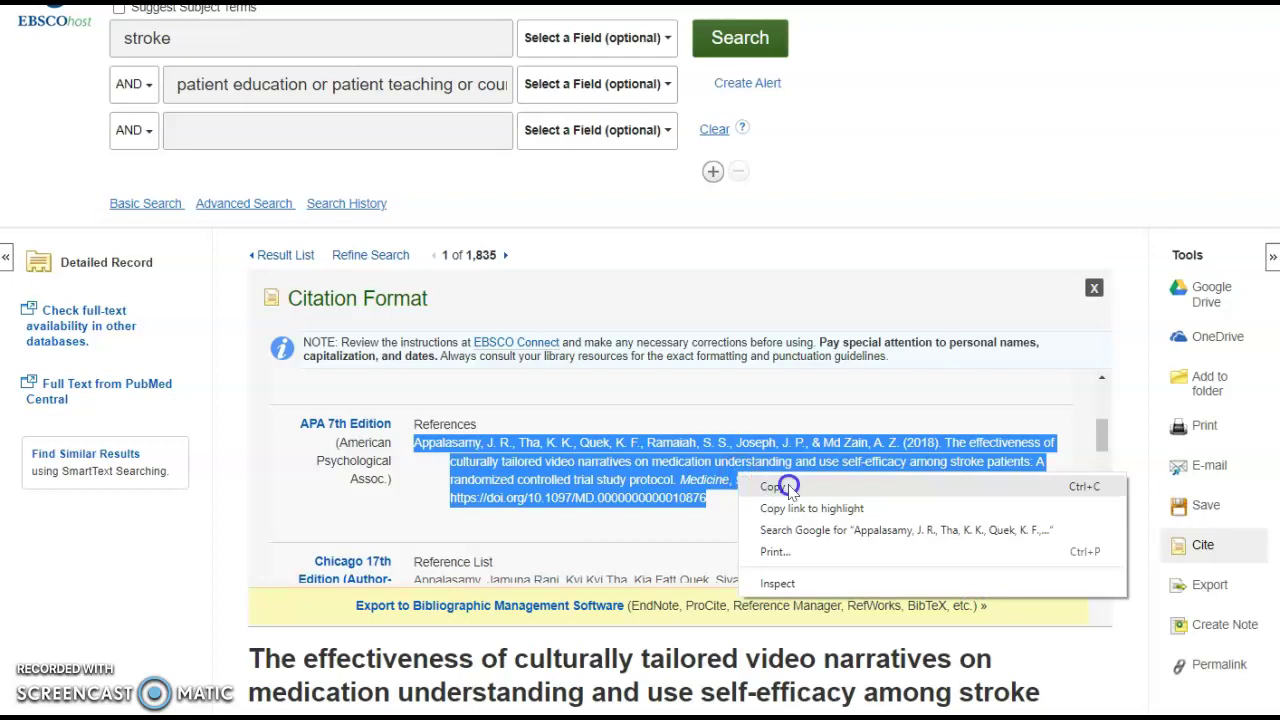
left_click(778, 486)
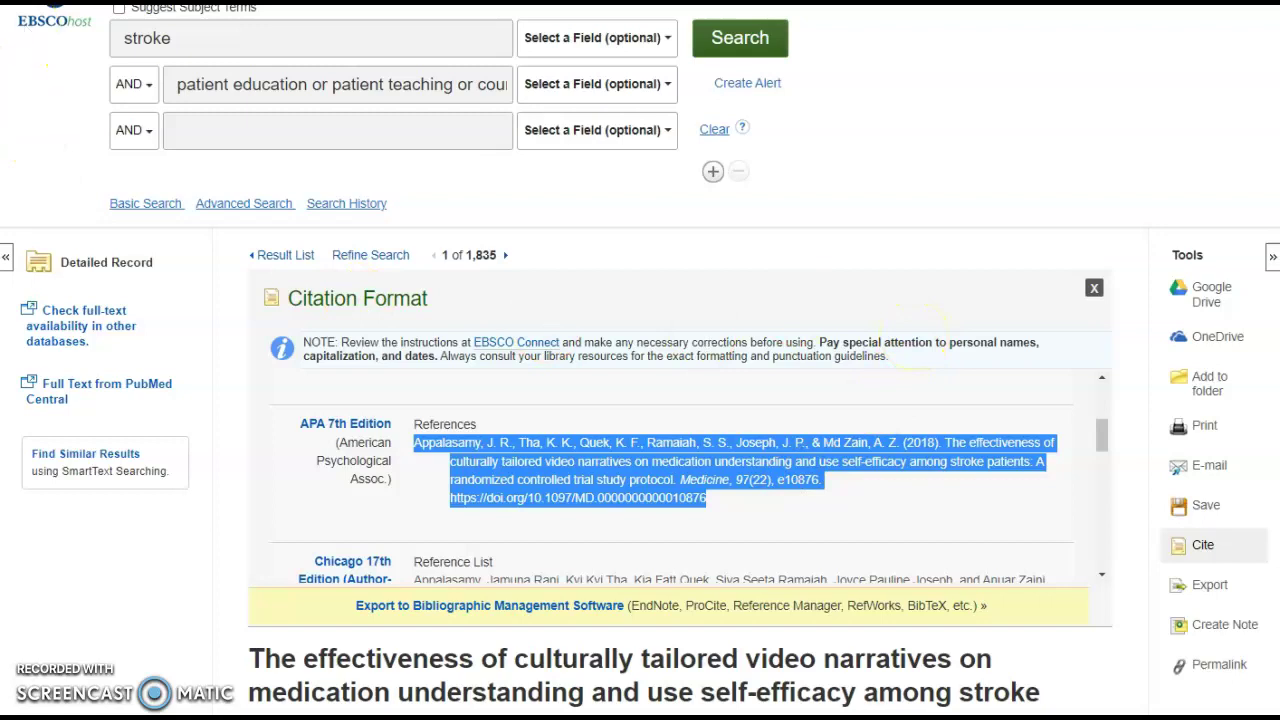
Open the Reference Page Template linked in the assignment doc's Reference Page section
key("alt+Tab")
scroll(489, 306, "up", 10)
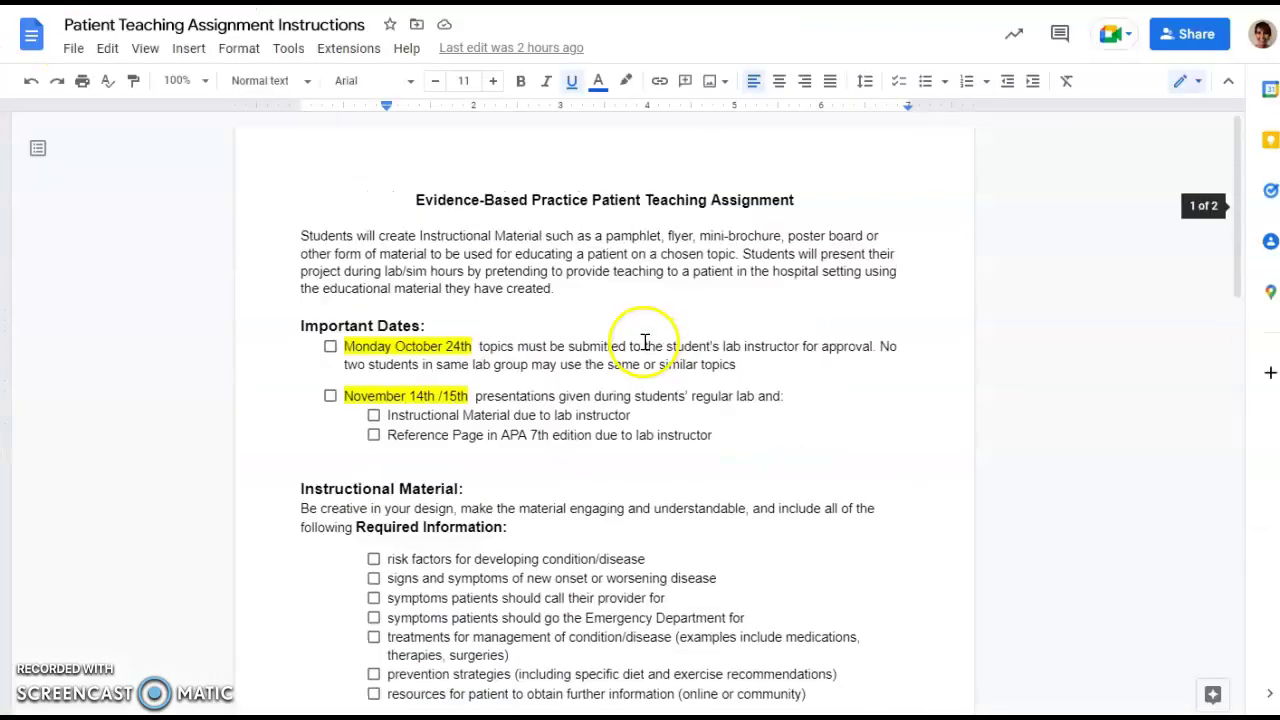
scroll(606, 243, "down", 12)
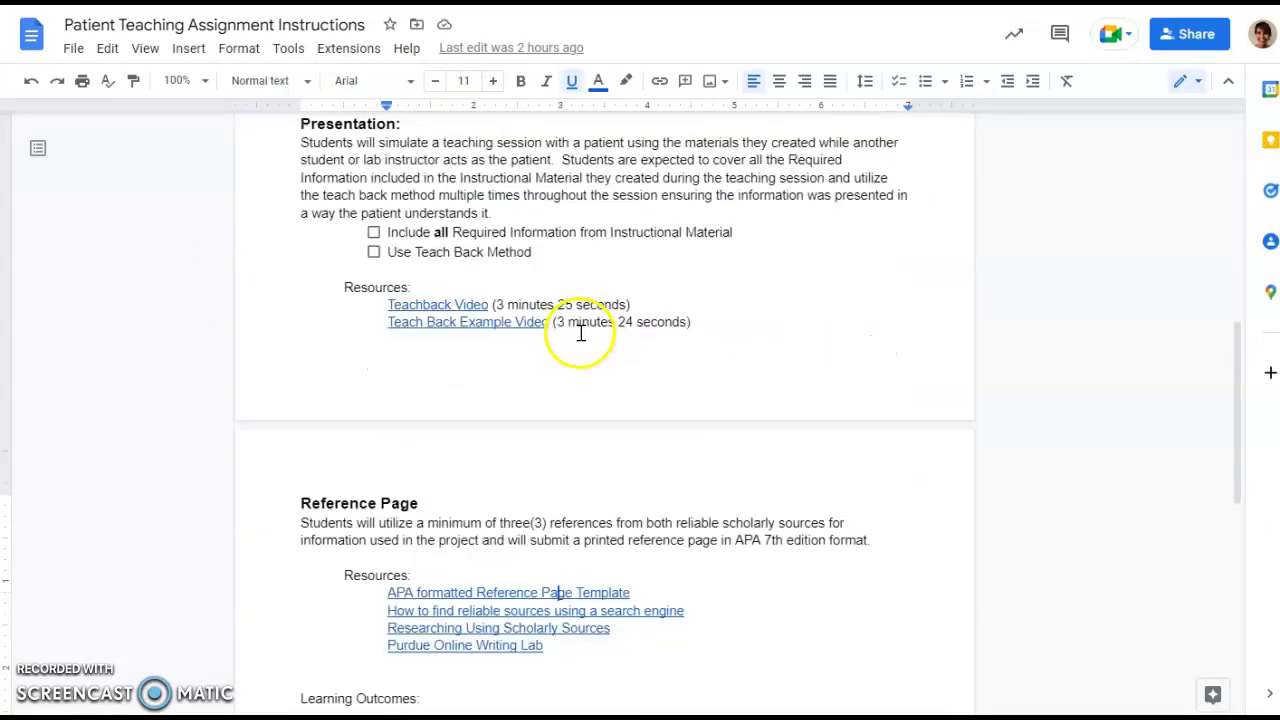
scroll(650, 250, "down", 2)
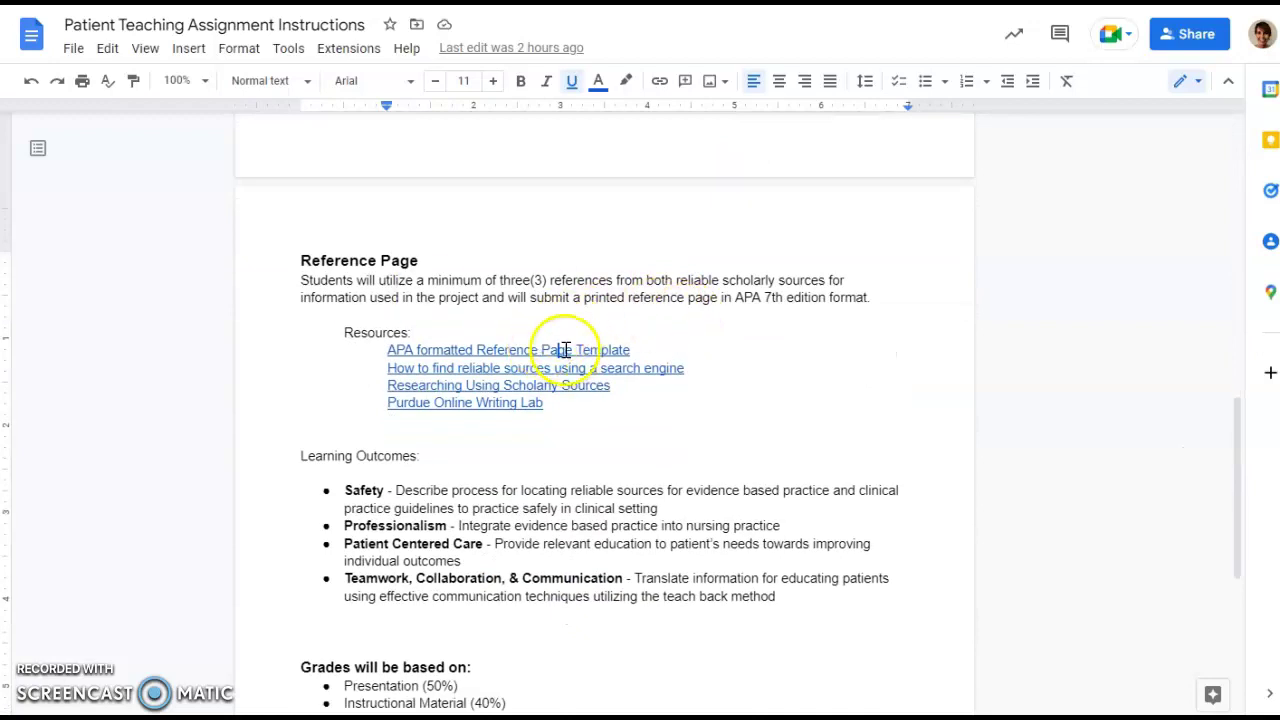
left_click(565, 349)
left_click(548, 376)
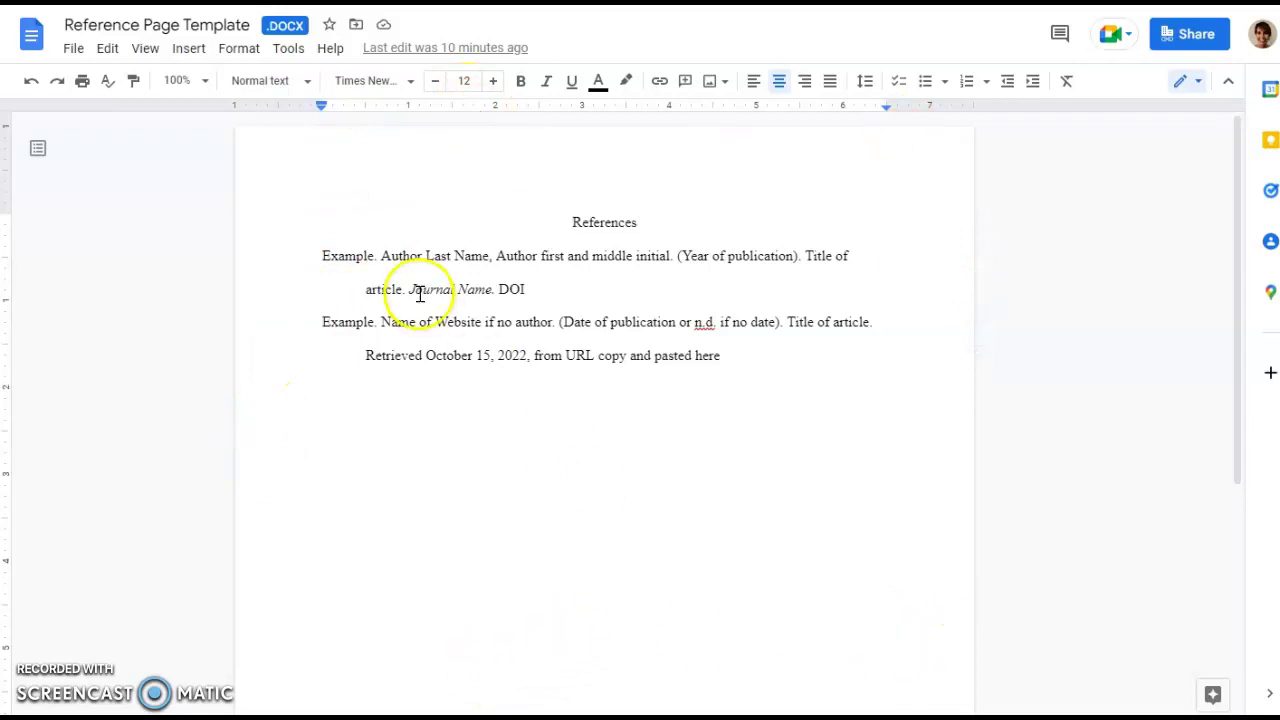
Place the caret after the last example reference in the template
left_click_drag(630, 215, 668, 215)
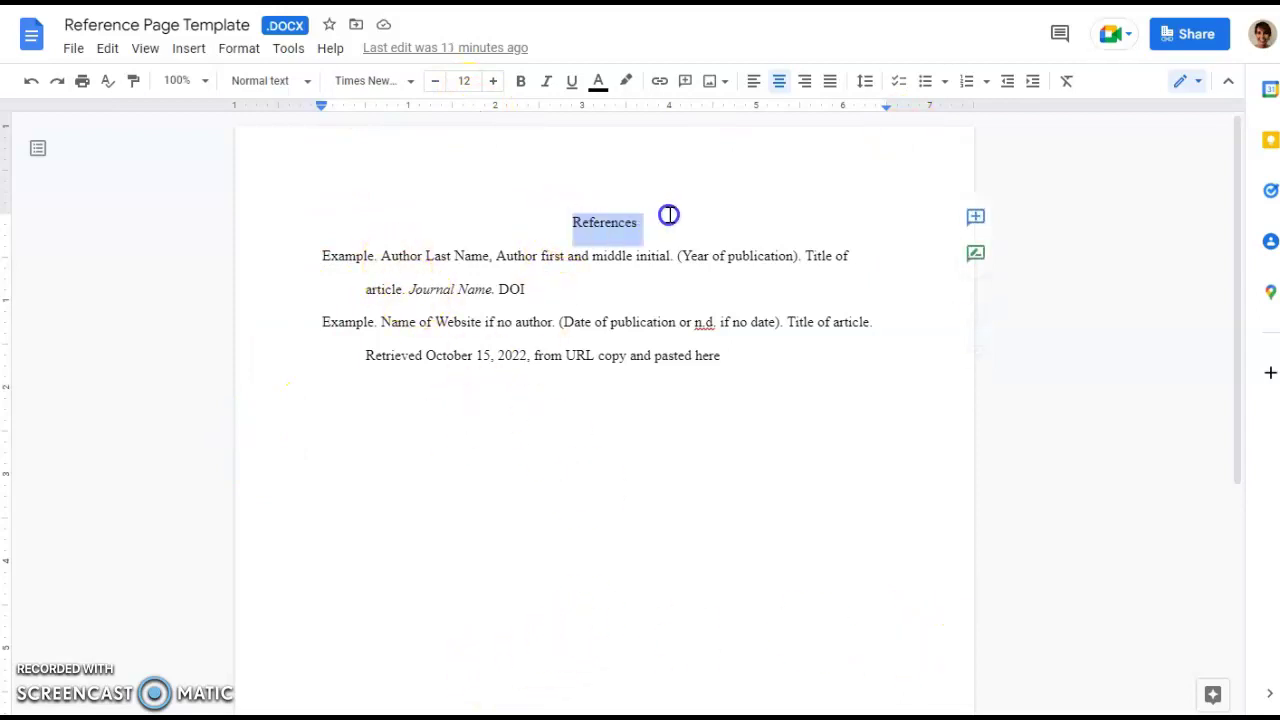
left_click(348, 310)
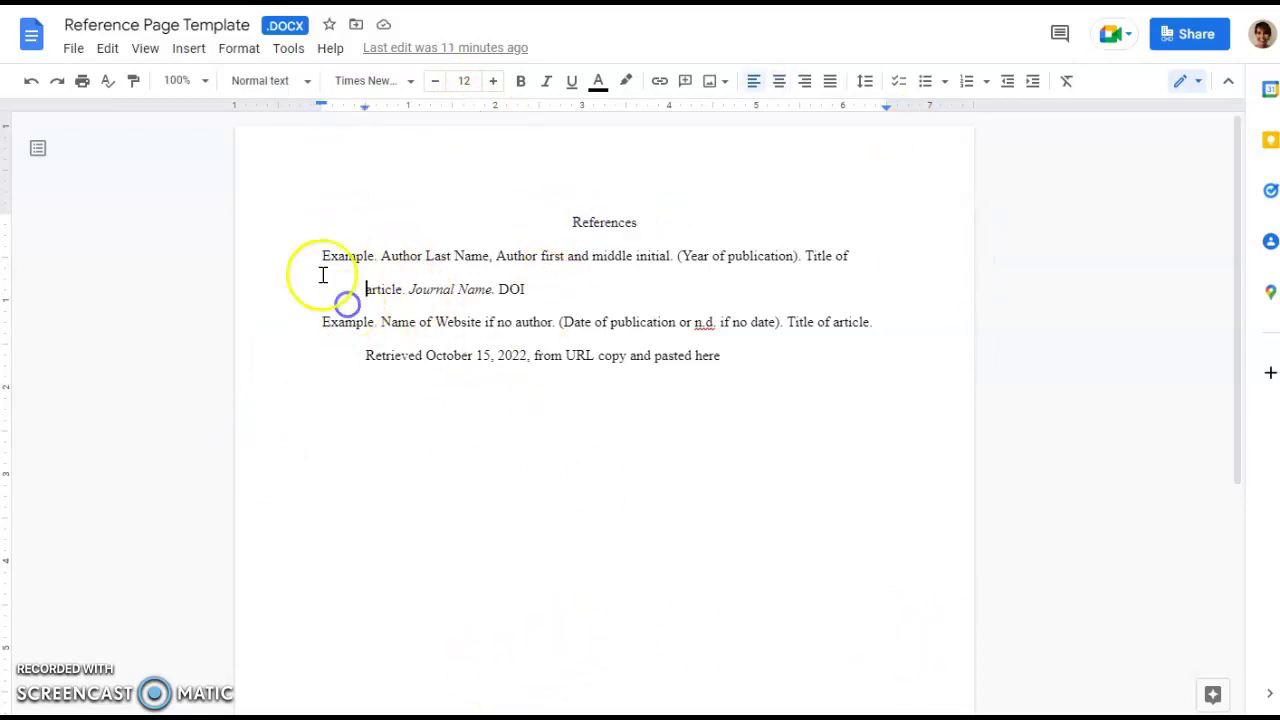
left_click_drag(314, 240, 345, 268)
left_click(331, 256)
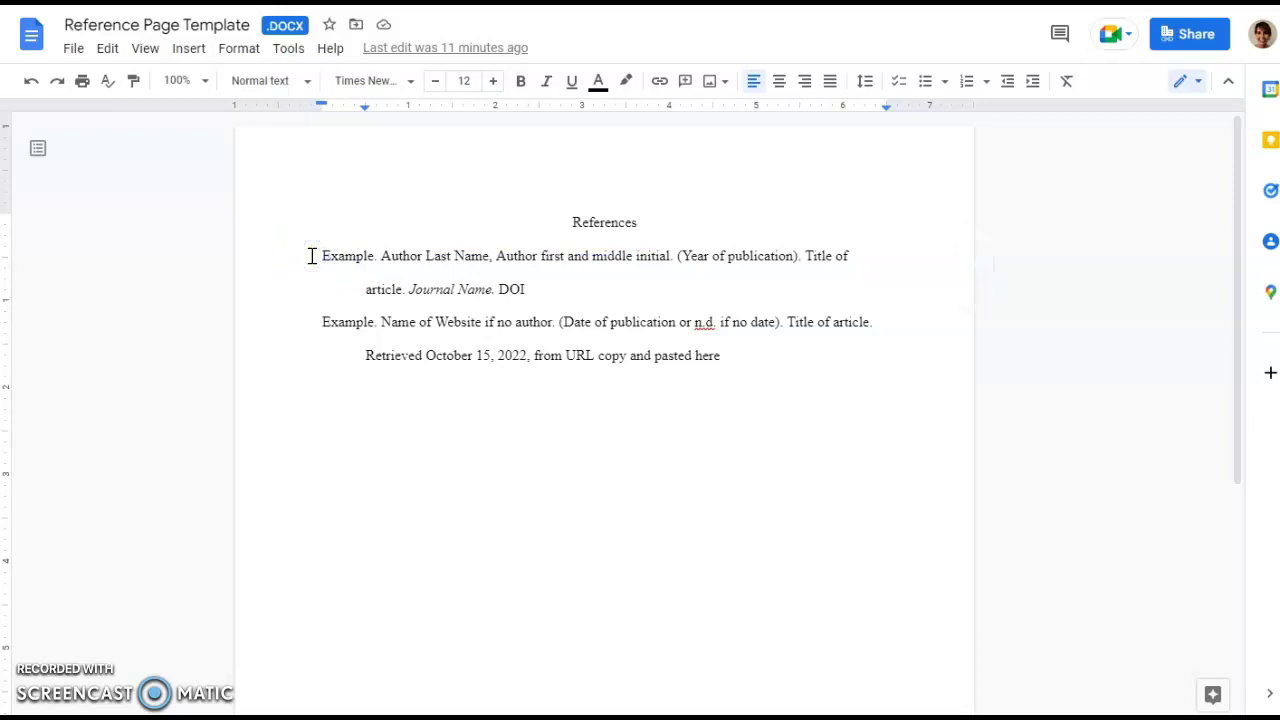
left_click(366, 289)
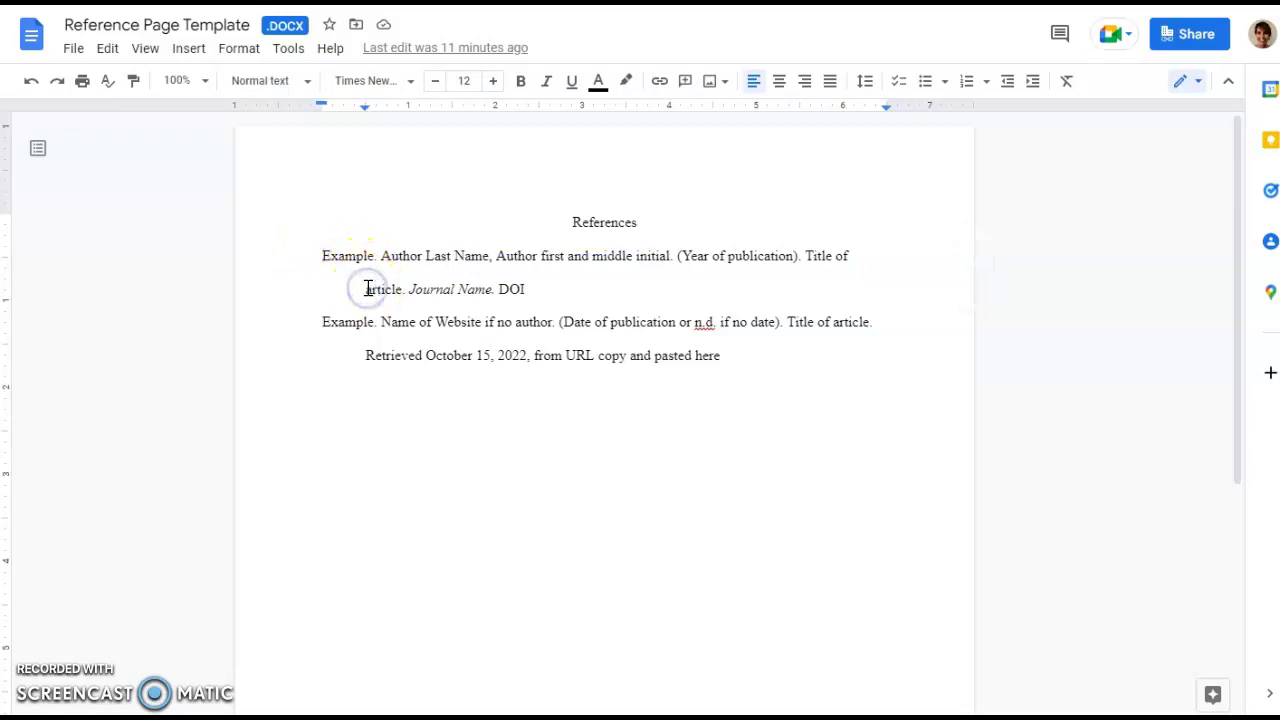
left_click(720, 352)
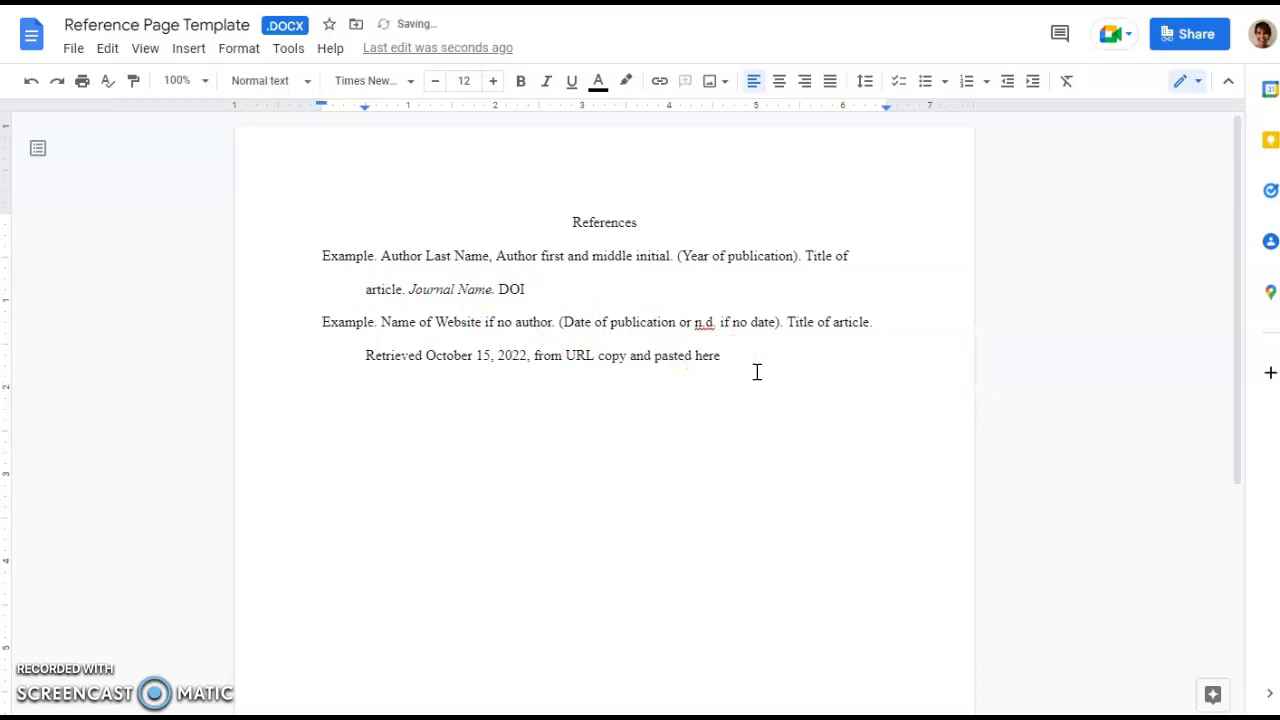
Paste the copied APA reference below the examples and select it
right_click(338, 389)
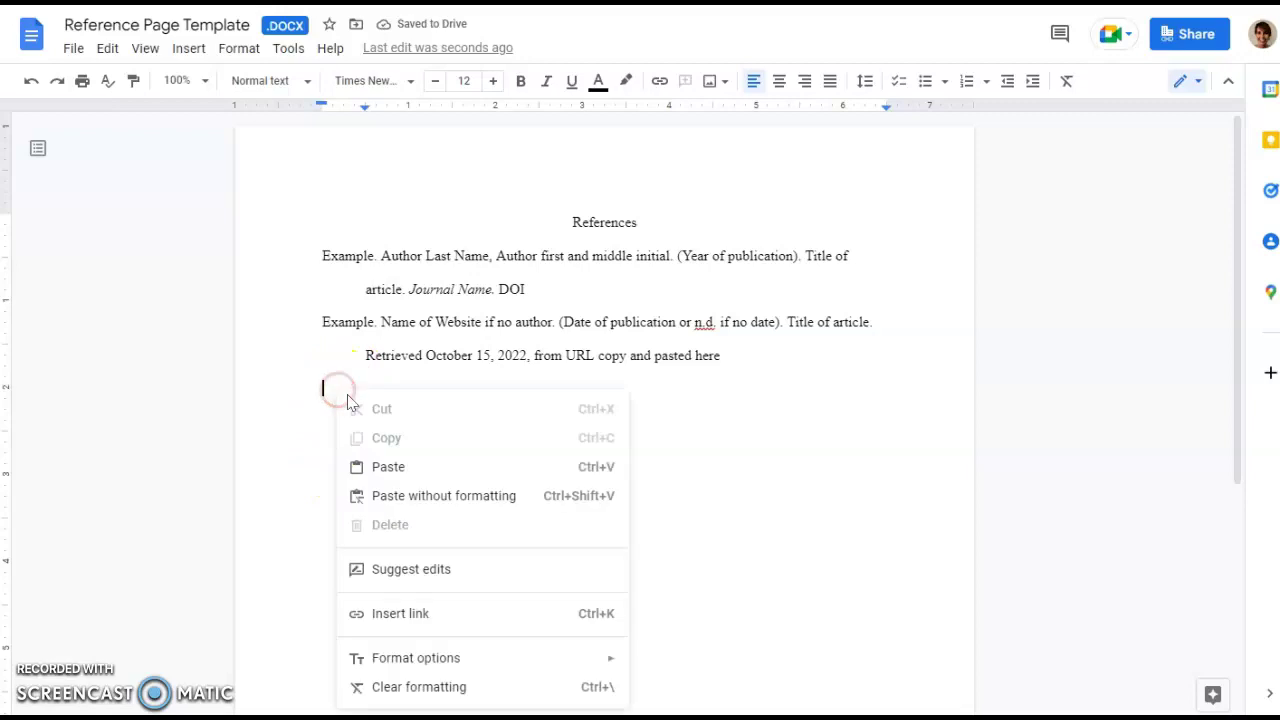
left_click(389, 466)
left_click(649, 595)
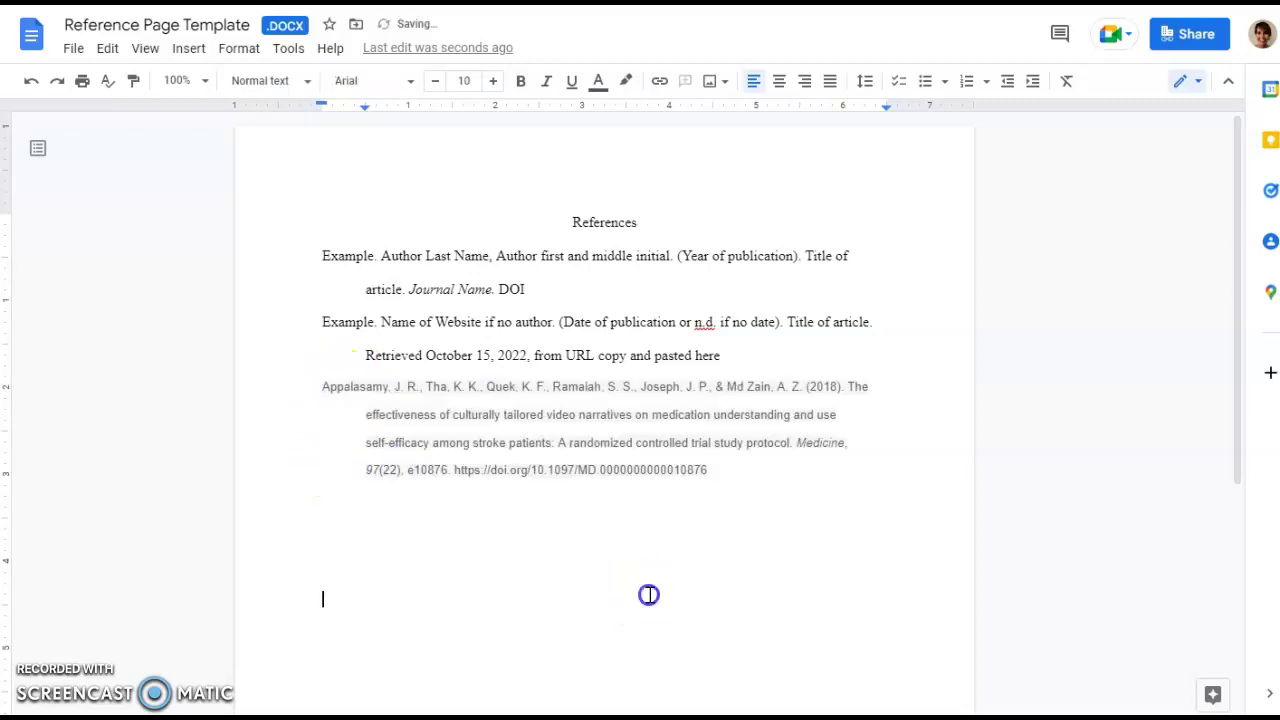
left_click(359, 386)
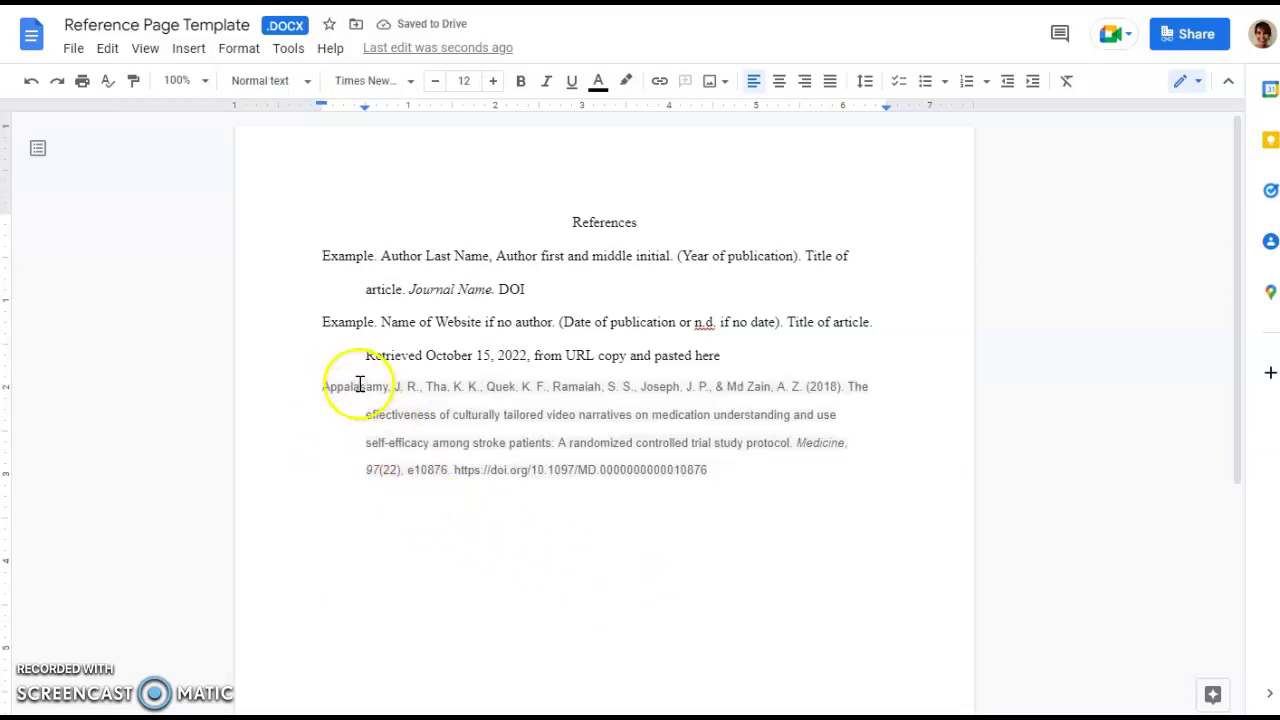
left_click_drag(797, 477, 335, 406)
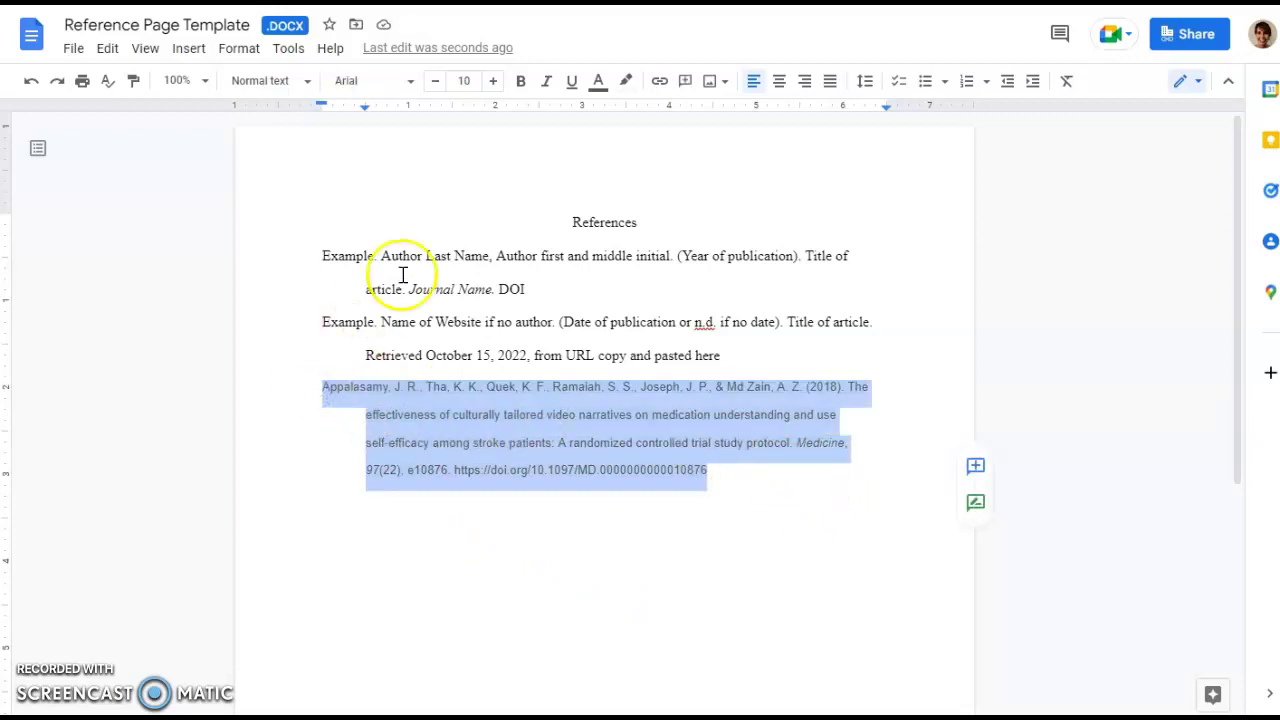
Remove the reference's highlight and make it black Times New Roman 12
left_click(625, 80)
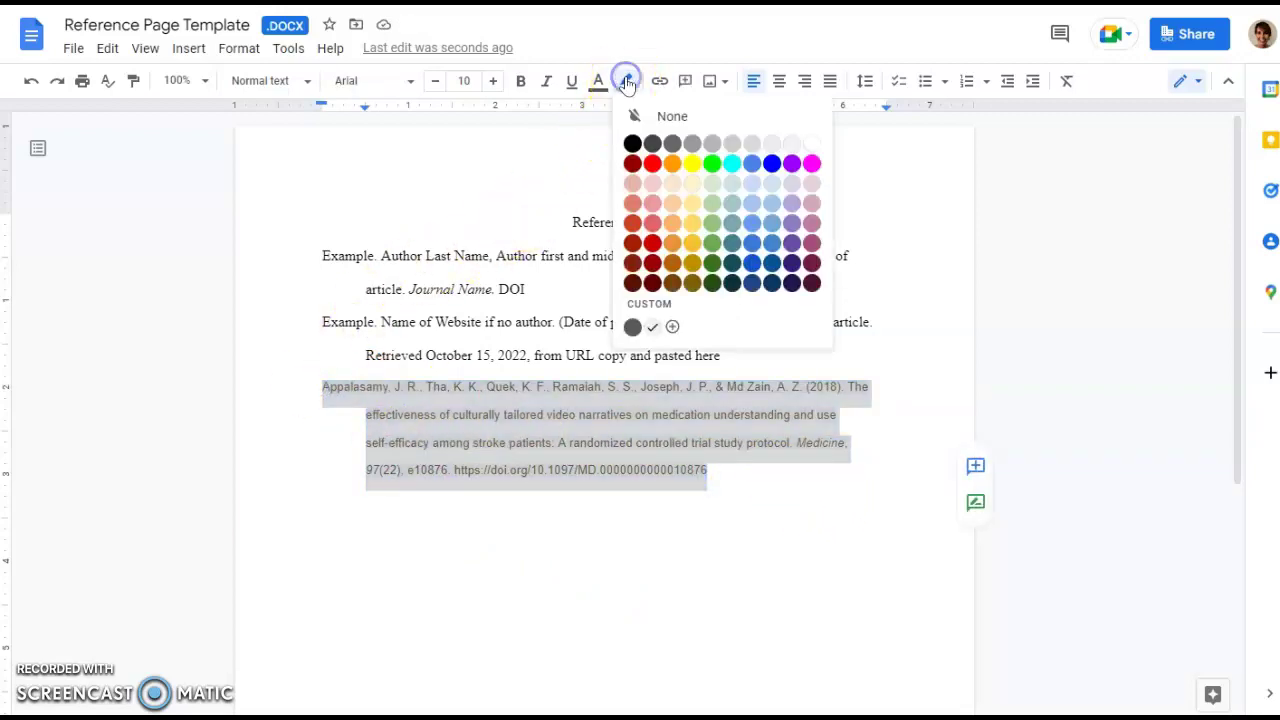
left_click(662, 117)
left_click(598, 81)
left_click(607, 113)
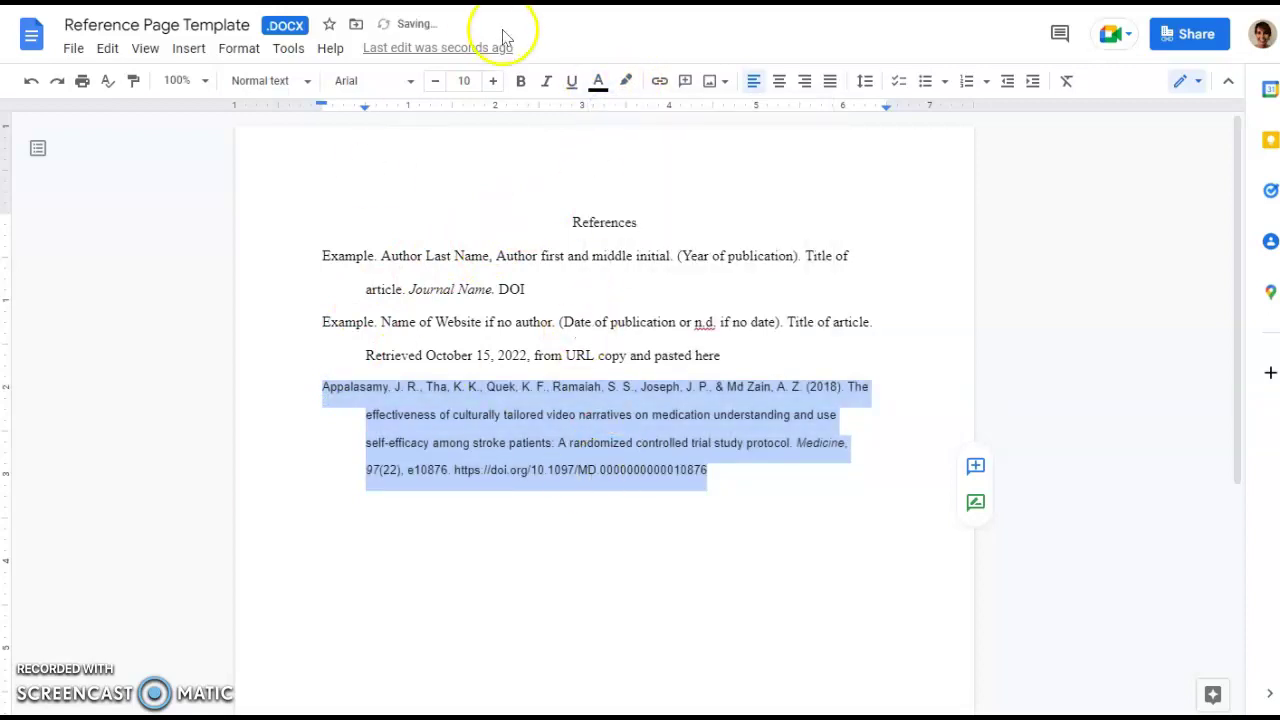
left_click(410, 82)
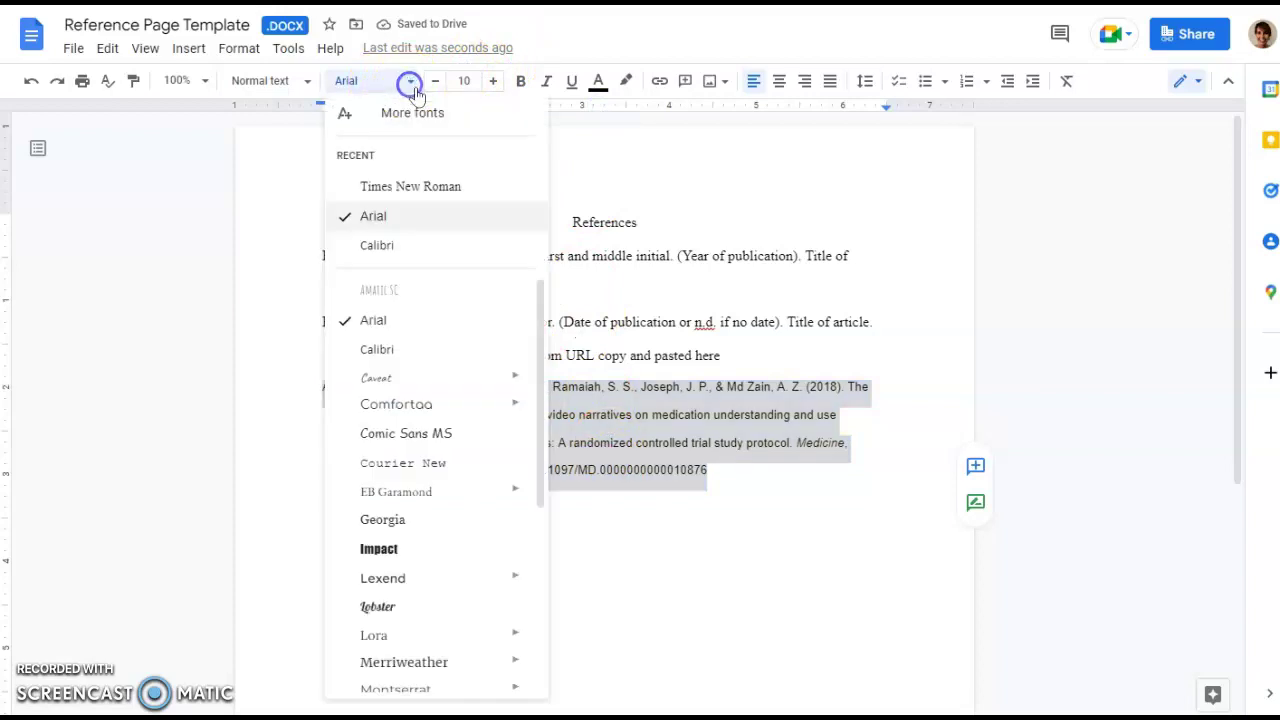
left_click(410, 187)
left_click(493, 81)
left_click(493, 81)
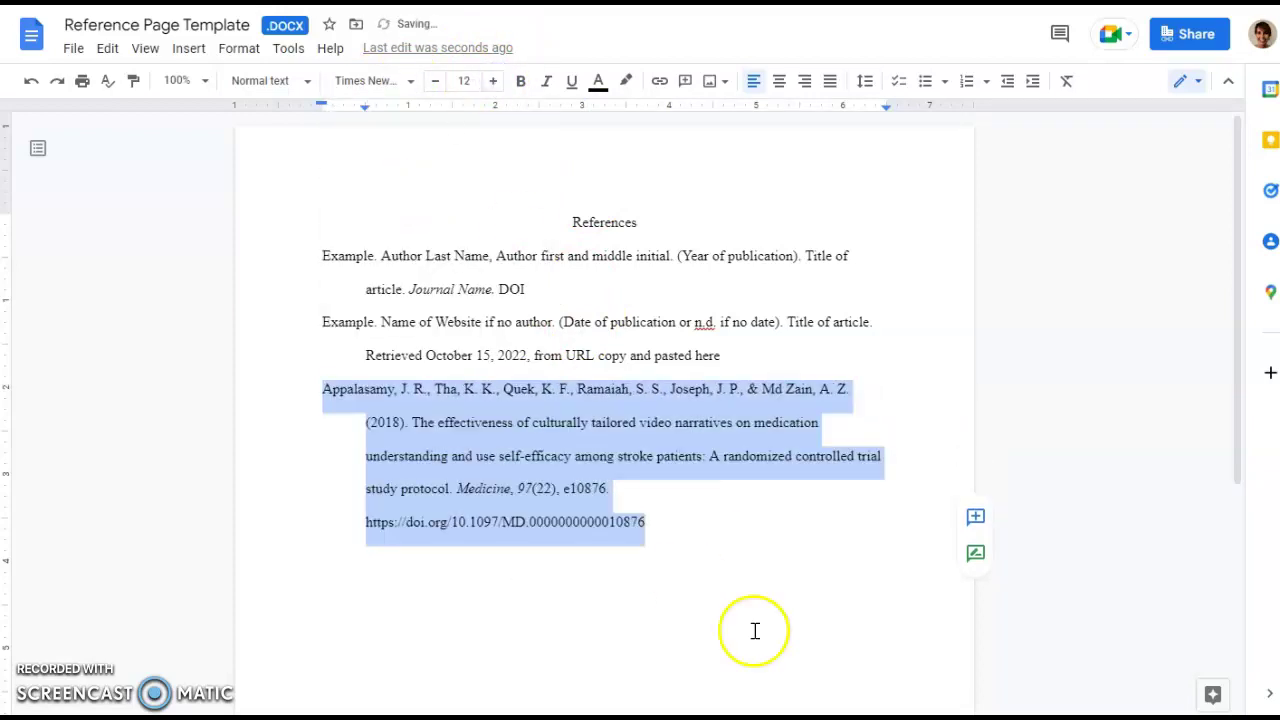
left_click(729, 583)
double_click(664, 532)
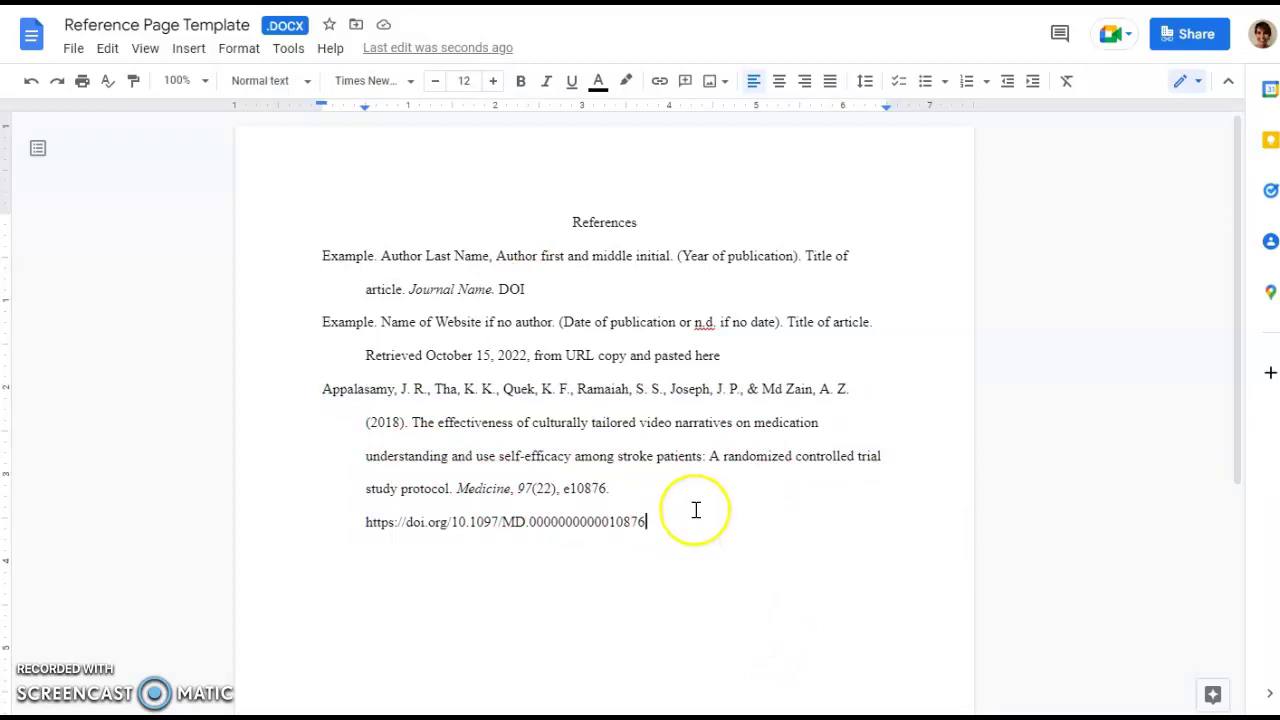
Start a new line after the DOI and paste the reference again as plain text
key("Return")
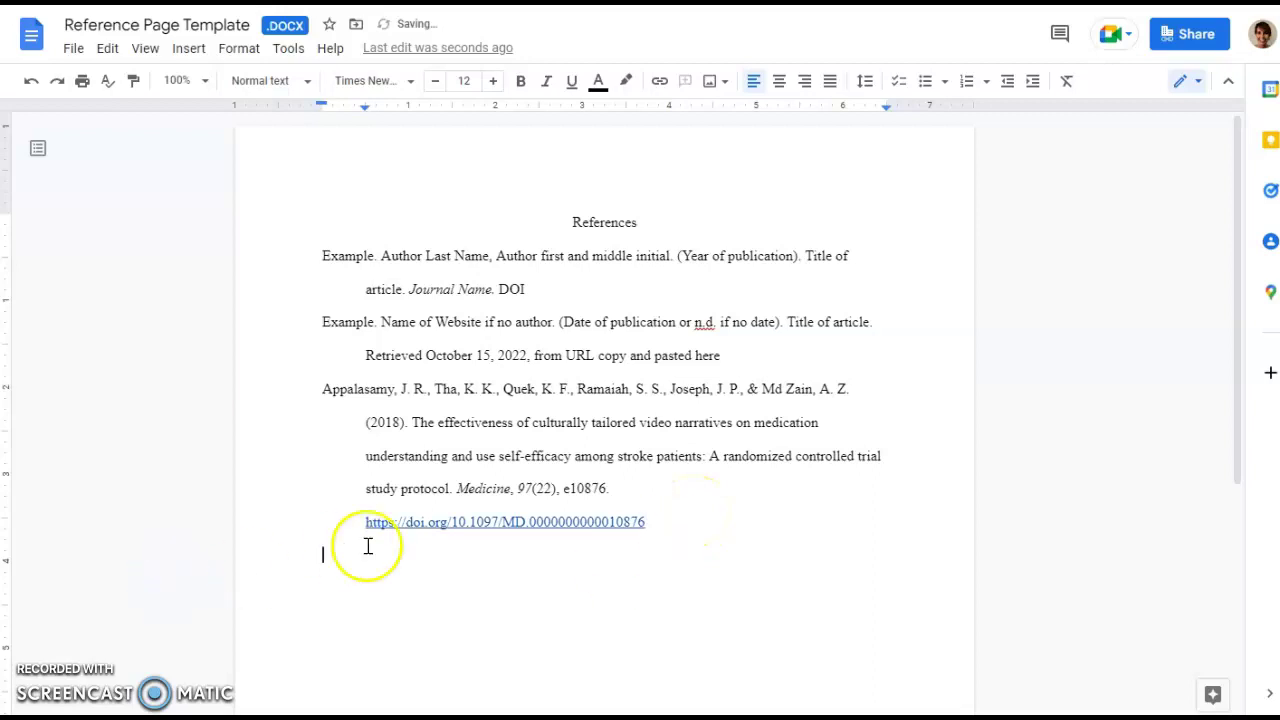
right_click(323, 558)
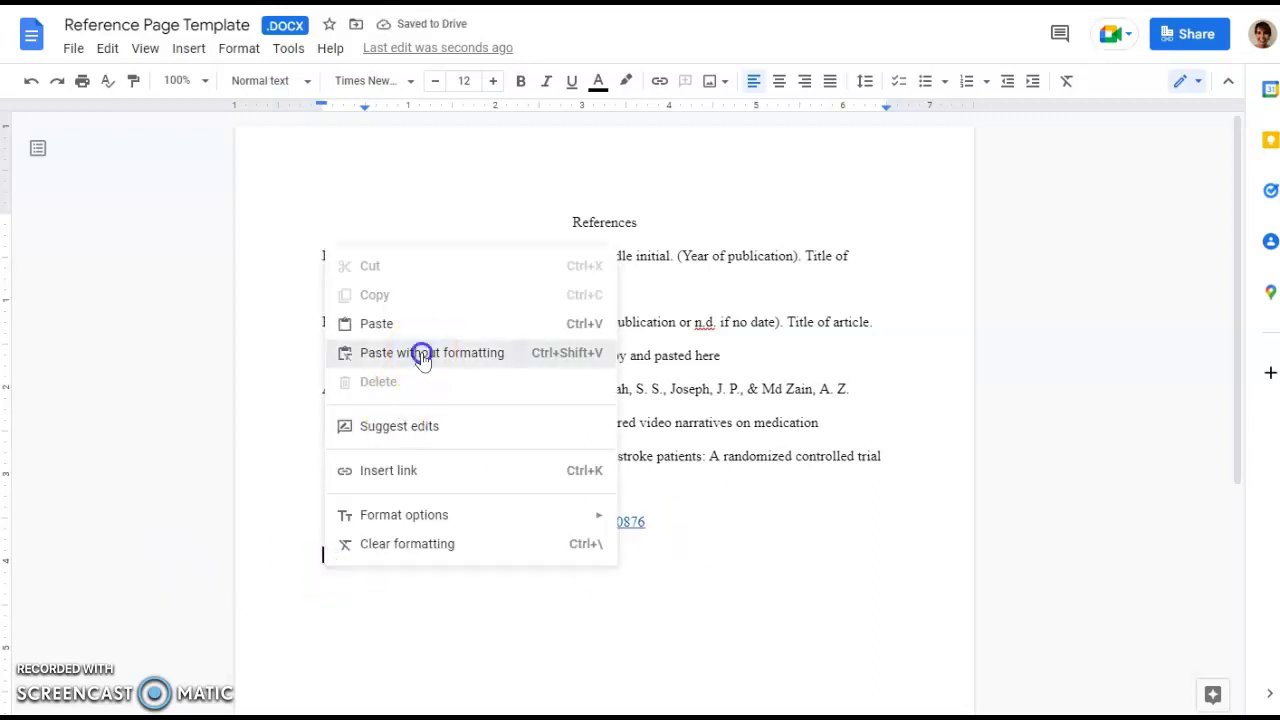
left_click(423, 354)
left_click(799, 521)
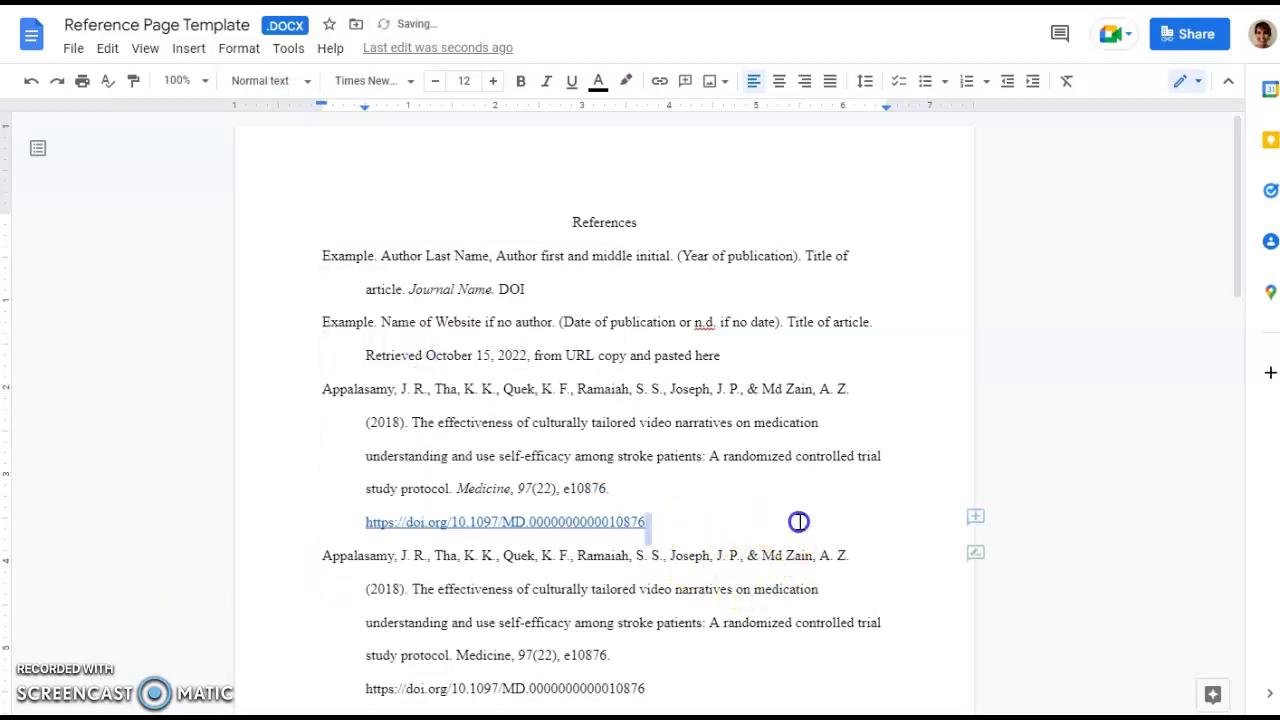
scroll(815, 514, "down", 1)
left_click(751, 626)
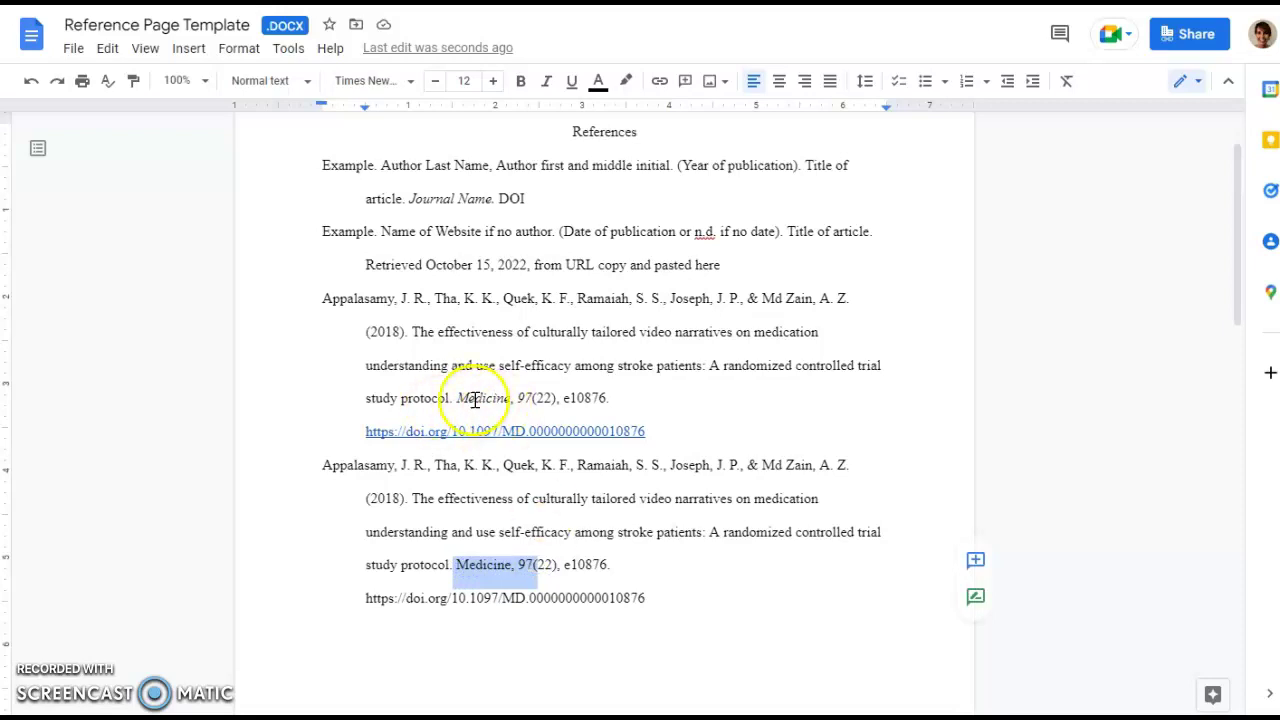
Delete the duplicate Appalasamy reference and make its DOI URL unlinked plain text
left_click(701, 591)
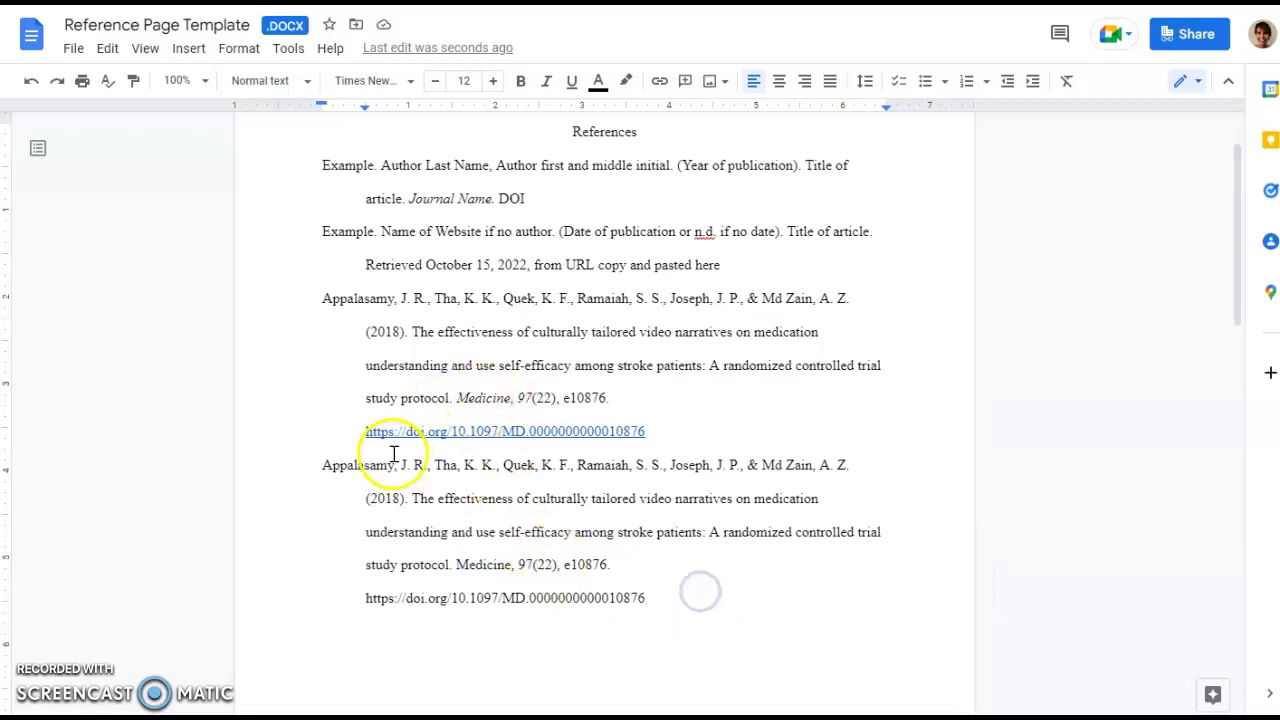
left_click_drag(686, 600, 301, 467)
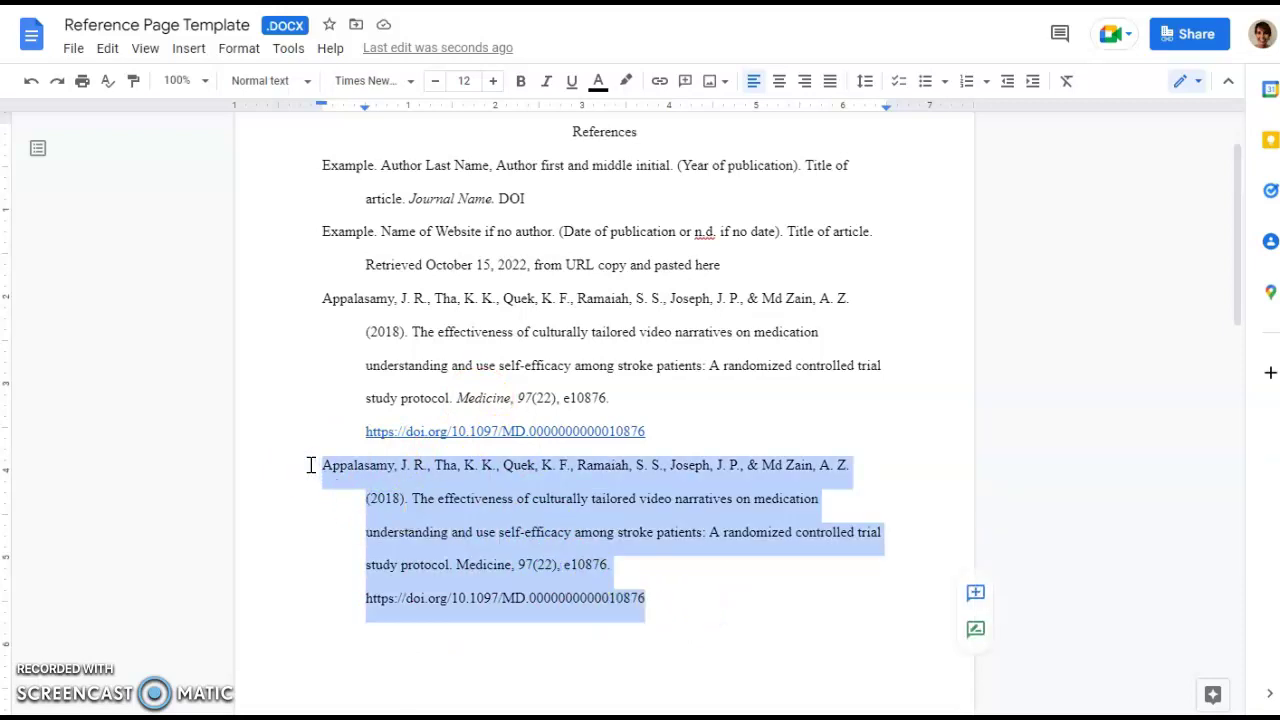
key("Delete")
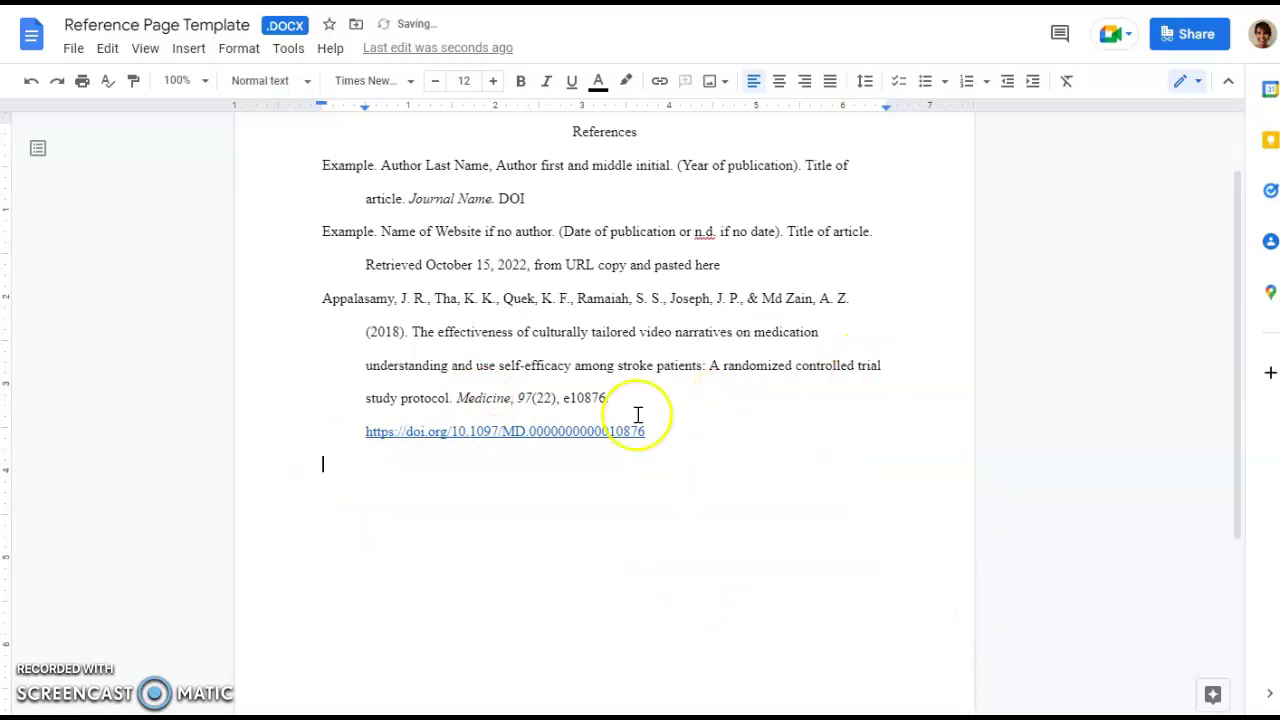
right_click(508, 428)
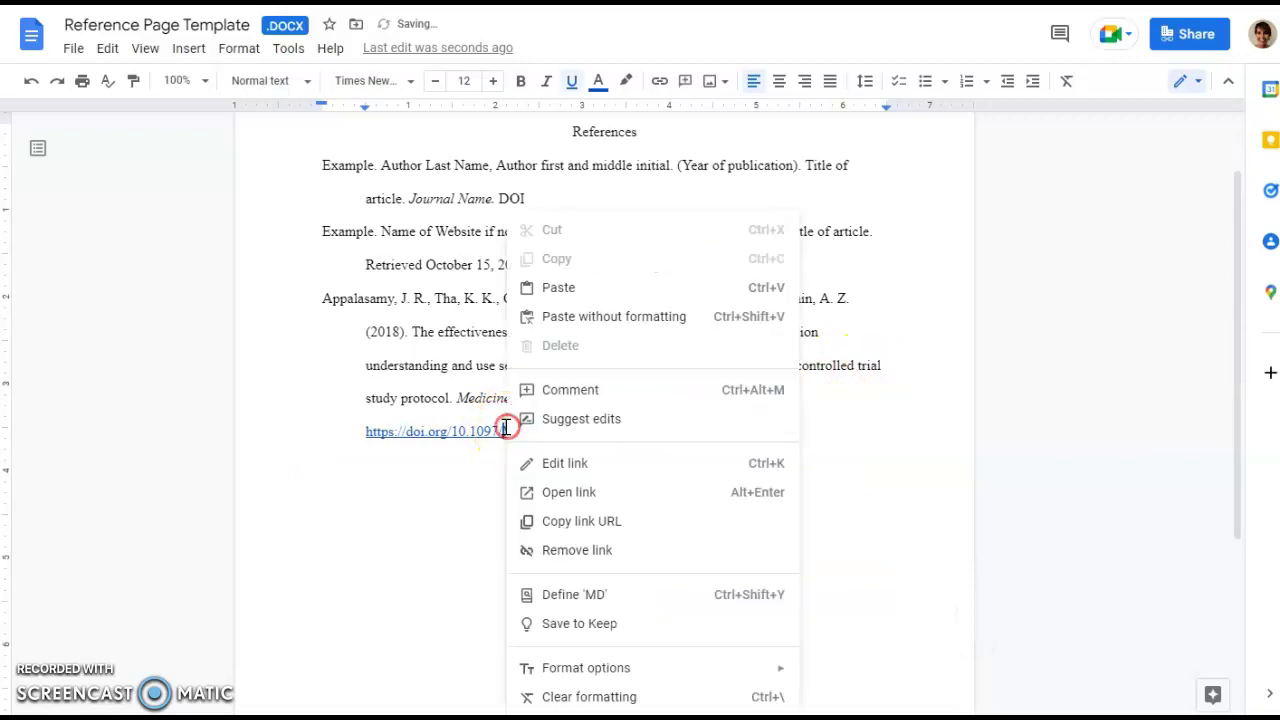
left_click(635, 552)
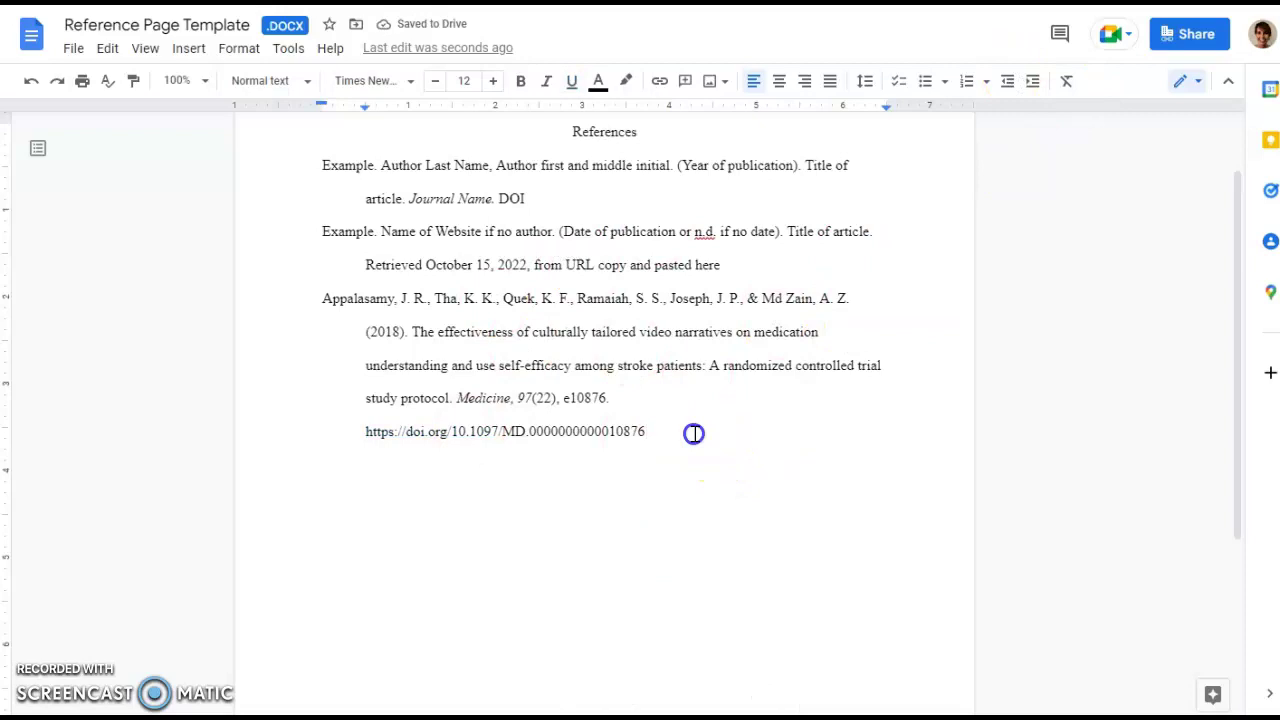
left_click_drag(694, 433, 274, 312)
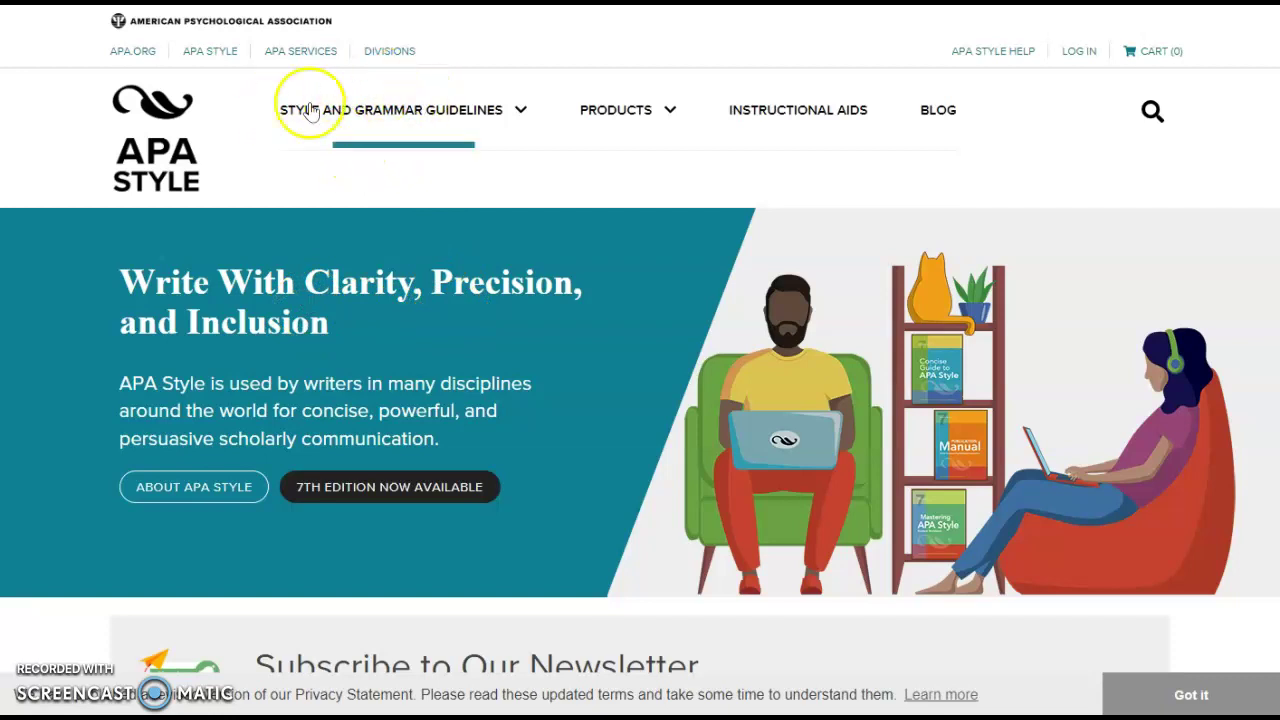
Find APA Style's Textual Works Journal Article References and its sample journal article with DOI
scroll(473, 188, "down", 5)
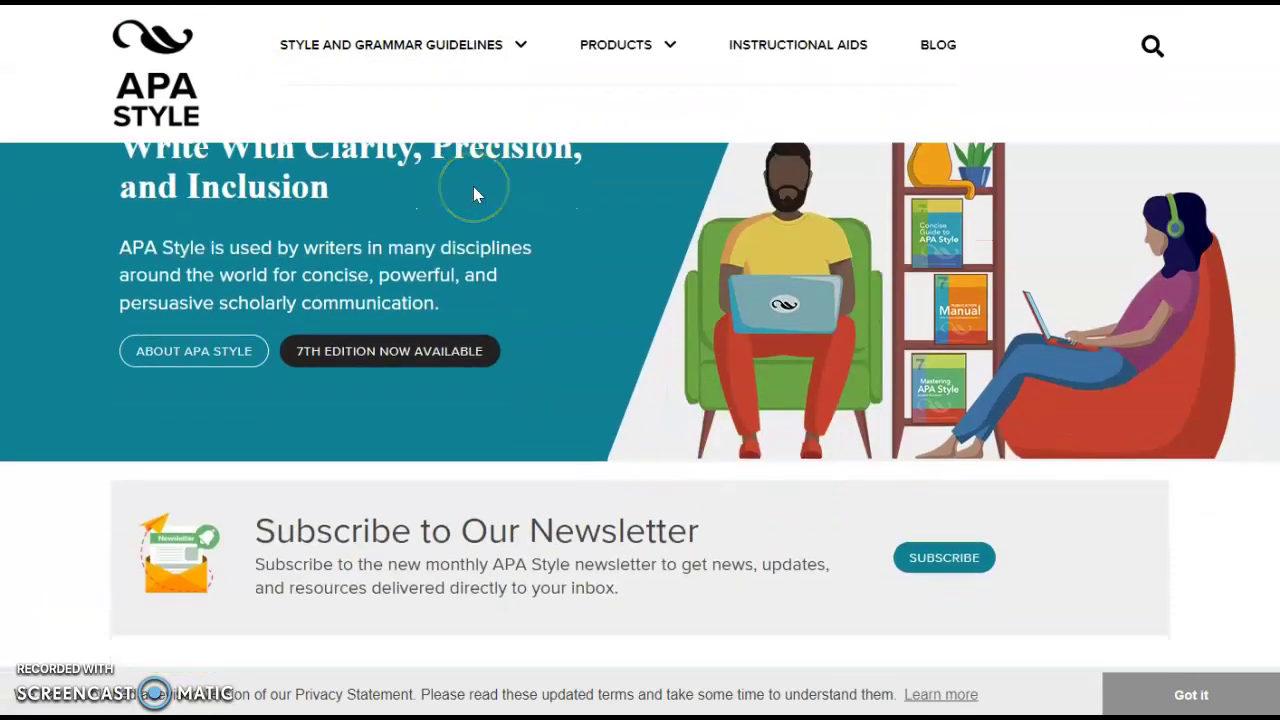
scroll(475, 190, "down", 5)
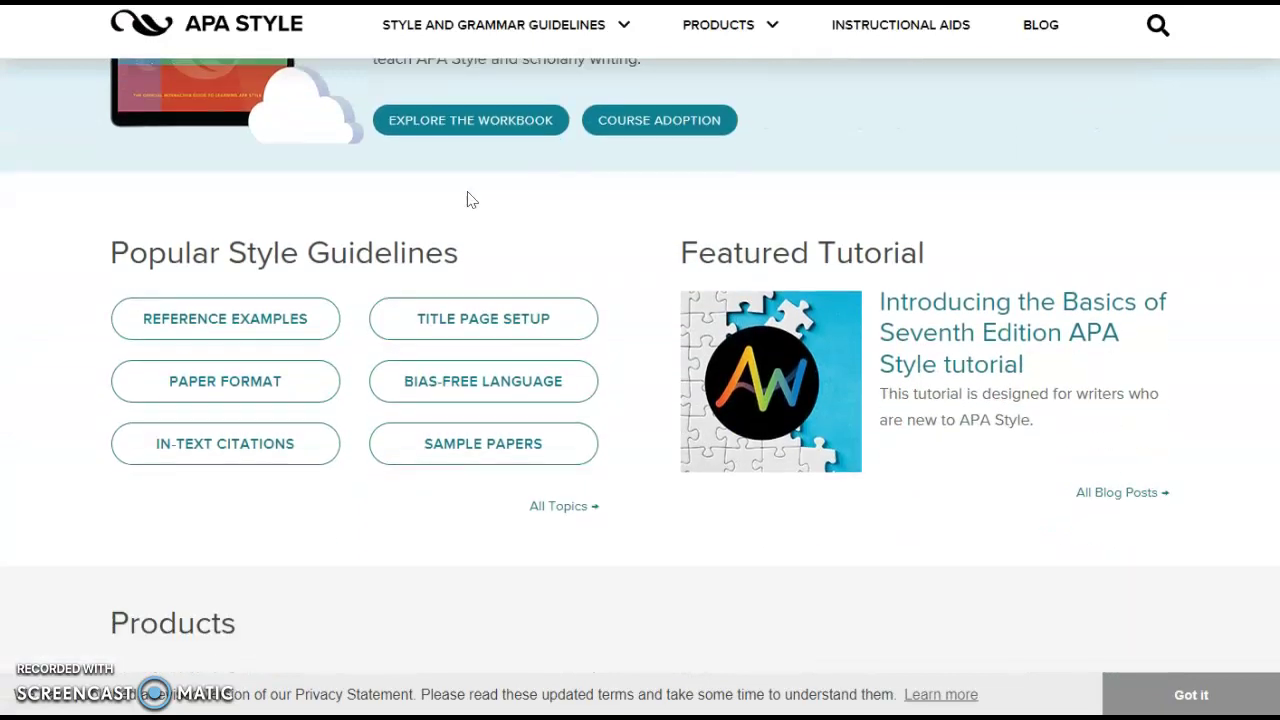
left_click(233, 320)
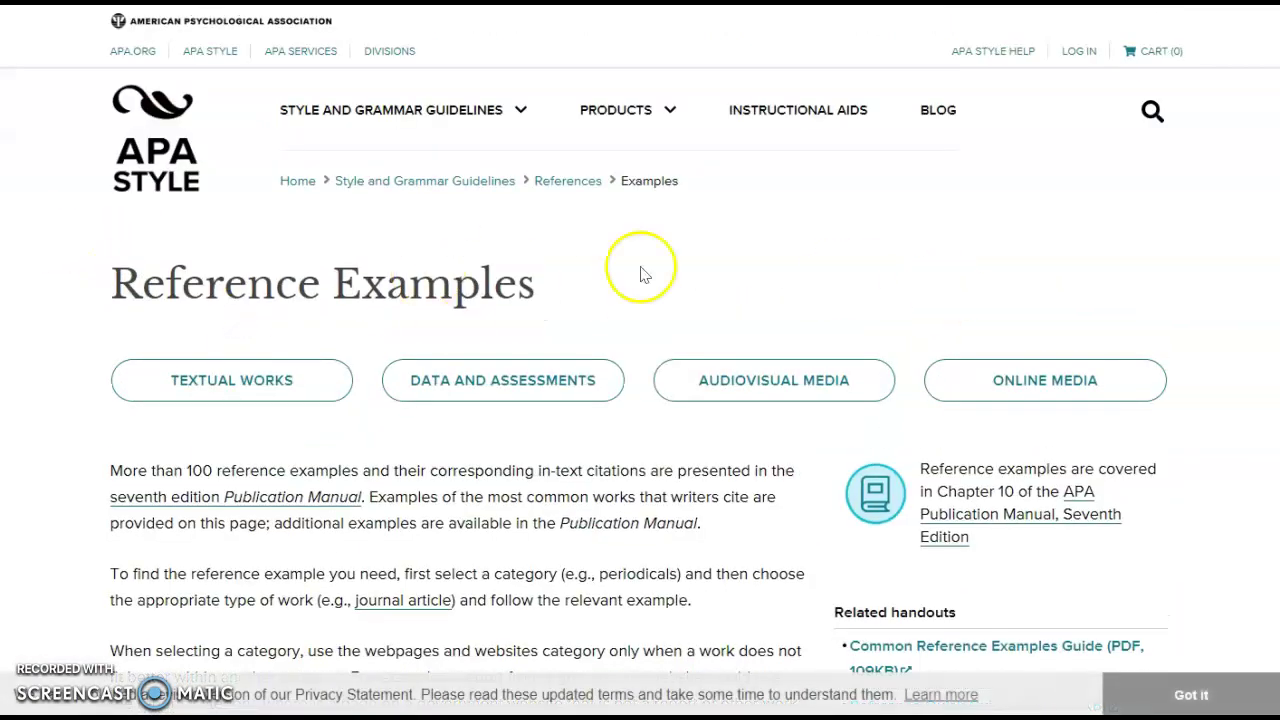
left_click(1066, 394)
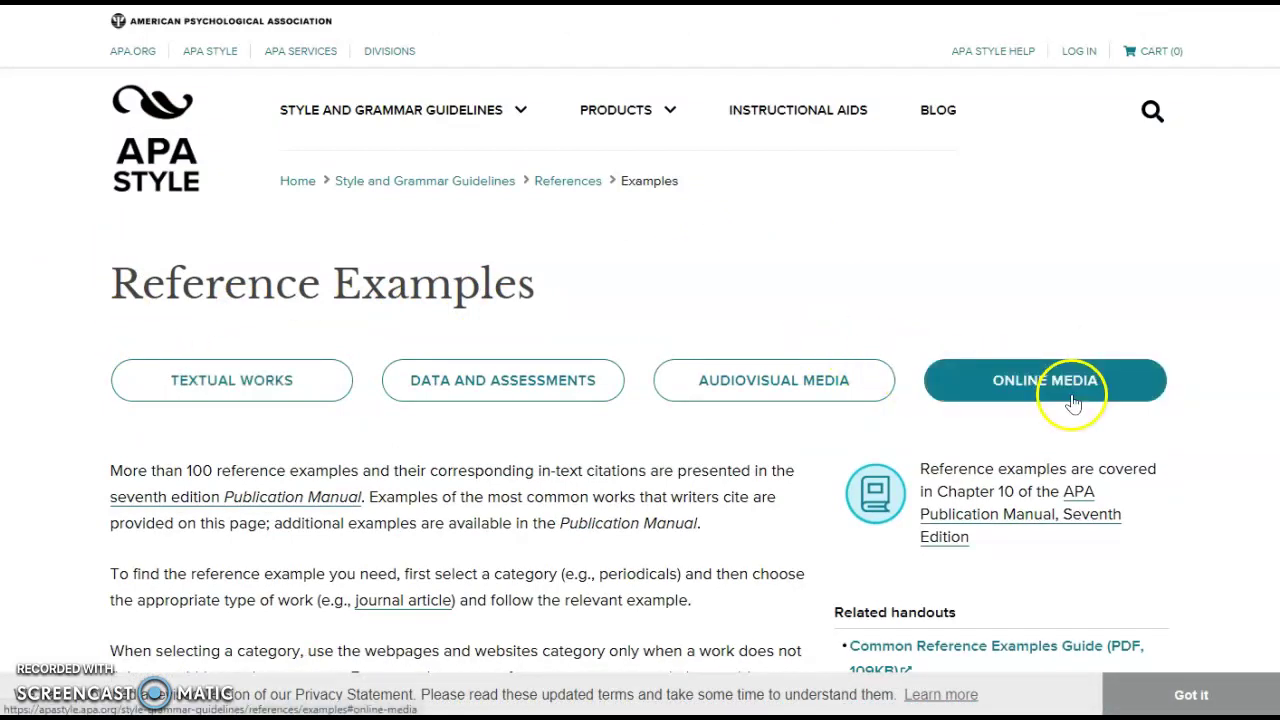
left_click(260, 385)
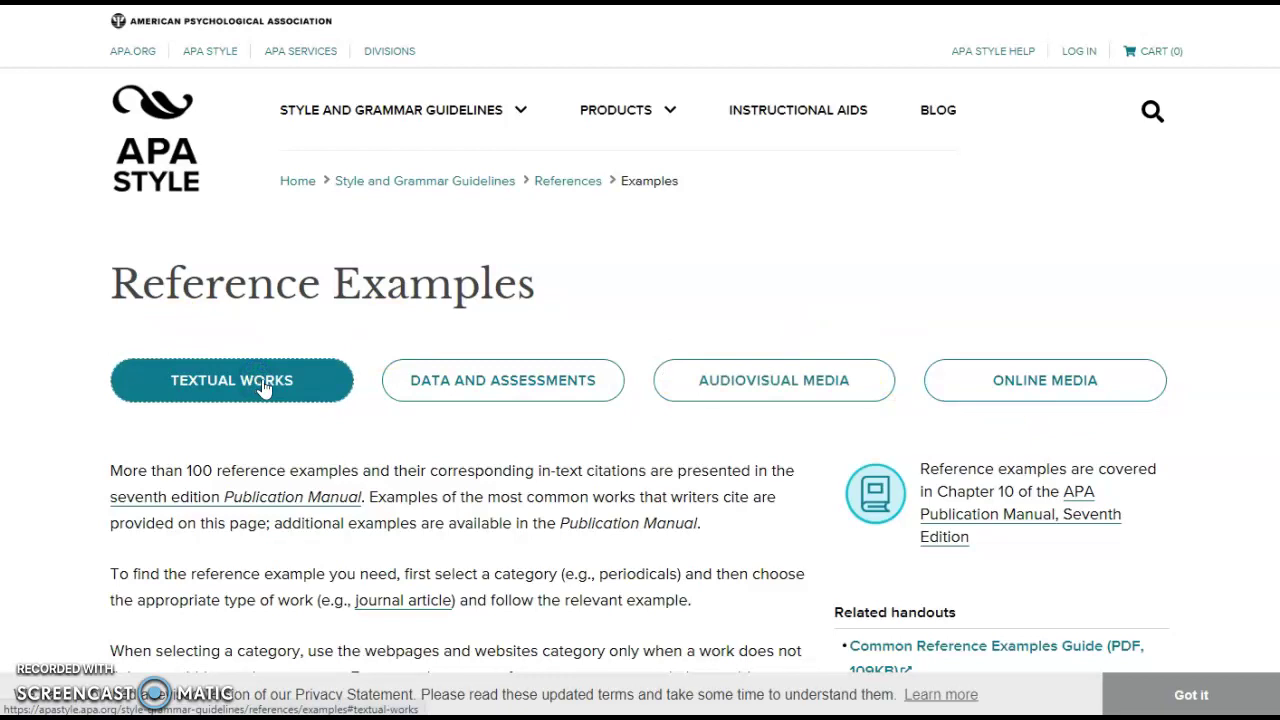
left_click(228, 388)
left_click(252, 387)
left_click(279, 356)
left_click(258, 386)
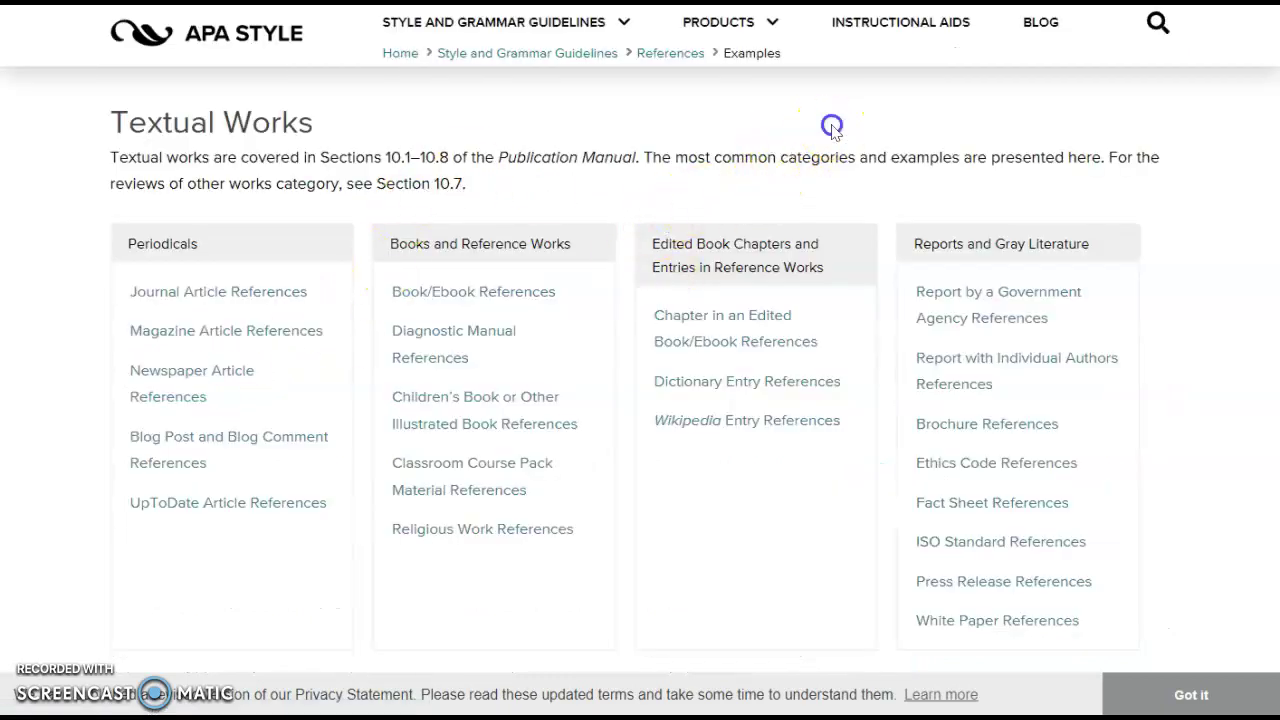
left_click(203, 293)
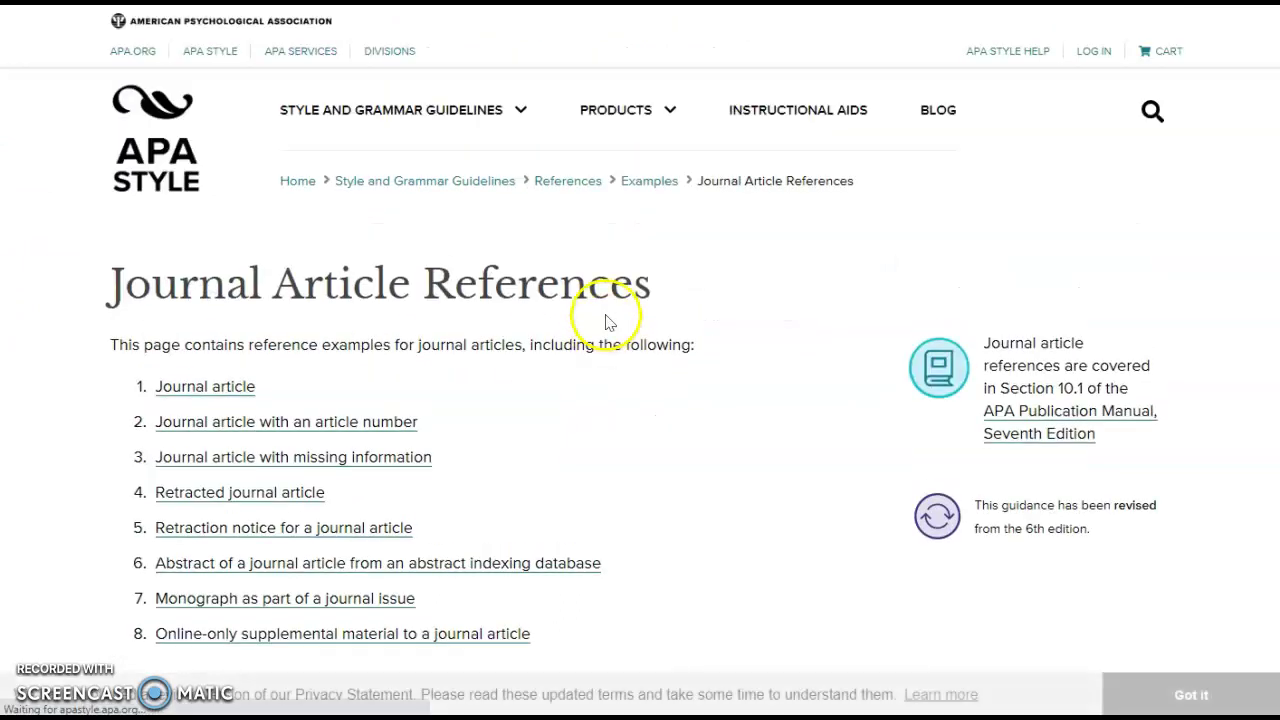
left_click(205, 294)
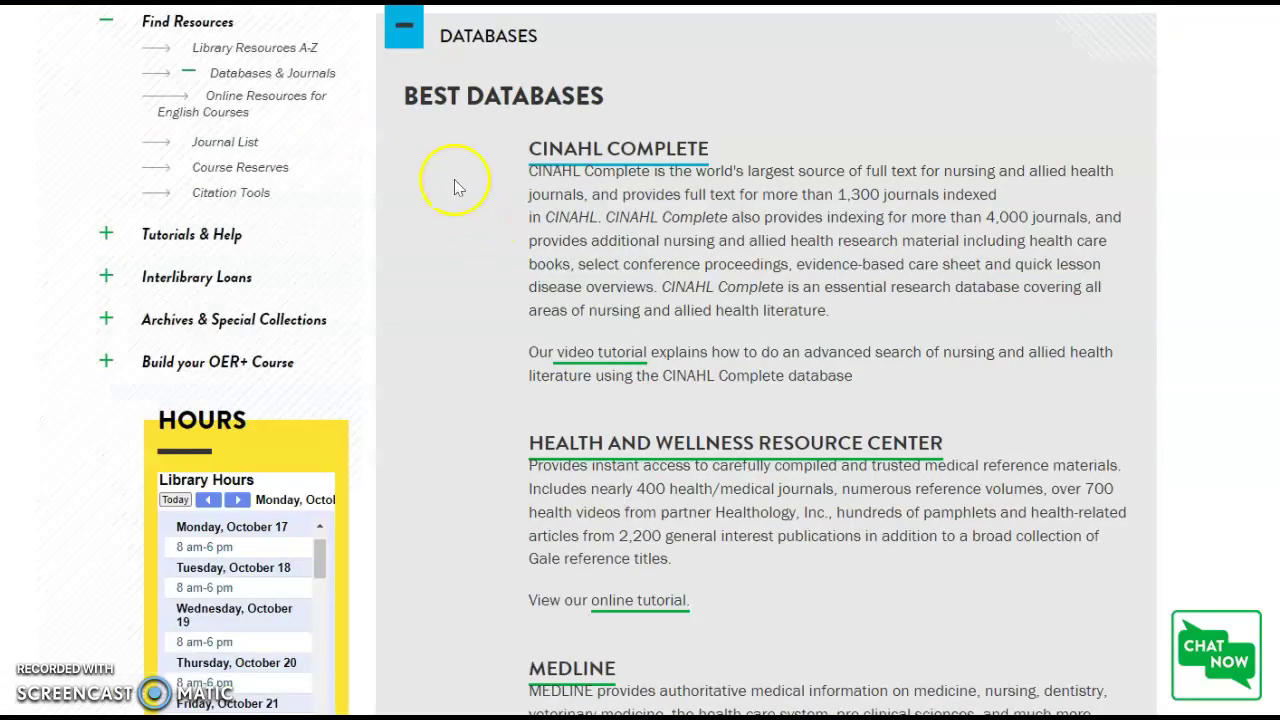
Collapse Databases and launch the MyBib Citation Generator from the Citation Tools section
left_click(403, 37)
scroll(680, 223, "up", 4)
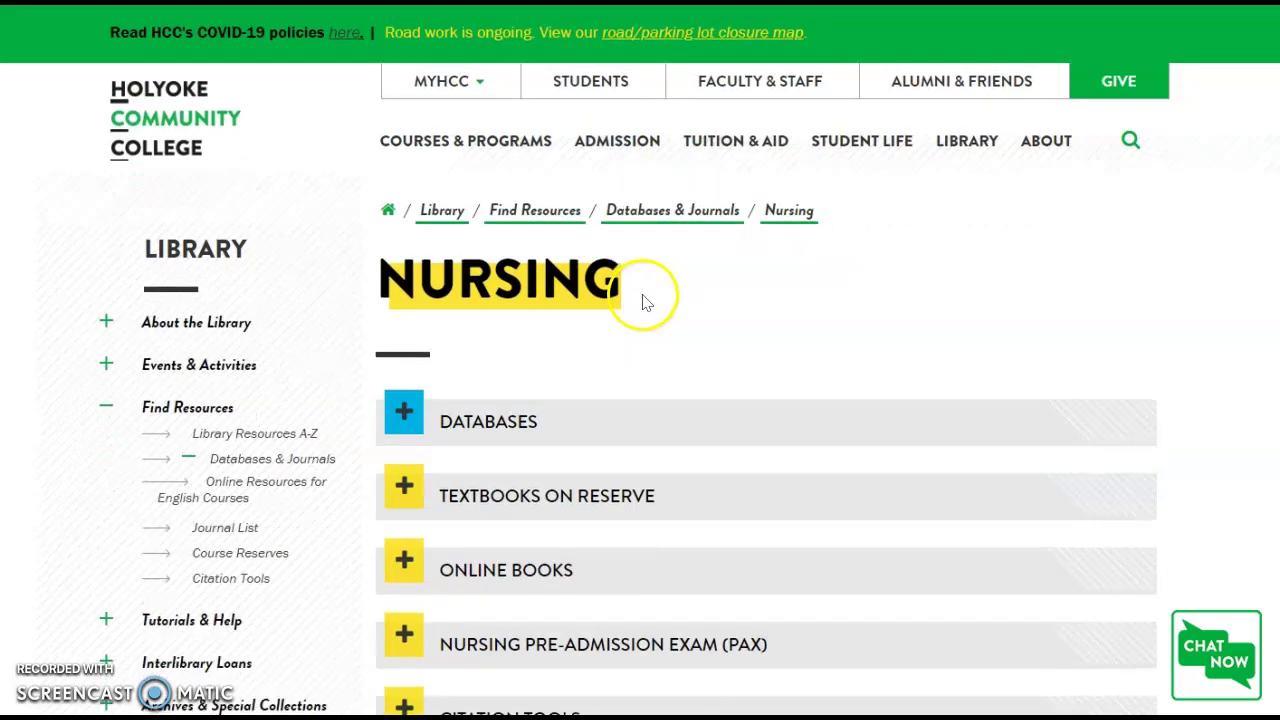
scroll(640, 297, "down", 2)
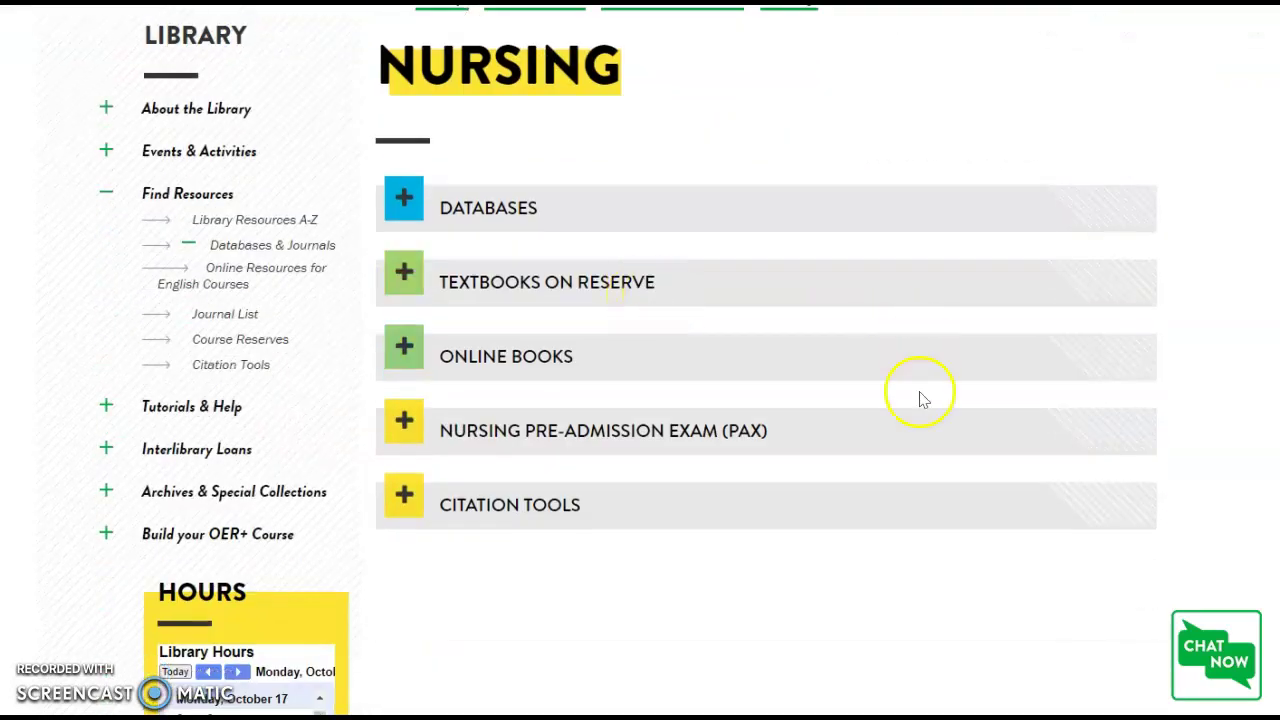
left_click(412, 502)
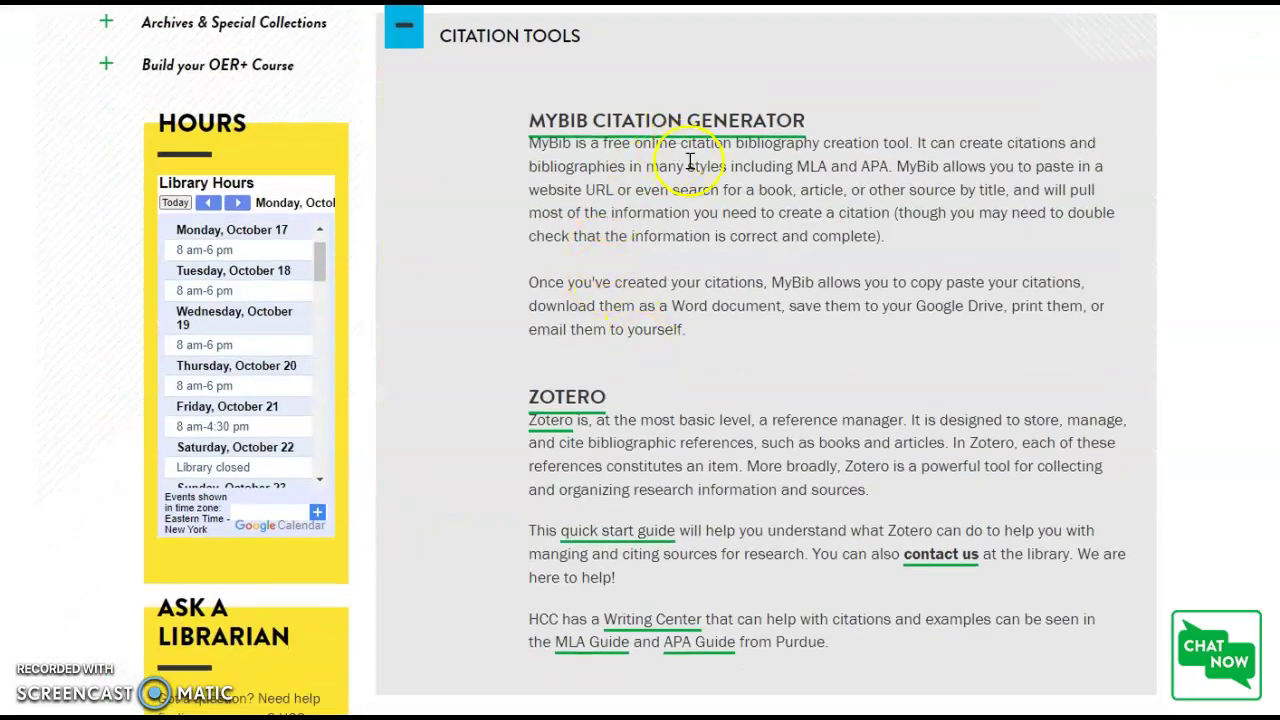
left_click(559, 124)
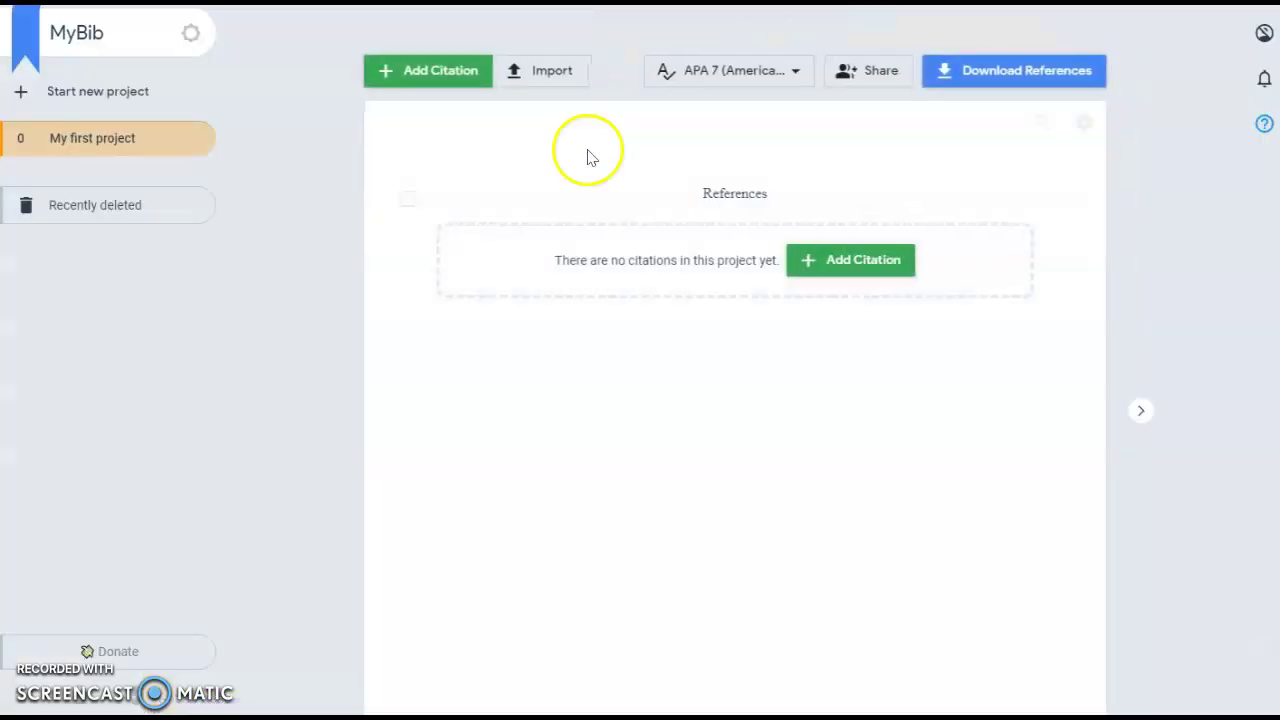
Save APA 7 as the MyBib project's citation style and start a new citation
left_click(778, 75)
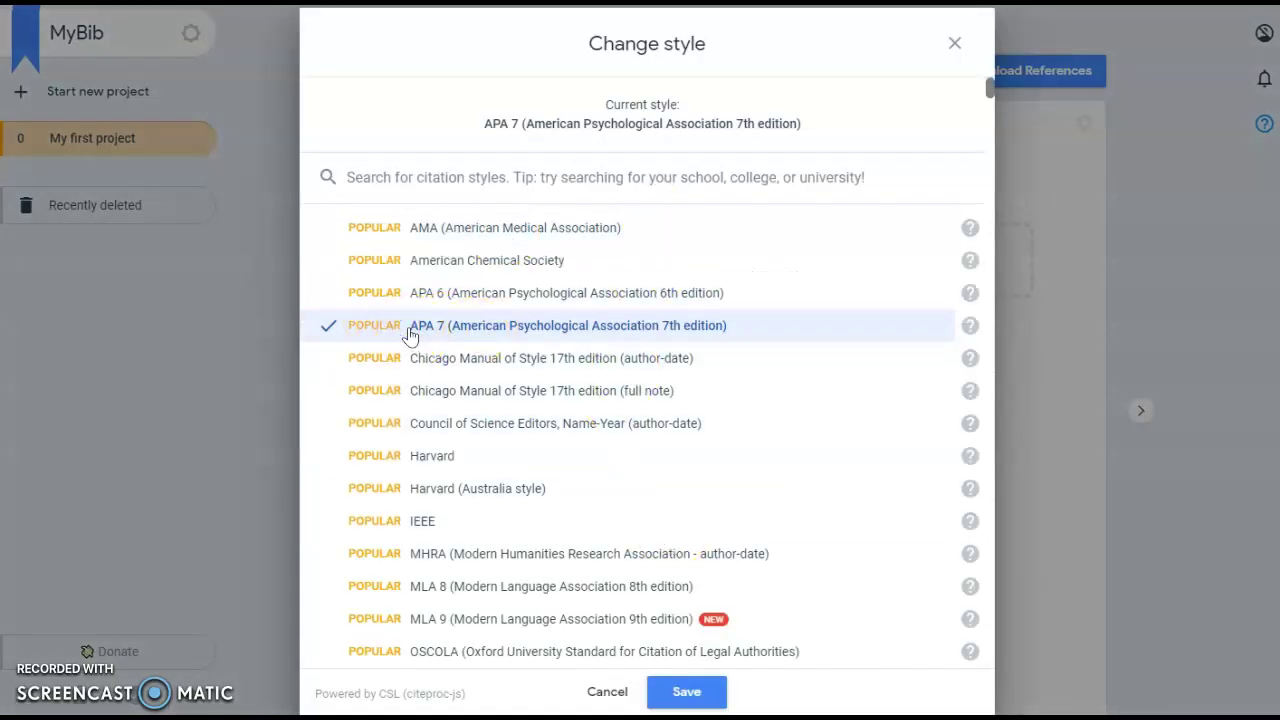
left_click(700, 691)
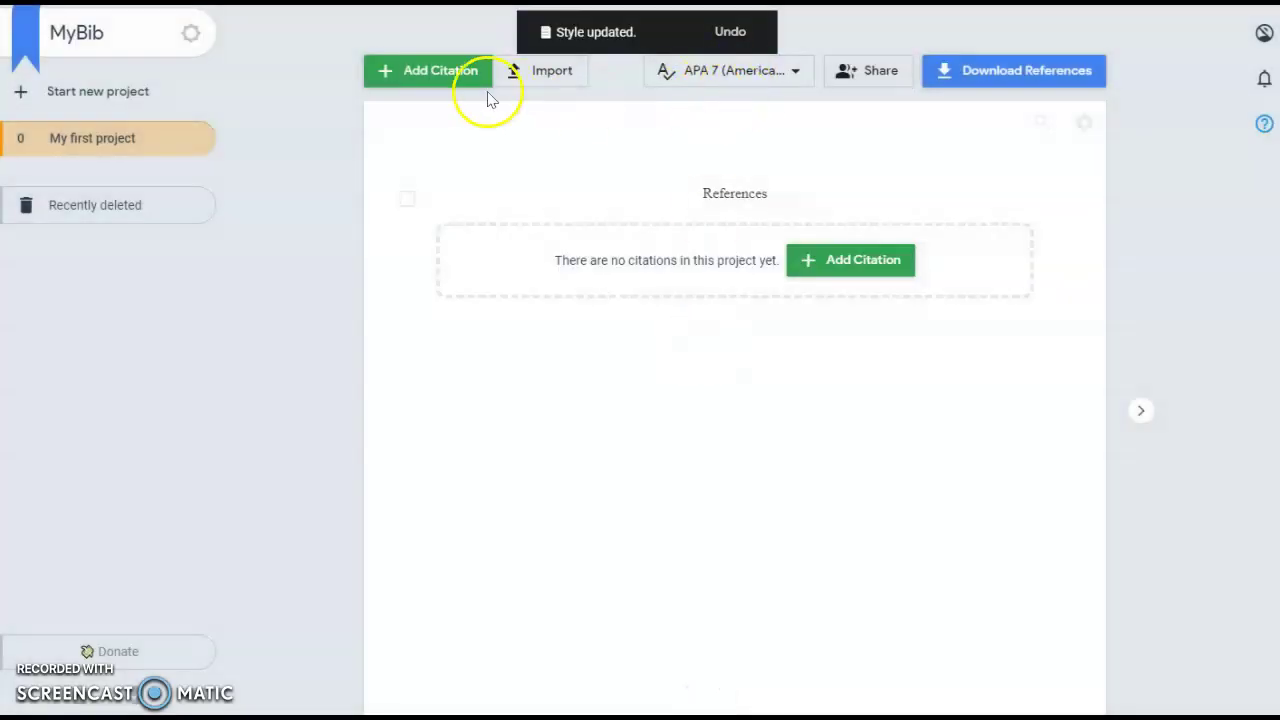
left_click(866, 262)
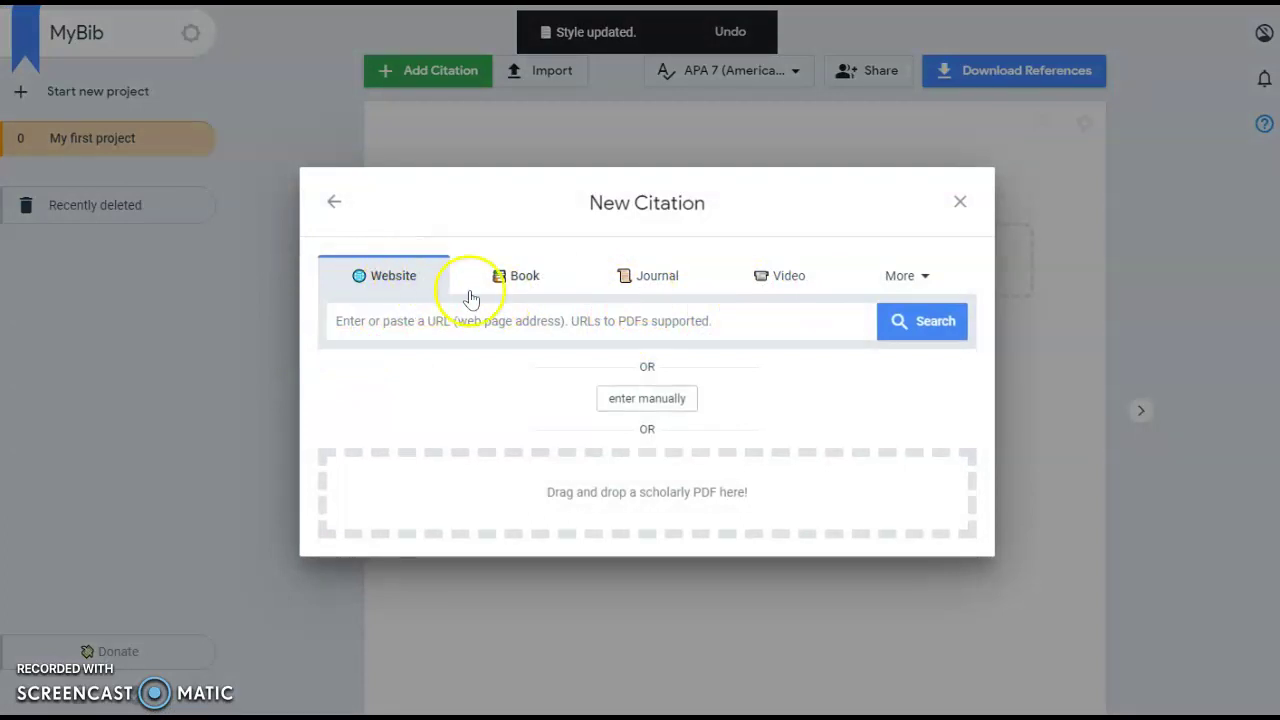
Create the CDC Isolation website citation from its pasted URL and copy its bibliography entry
key("ctrl+Tab")
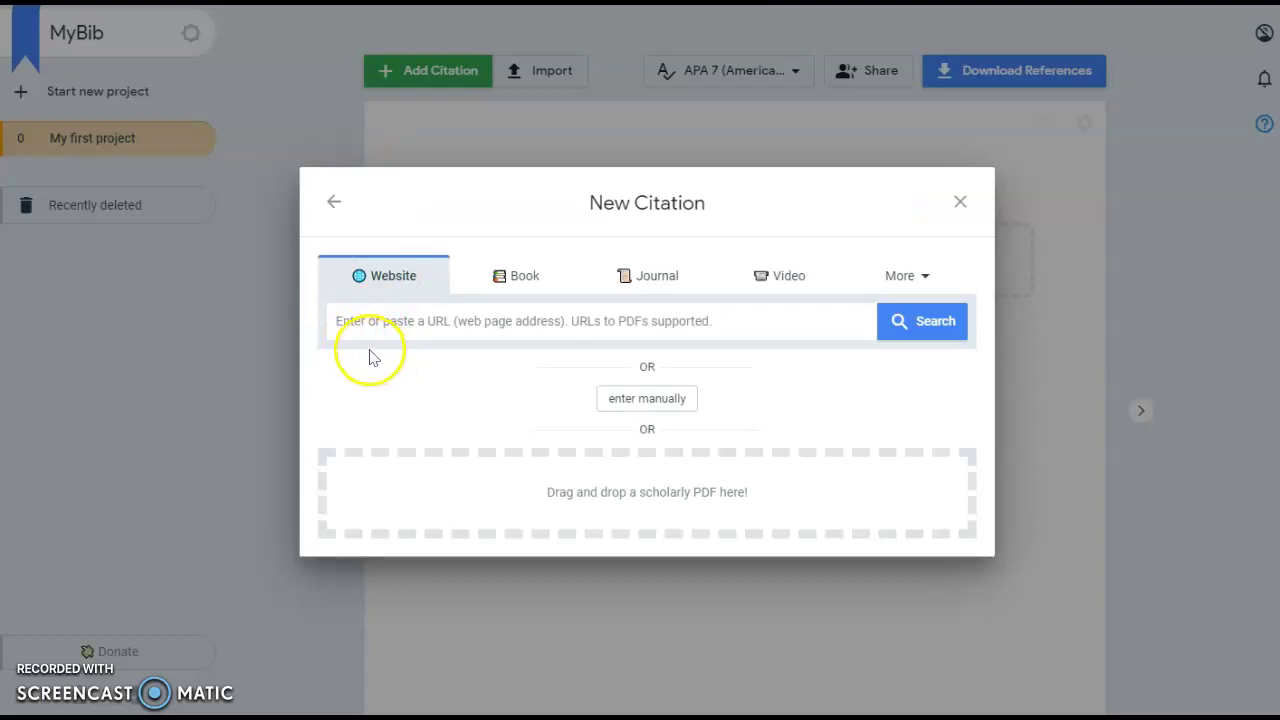
left_click(348, 322)
type("https://www.cdc.gov/coronavirus/2019-ncov/your-health/isolation.html?s_cid=11759:cdc%20covid%20guidelines:sem.ga:p:RG:GM:gen:PTN:FY22")
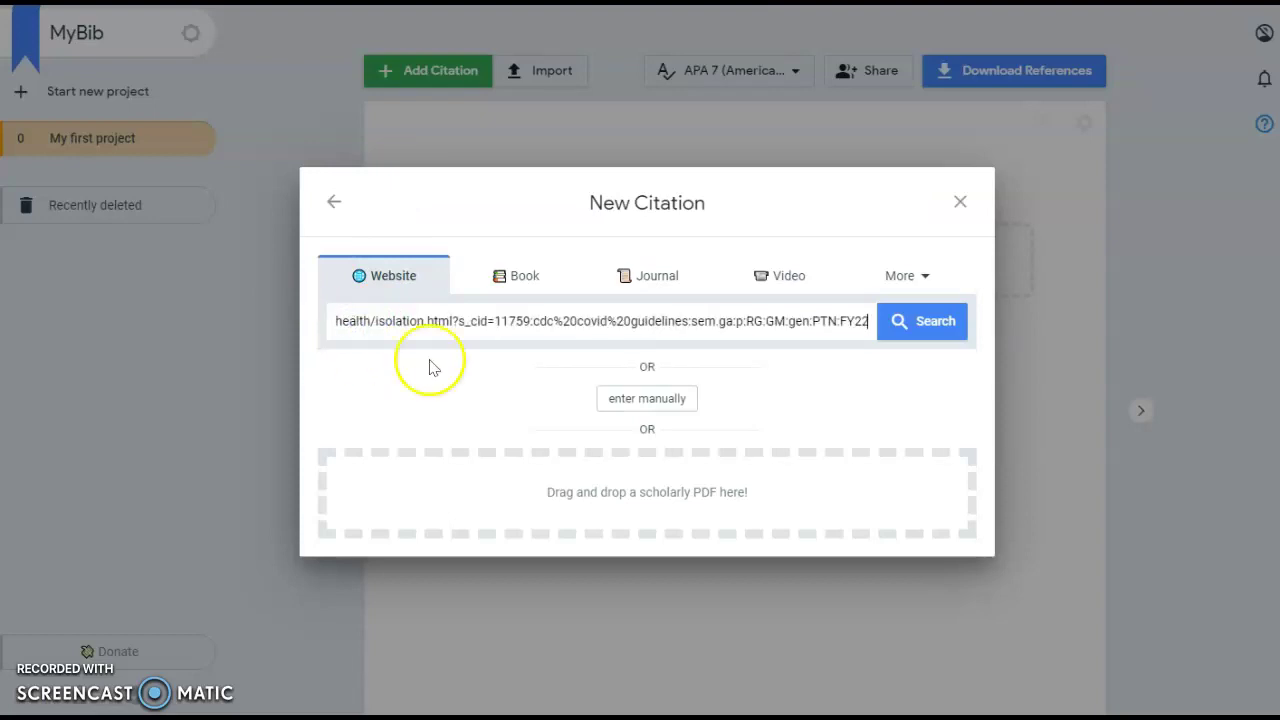
left_click(913, 325)
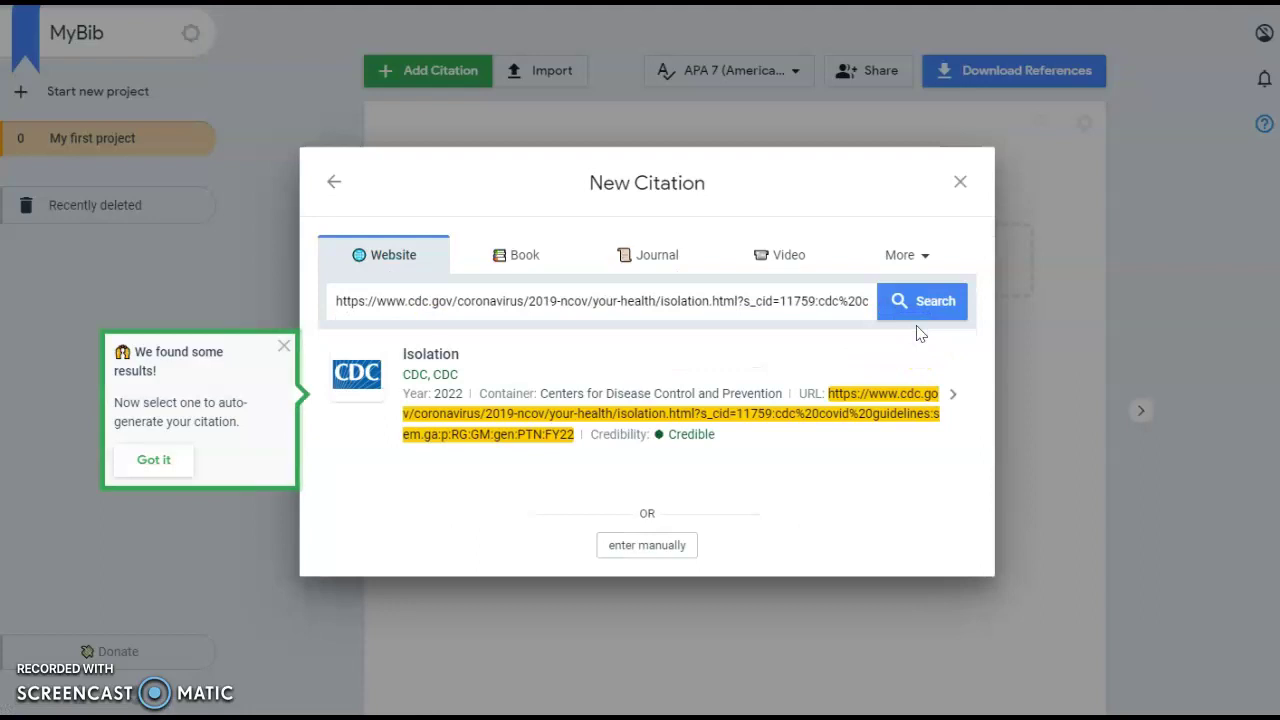
left_click(952, 420)
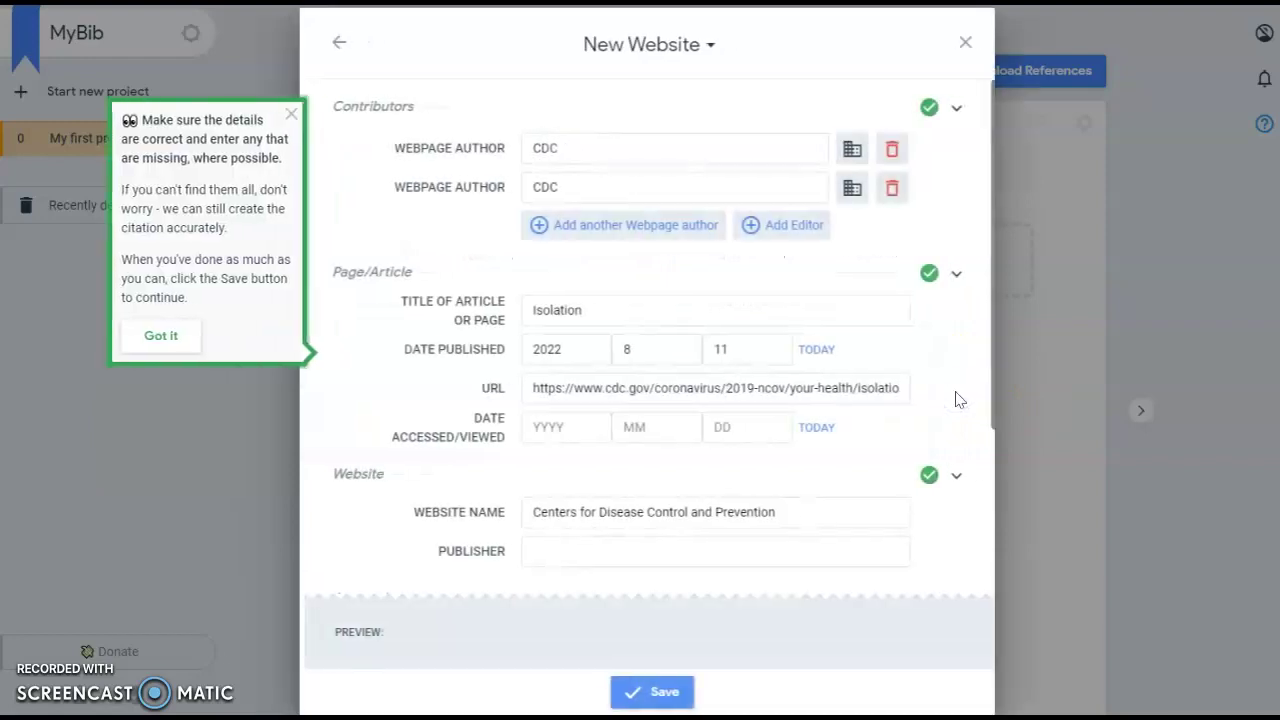
left_click(658, 705)
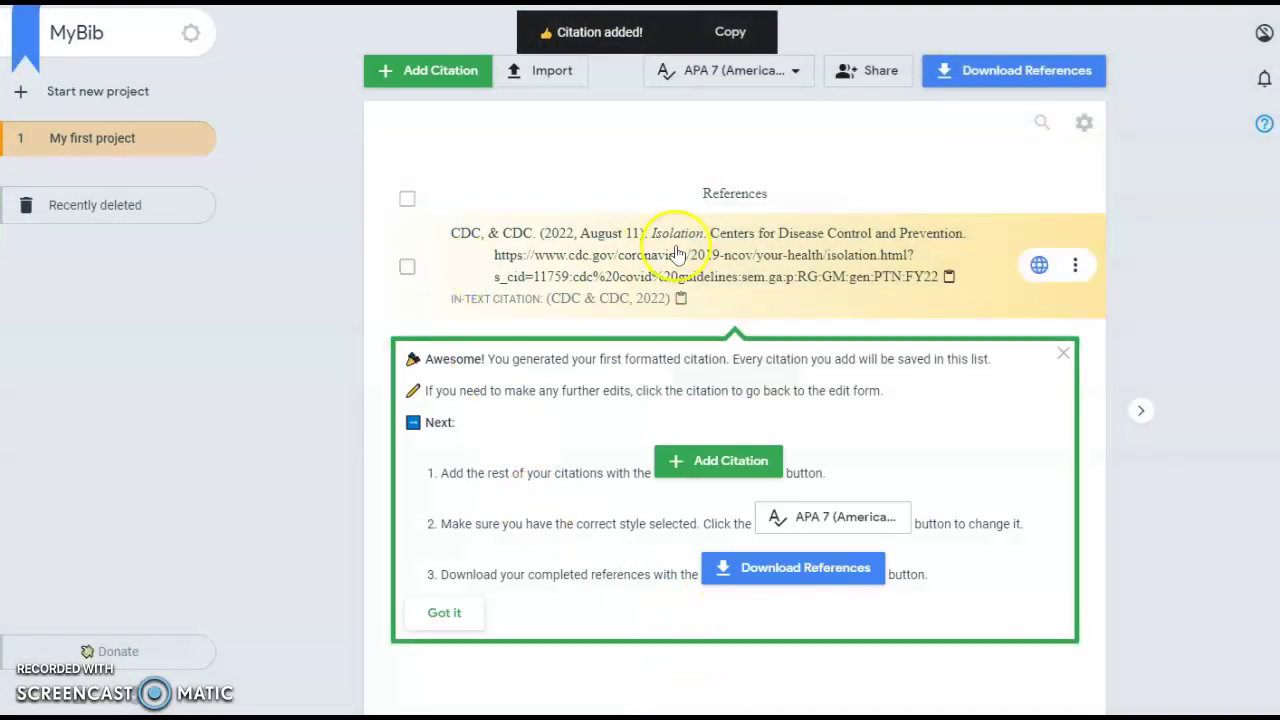
left_click(1075, 265)
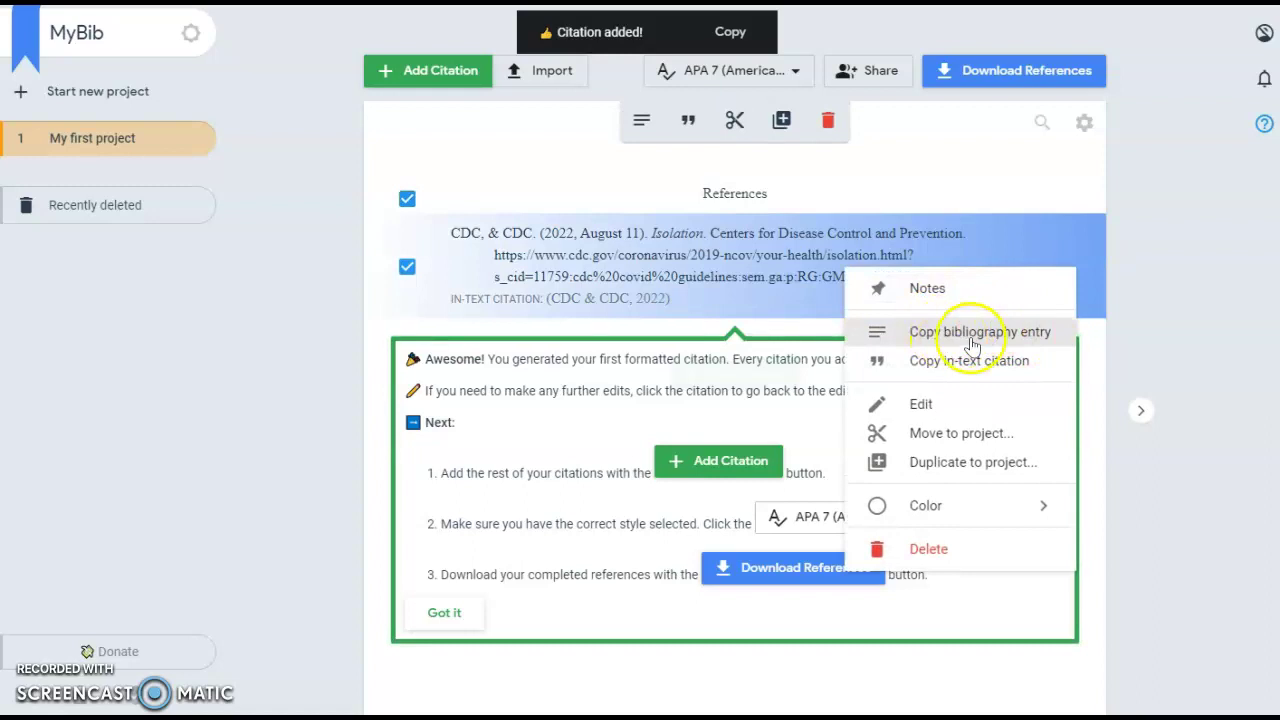
left_click(975, 342)
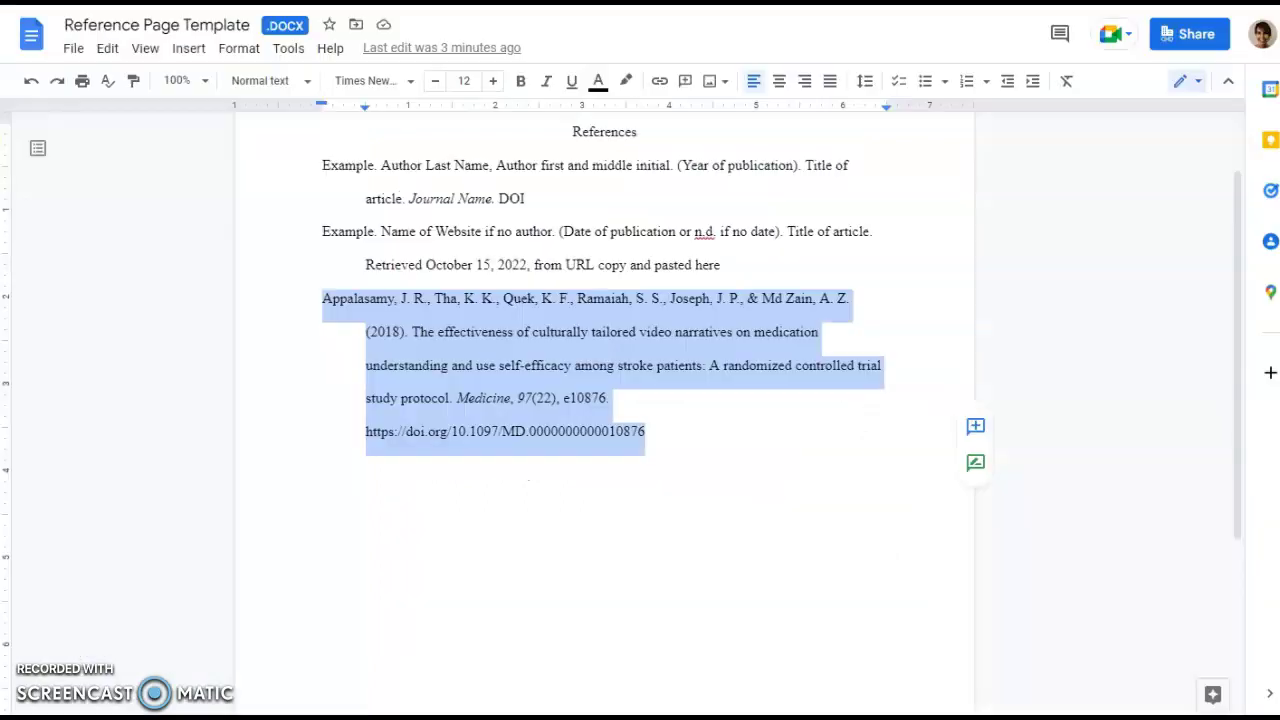
Paste the CDC Isolation citation on a new line below the Appalasamy reference
left_click(681, 429)
key("Return")
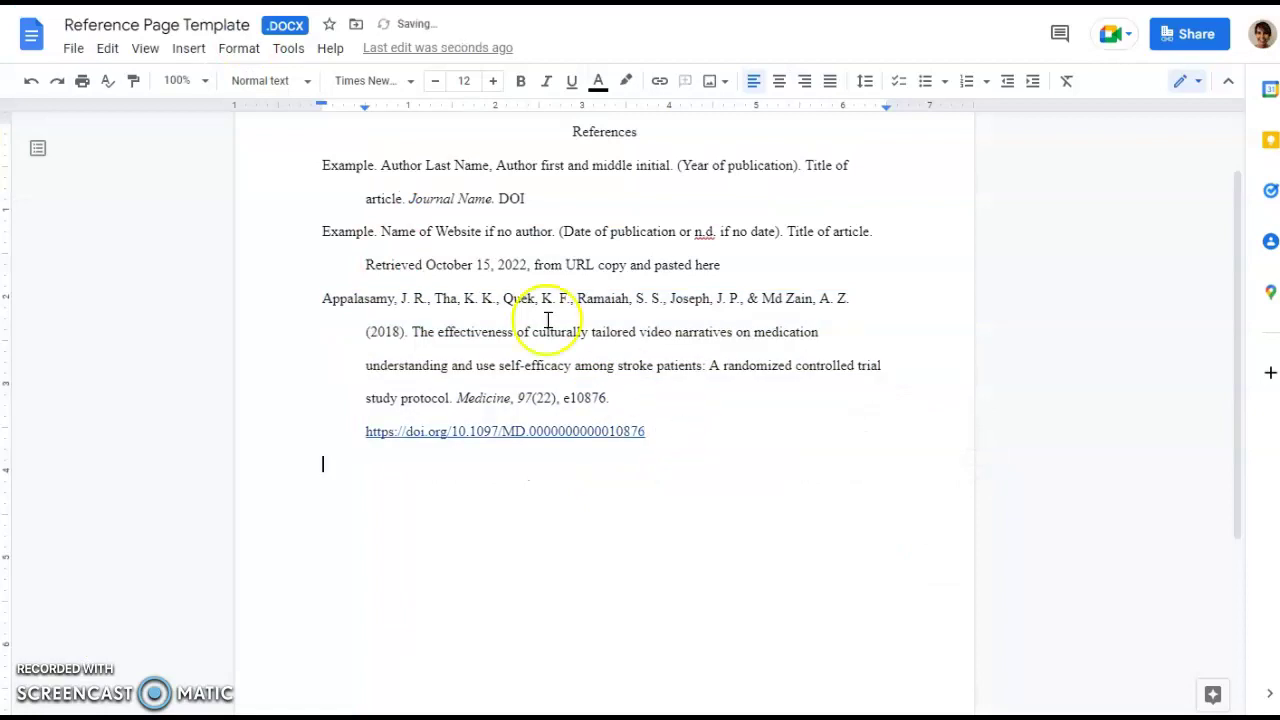
right_click(333, 479)
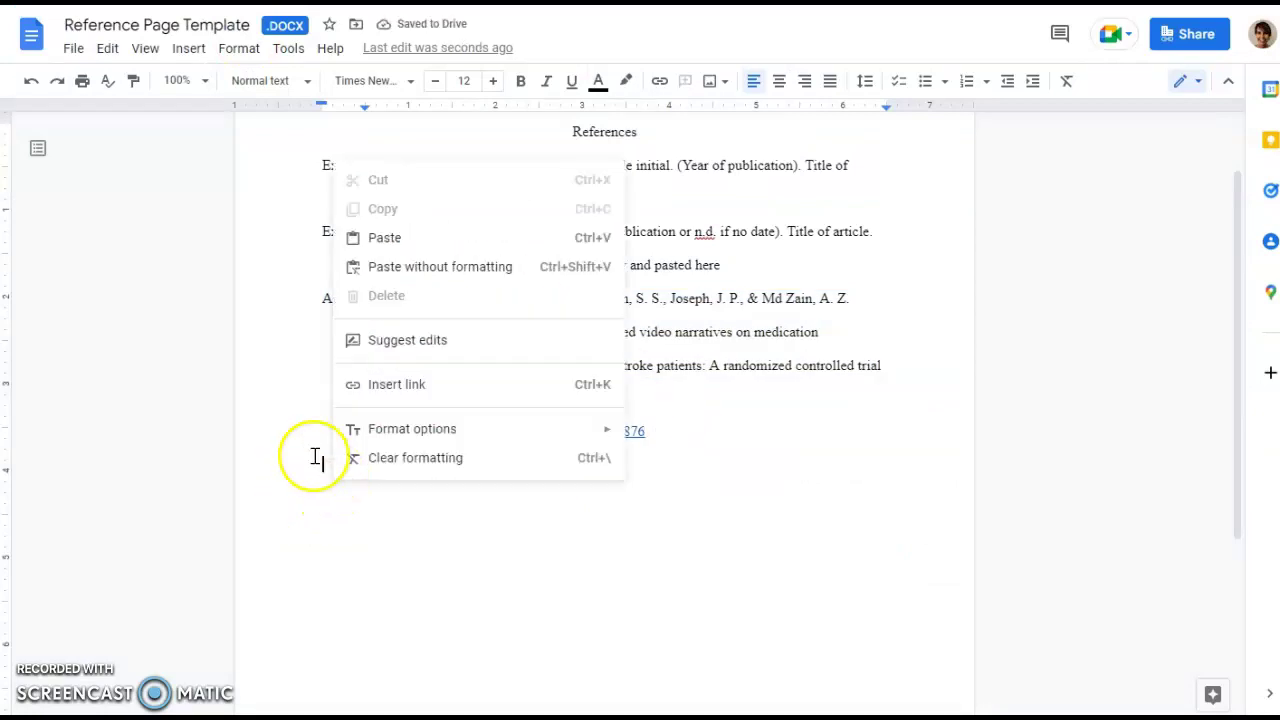
left_click(401, 237)
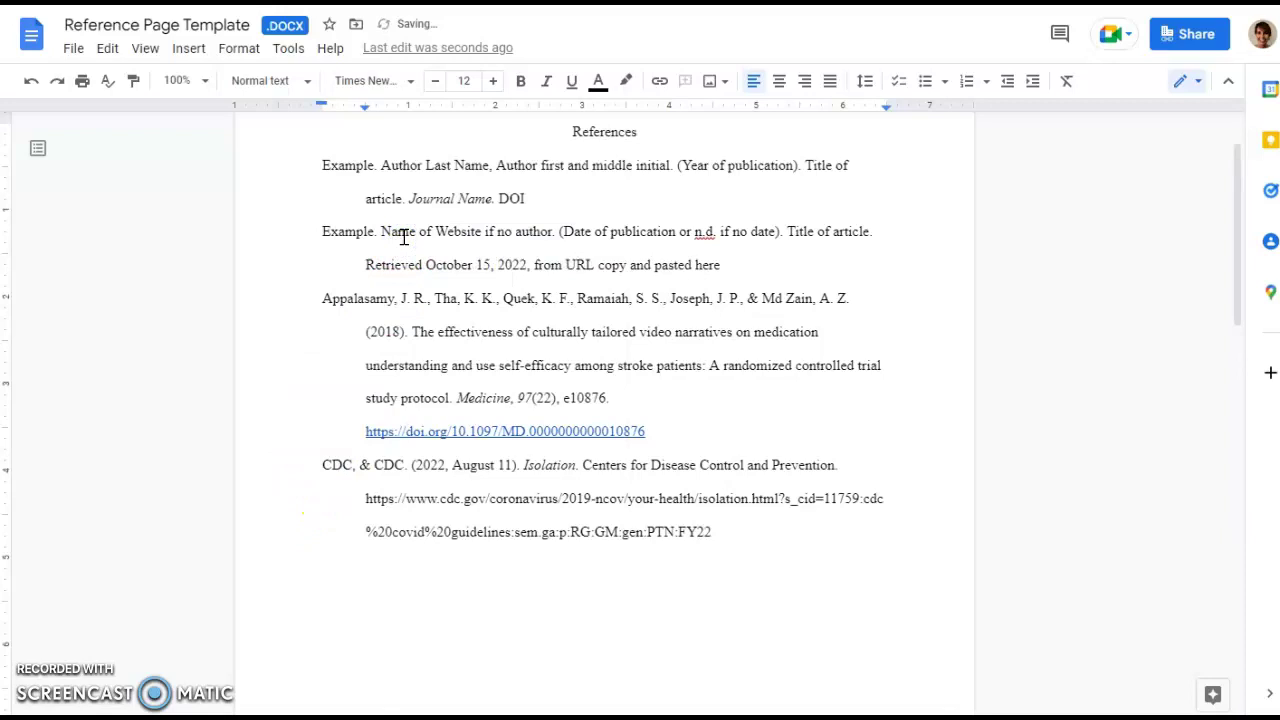
Remove the hyperlink from the stroke study's DOI so it stays as plain text
left_click(567, 432)
right_click(567, 432)
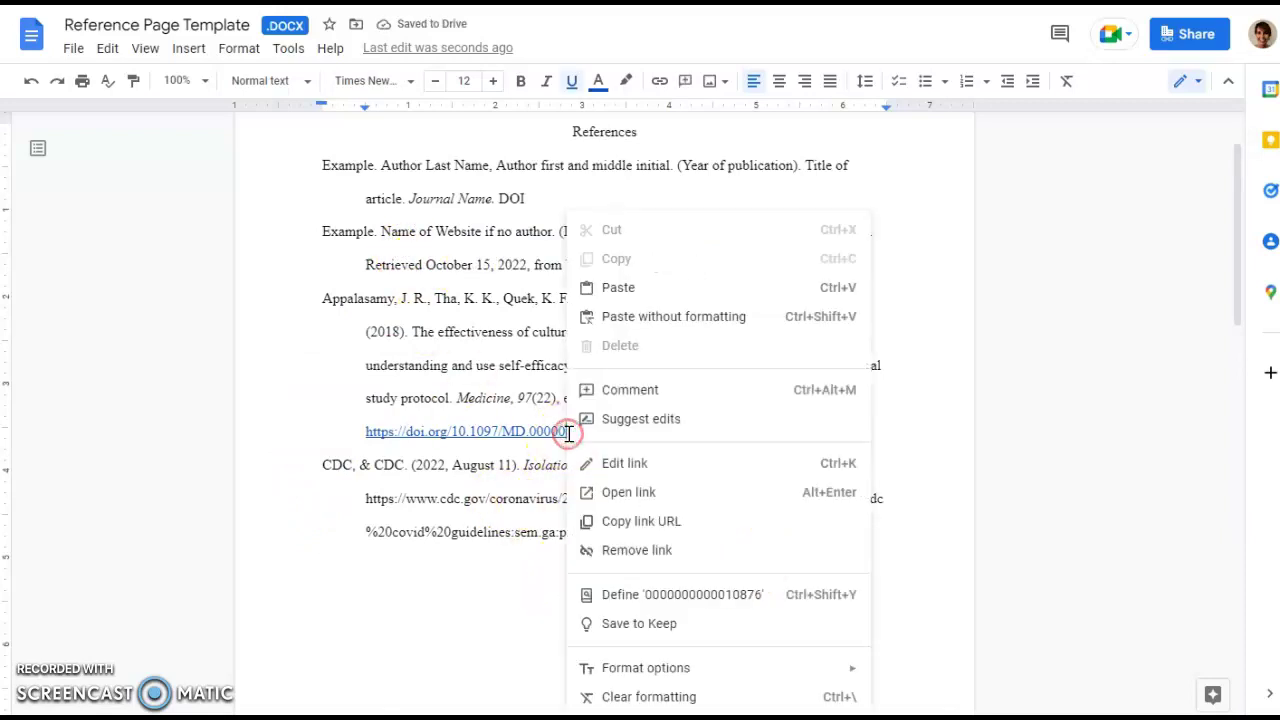
left_click(685, 550)
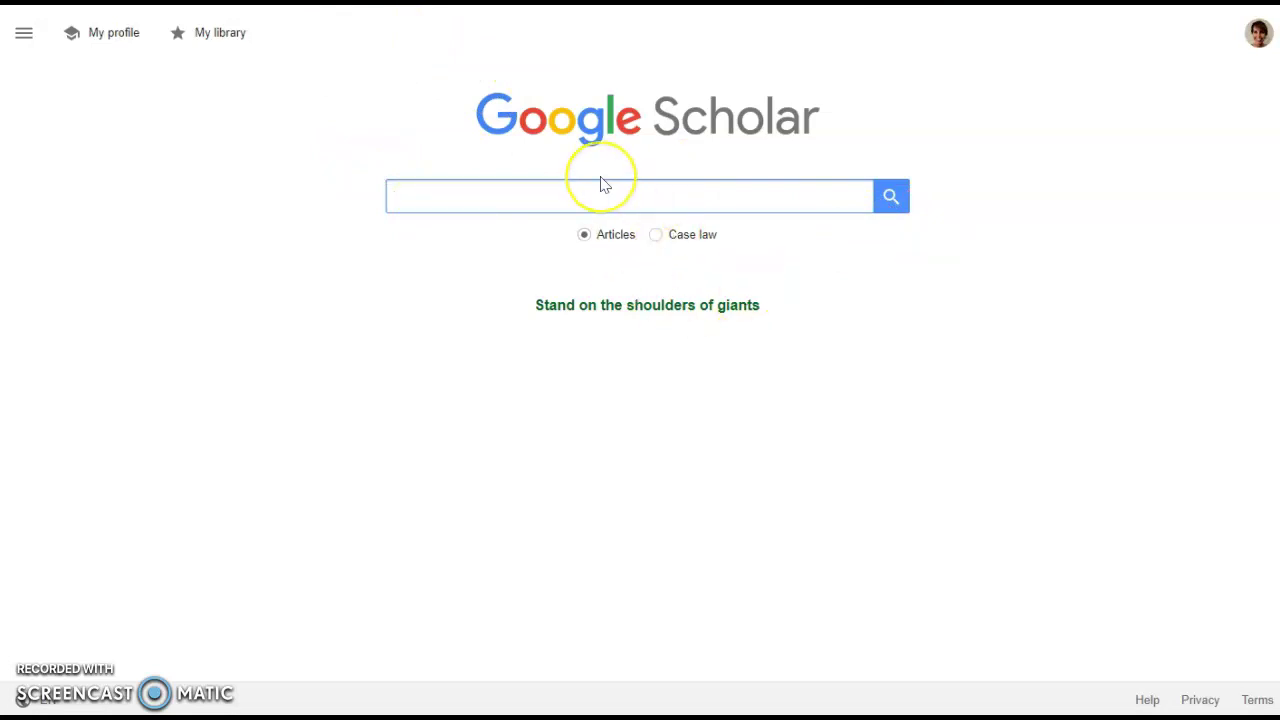
Search Google Scholar for 'heart failure management' since 2018 and save the first result to My library
type("hear")
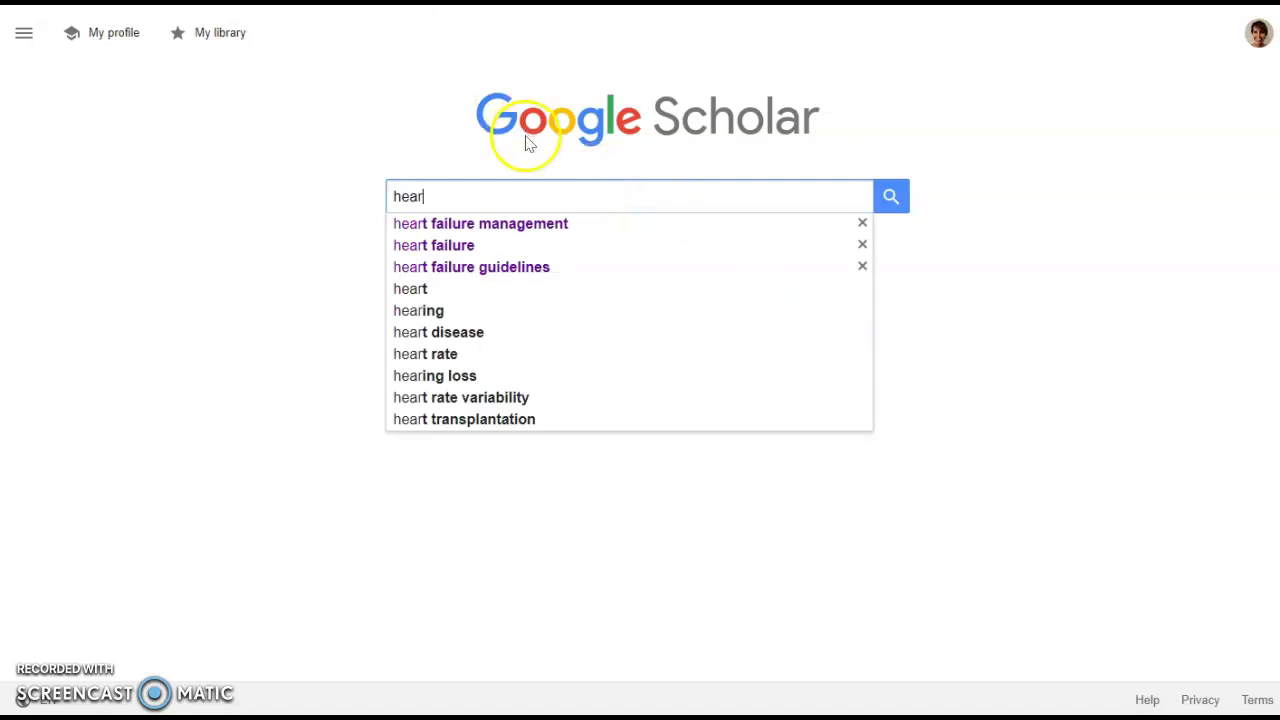
left_click(568, 224)
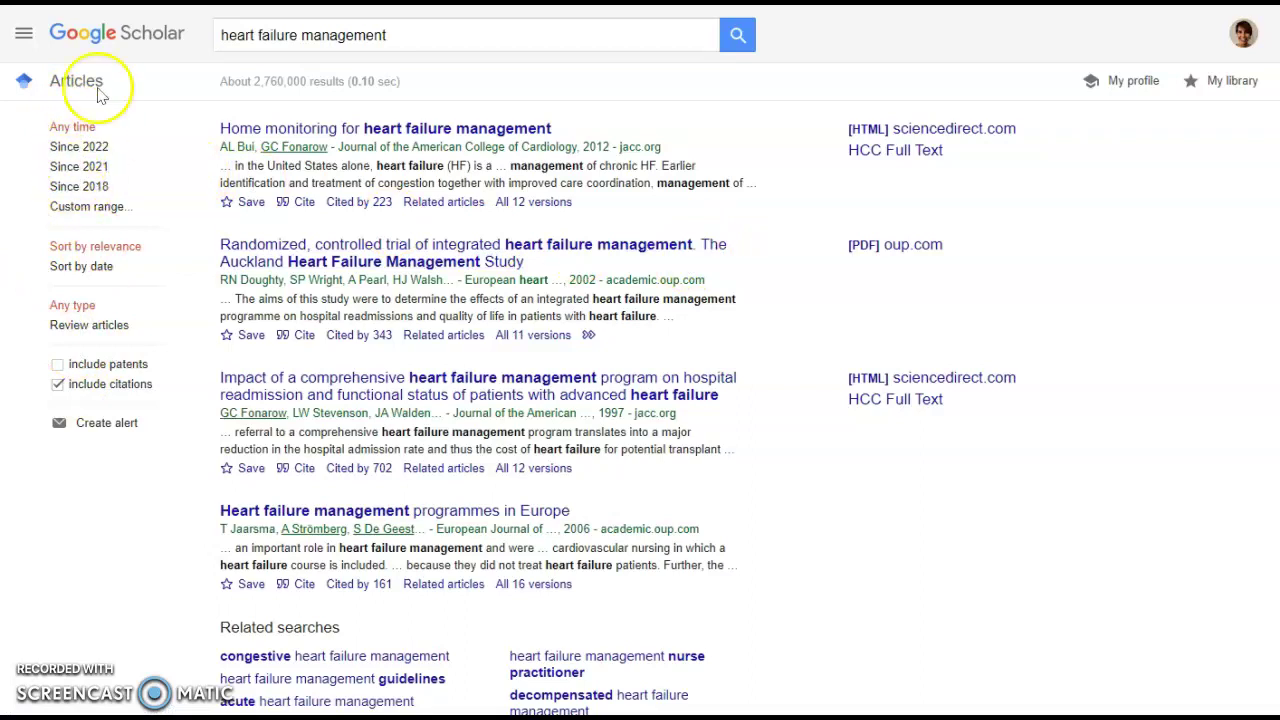
left_click(79, 186)
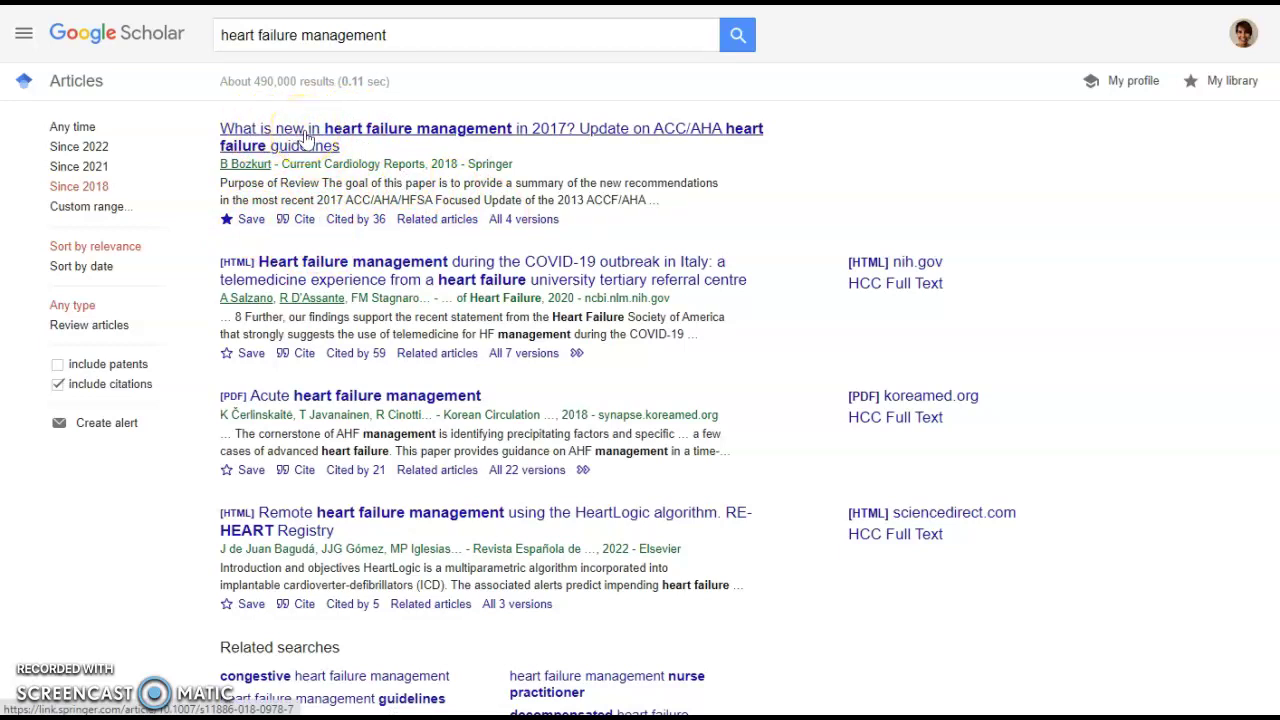
left_click(257, 226)
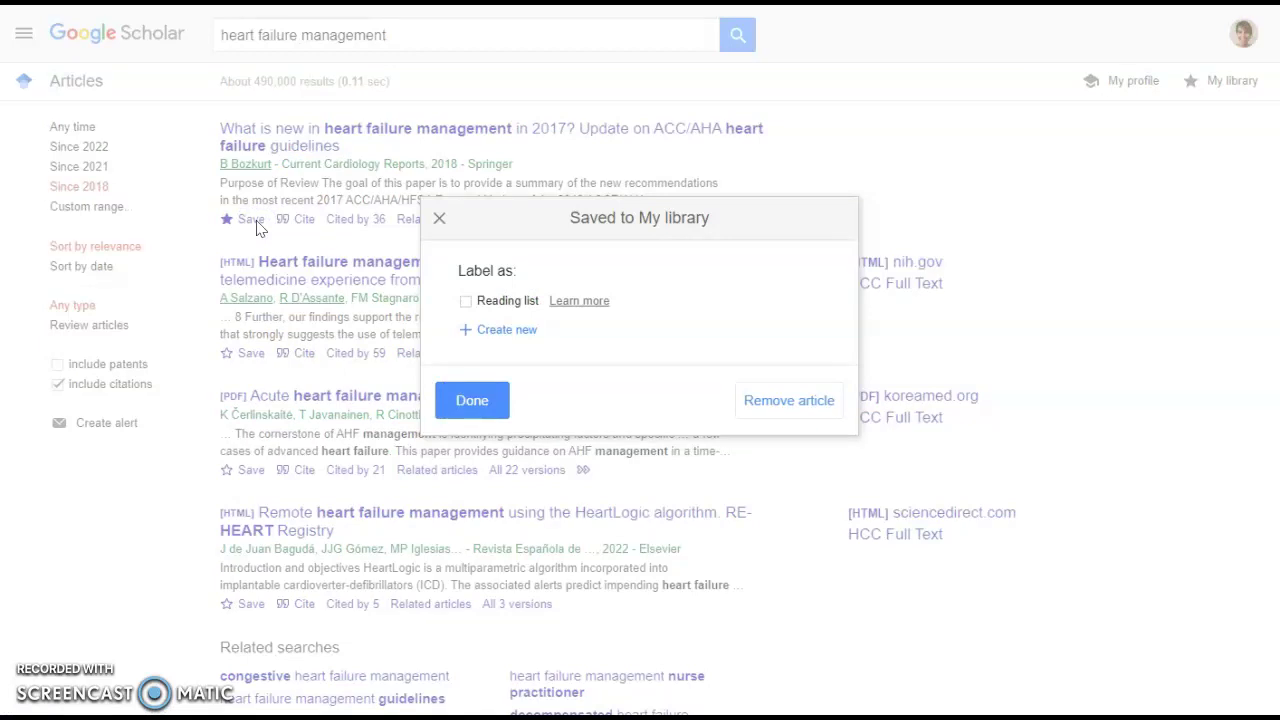
left_click(439, 220)
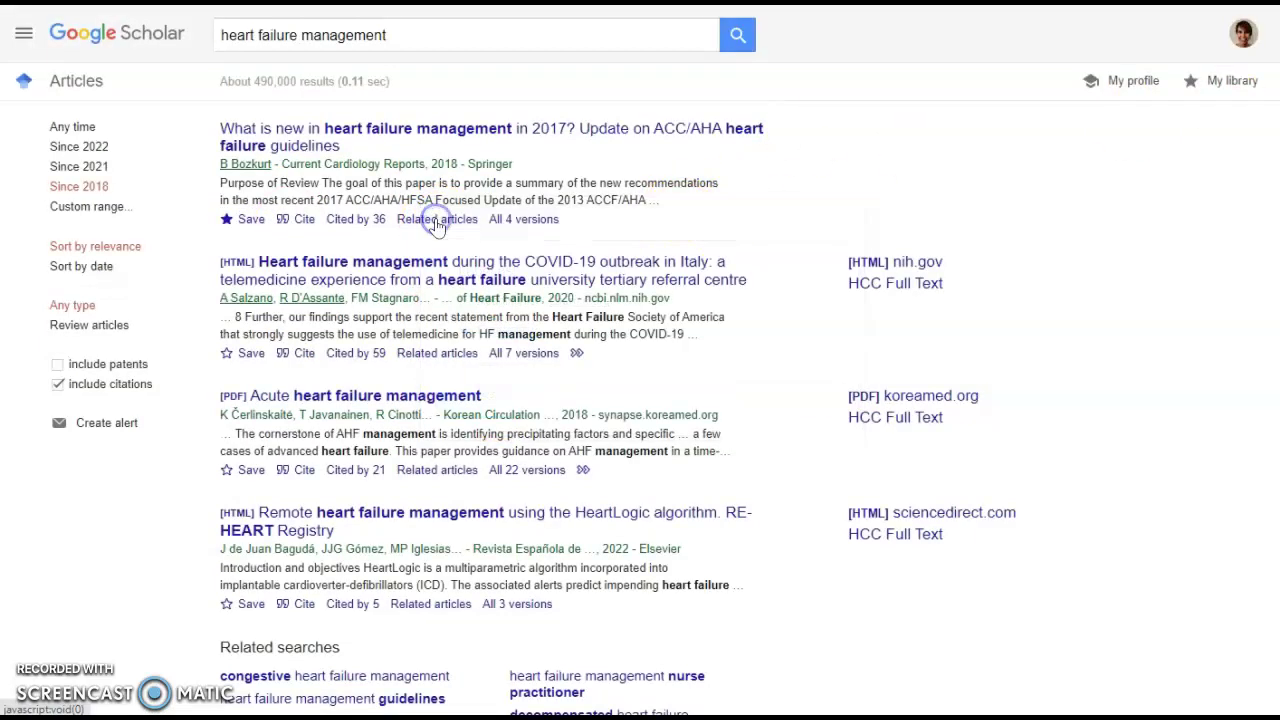
Copy the first result's APA citation and return to the reference document
left_click(299, 222)
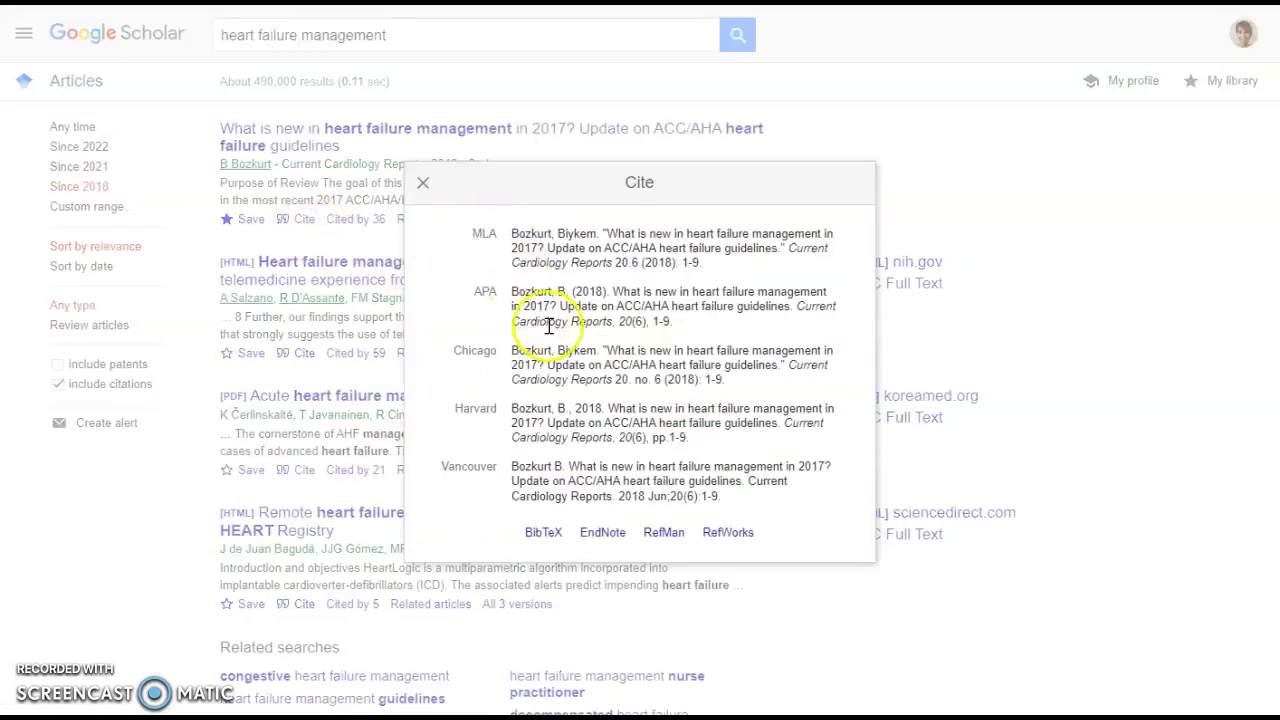
triple_click(640, 321)
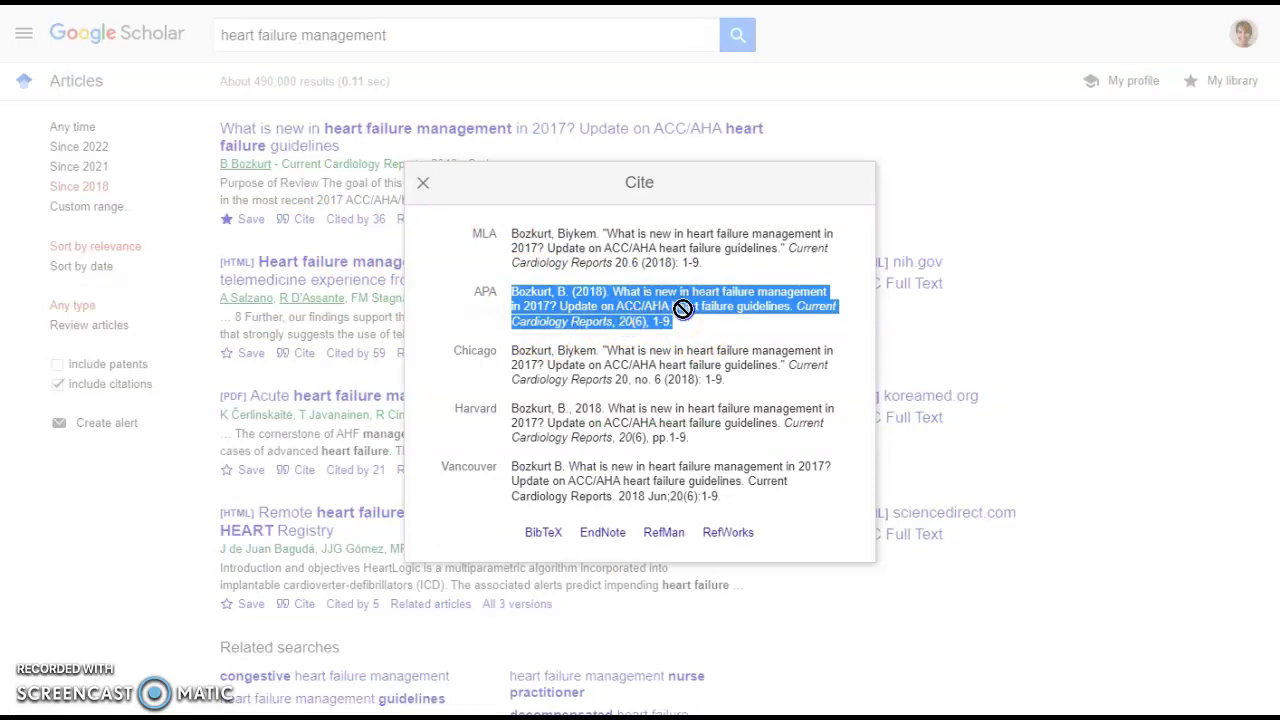
right_click(648, 318)
left_click(681, 330)
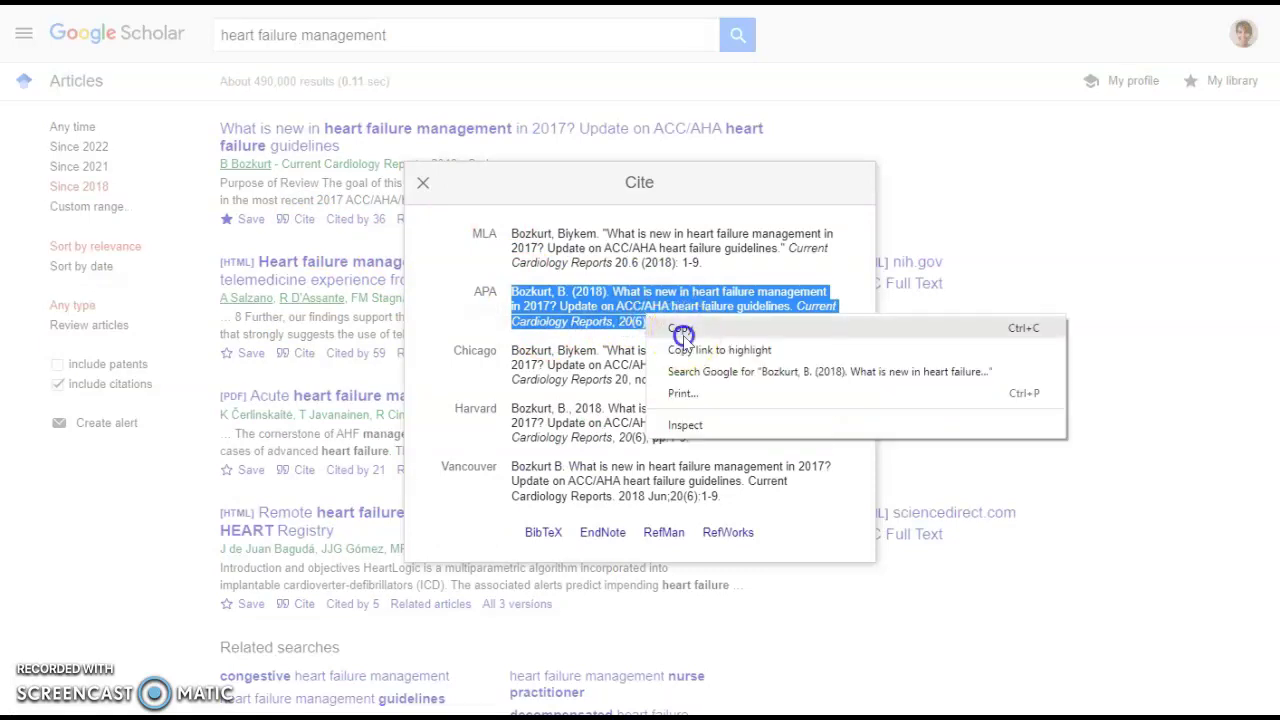
key("alt+Tab")
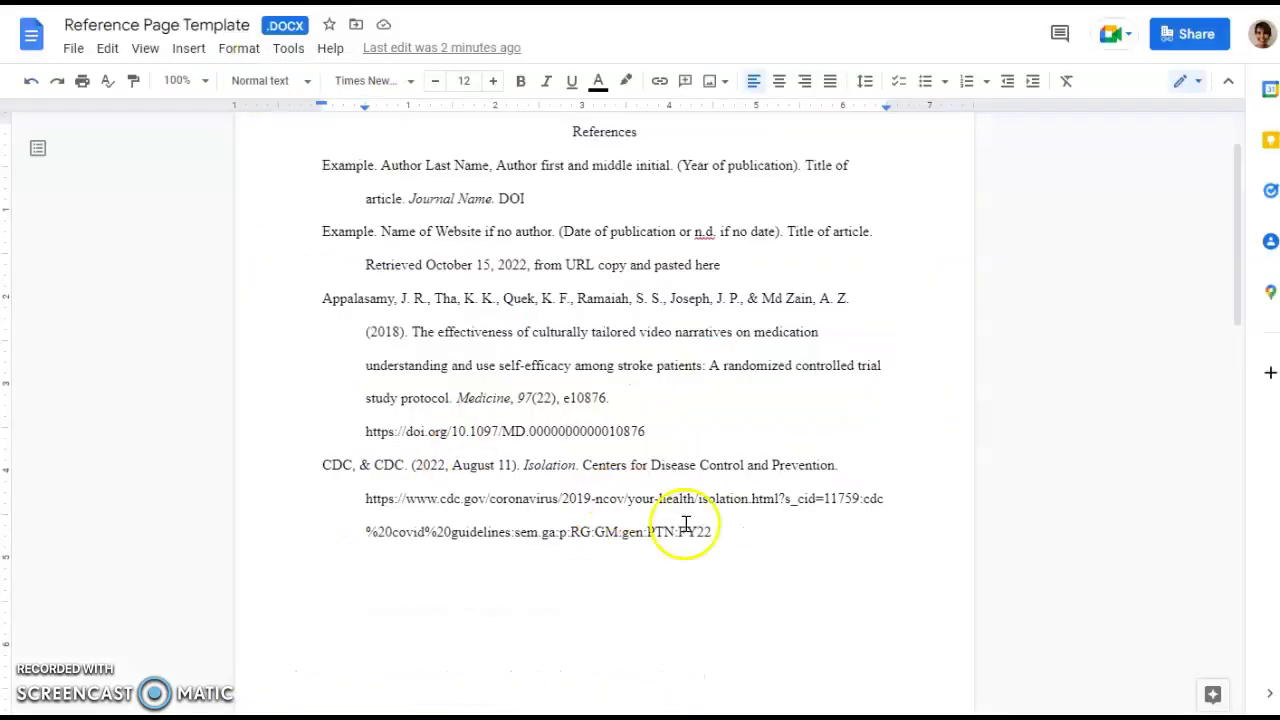
Paste the 2018 heart failure citation in Times New Roman 12 and unlink the CDC URL
right_click(341, 574)
left_click(409, 331)
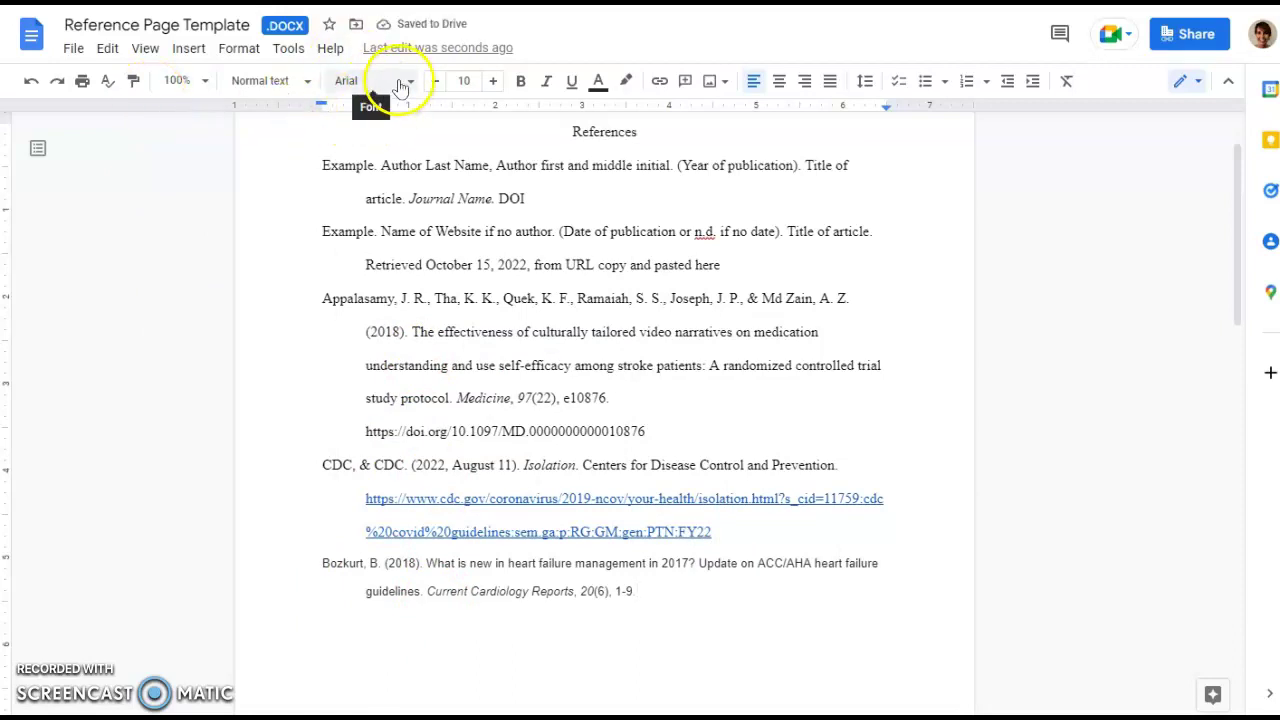
left_click(409, 86)
left_click(392, 186)
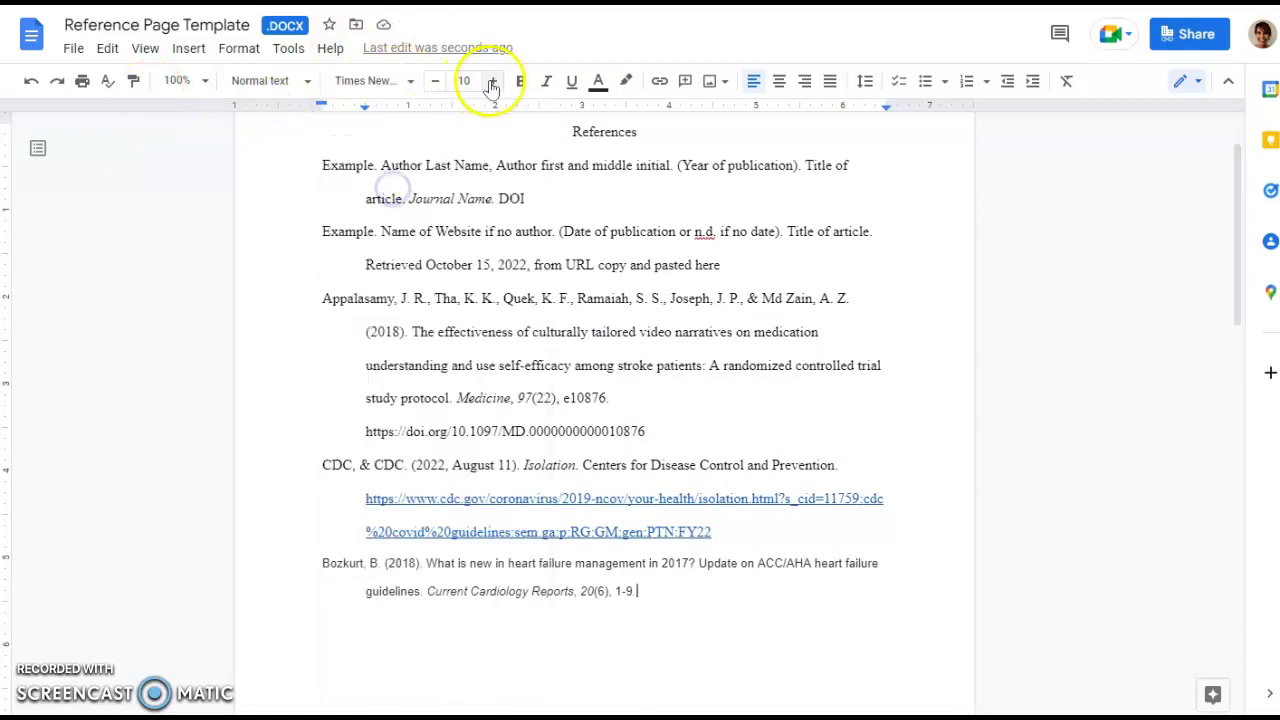
left_click(492, 81)
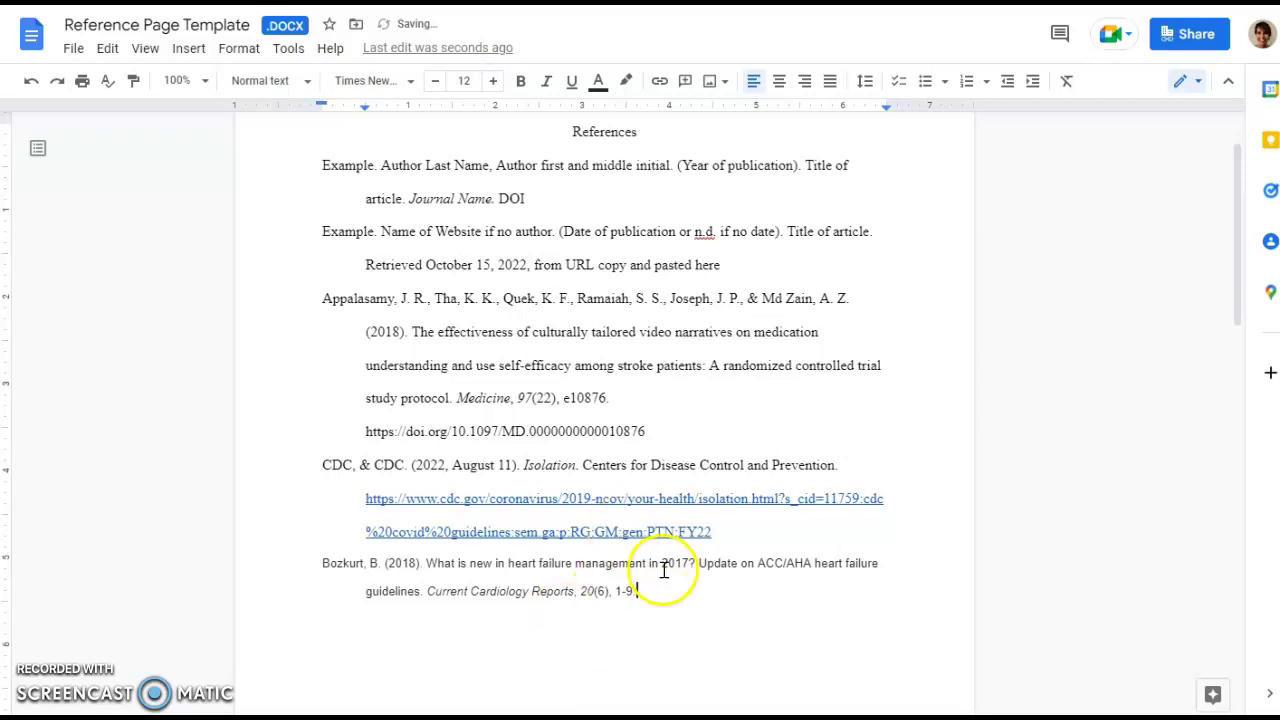
right_click(635, 501)
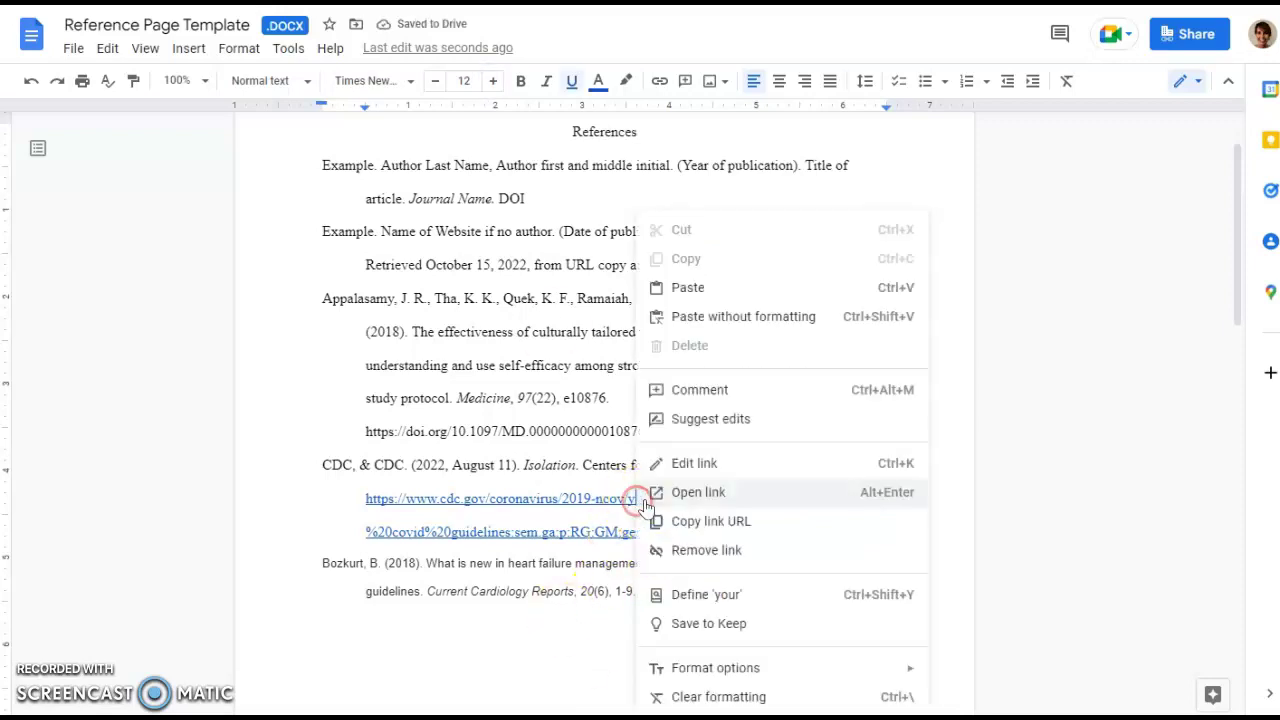
left_click(703, 547)
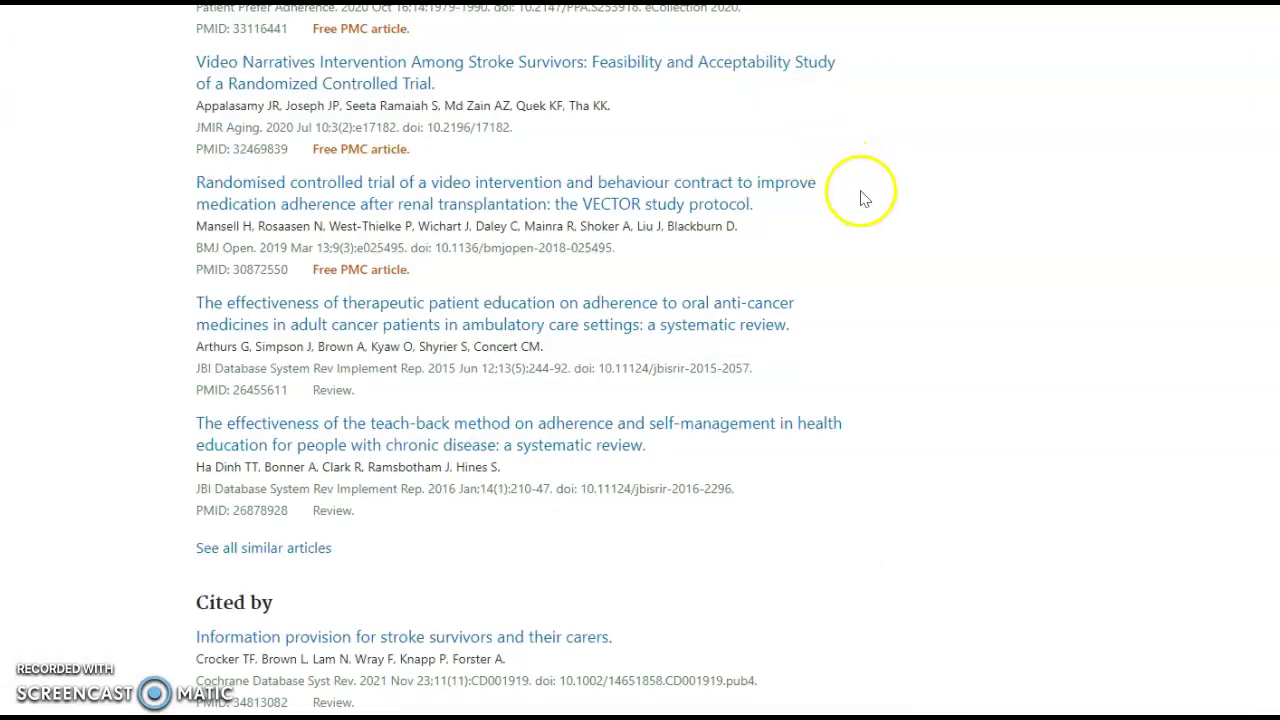
Close the Cite box to show the since-2018 heart failure management results again
scroll(868, 194, "up", 6)
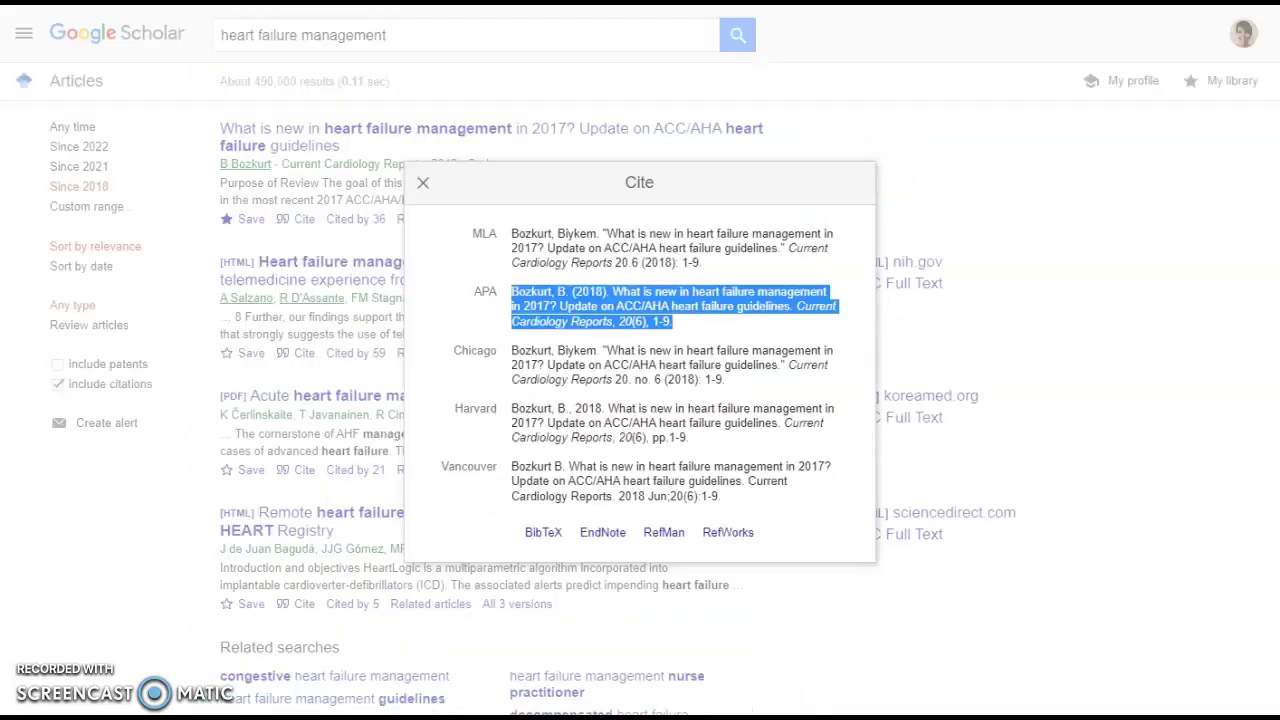
left_click(418, 186)
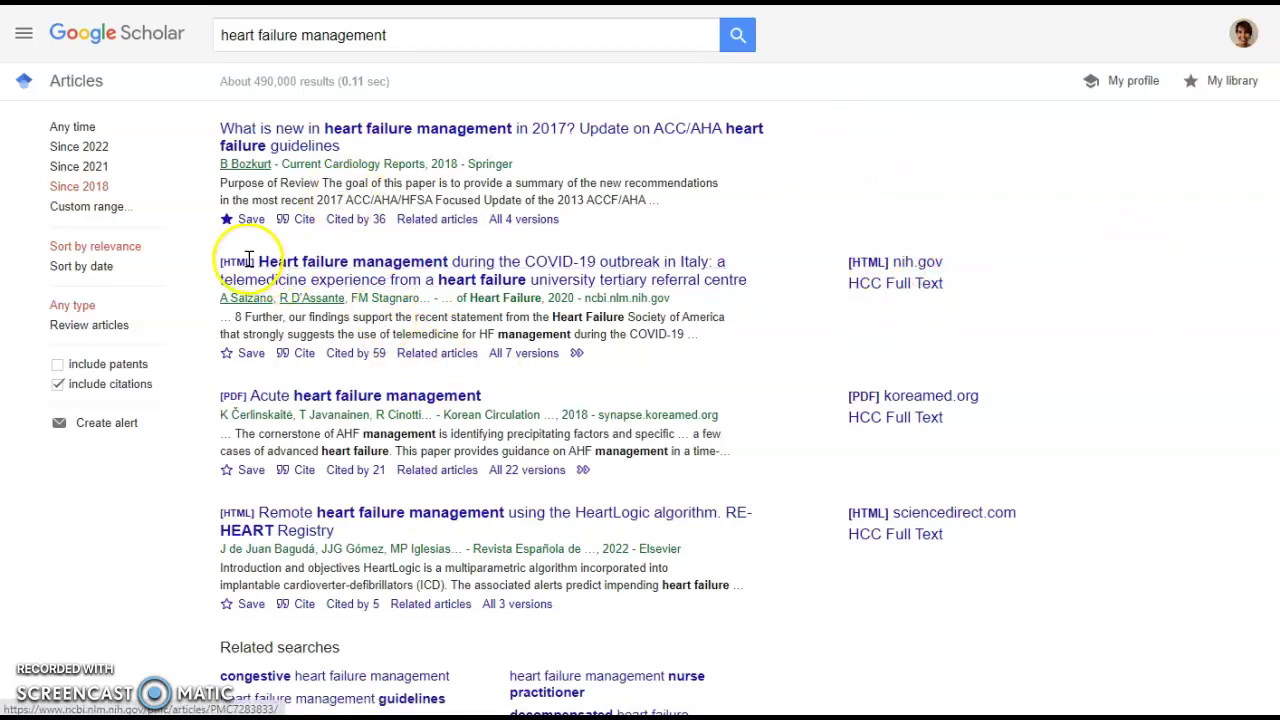
Open the first result's Springer Link article in a new tab, skim it, and return to Scholar
right_click(460, 133)
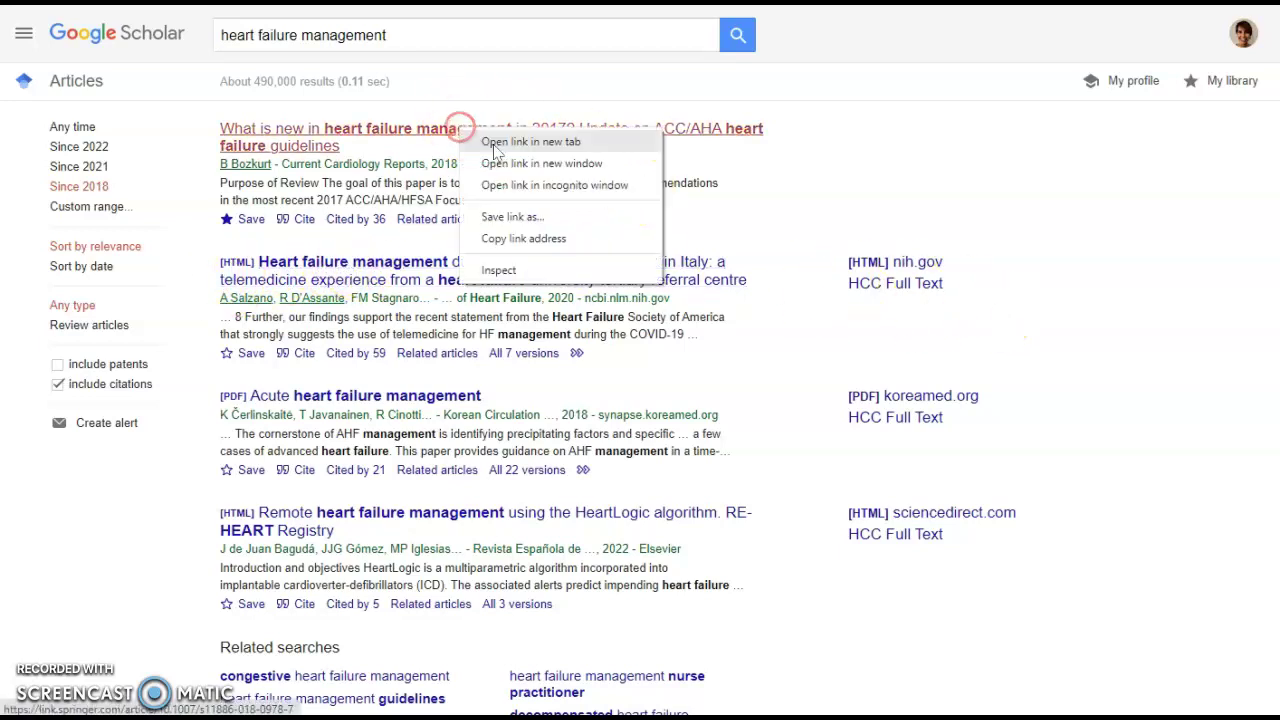
left_click(500, 138)
key("ctrl+Tab")
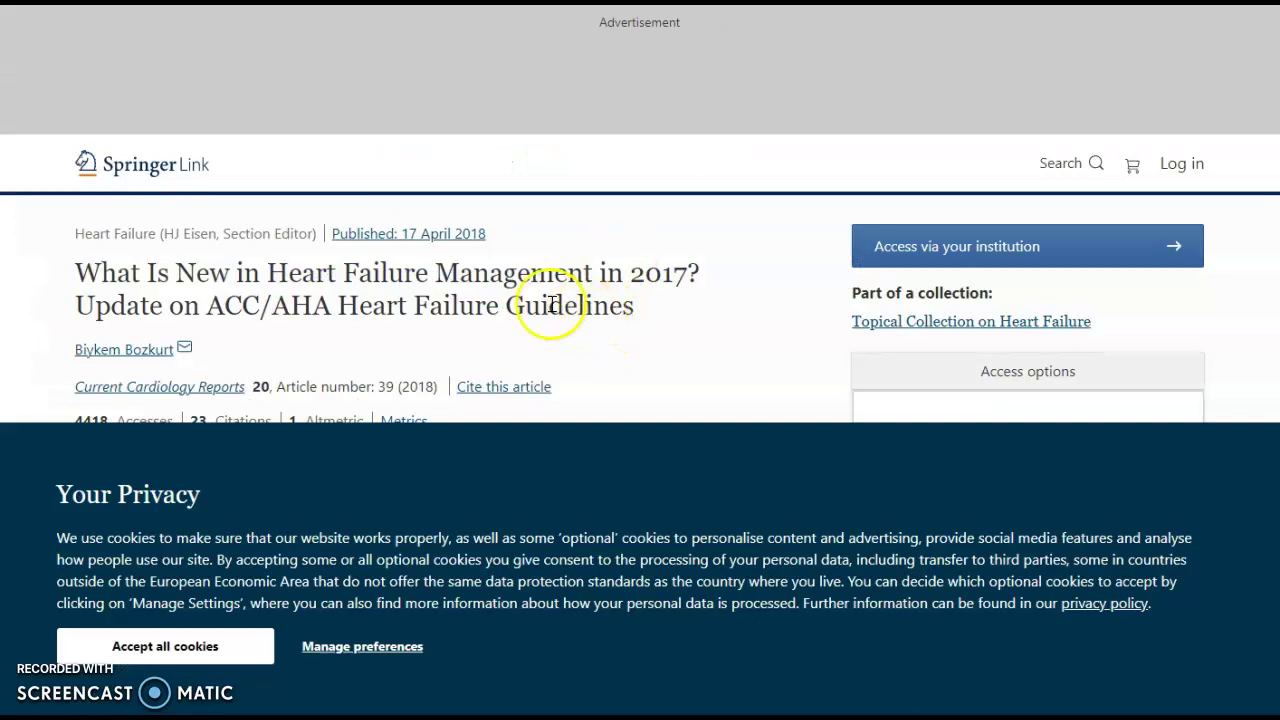
scroll(468, 287, "down", 1)
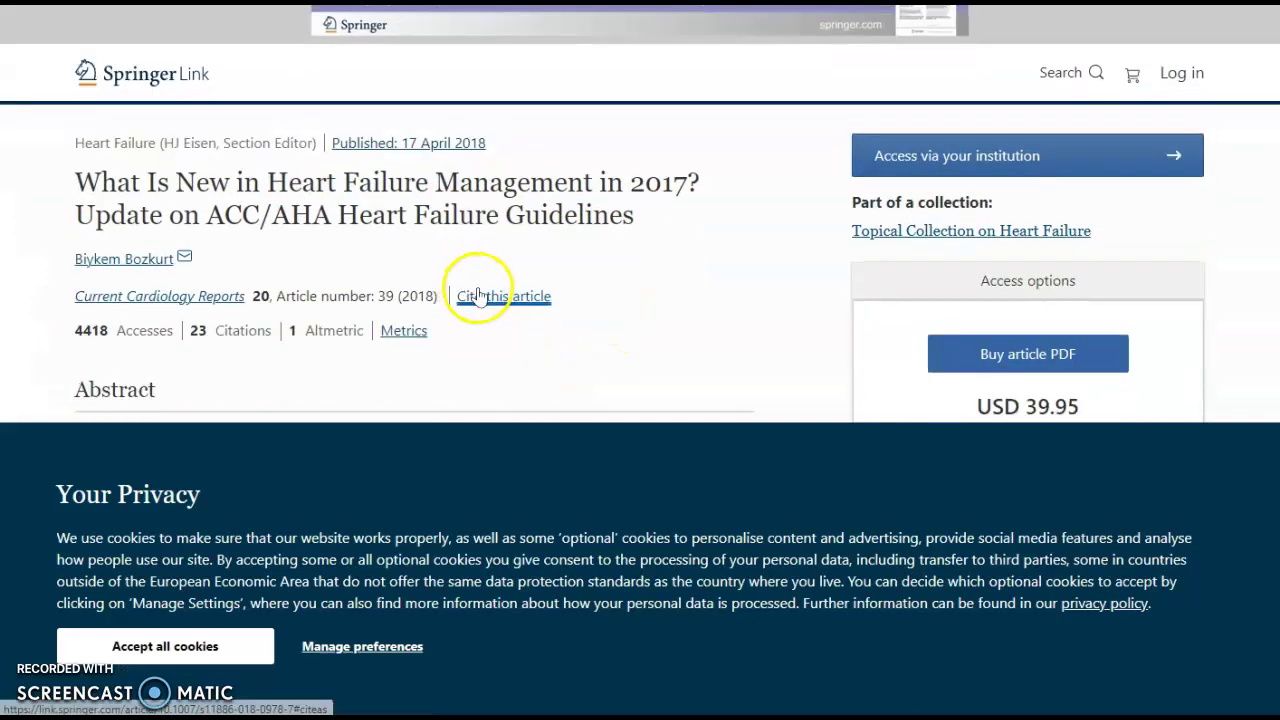
scroll(474, 286, "down", 1)
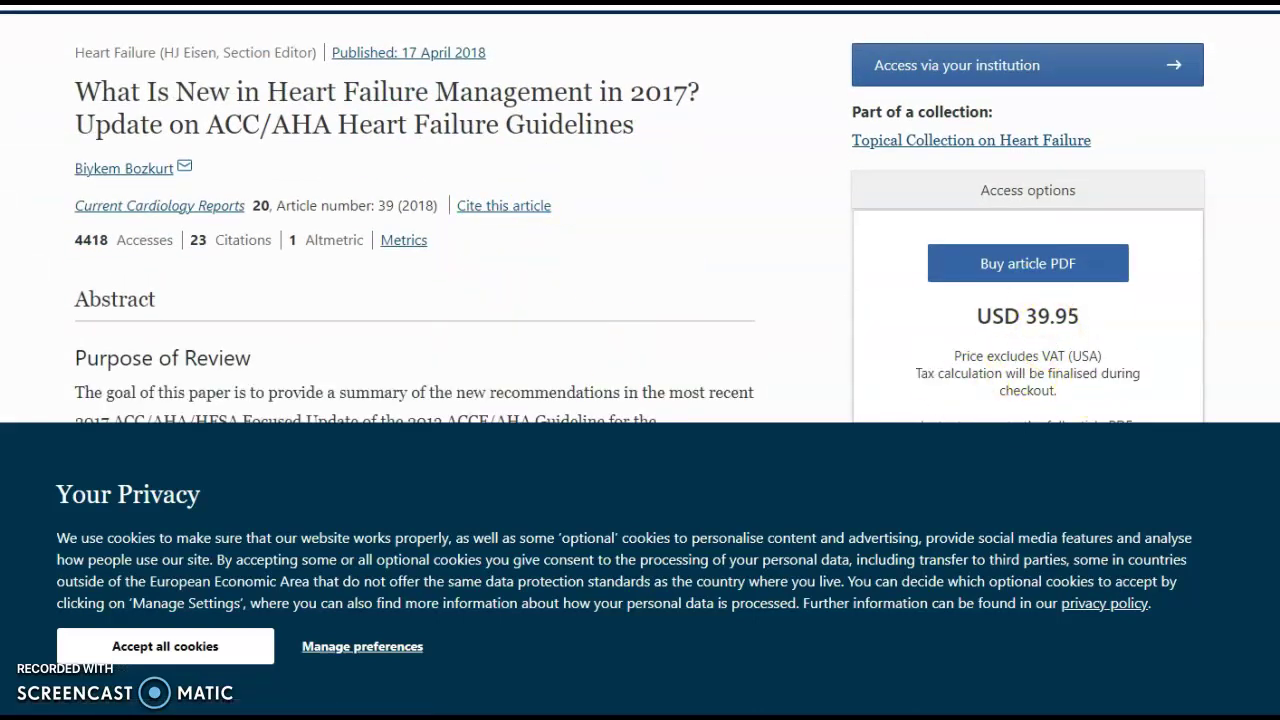
left_click(800, 2)
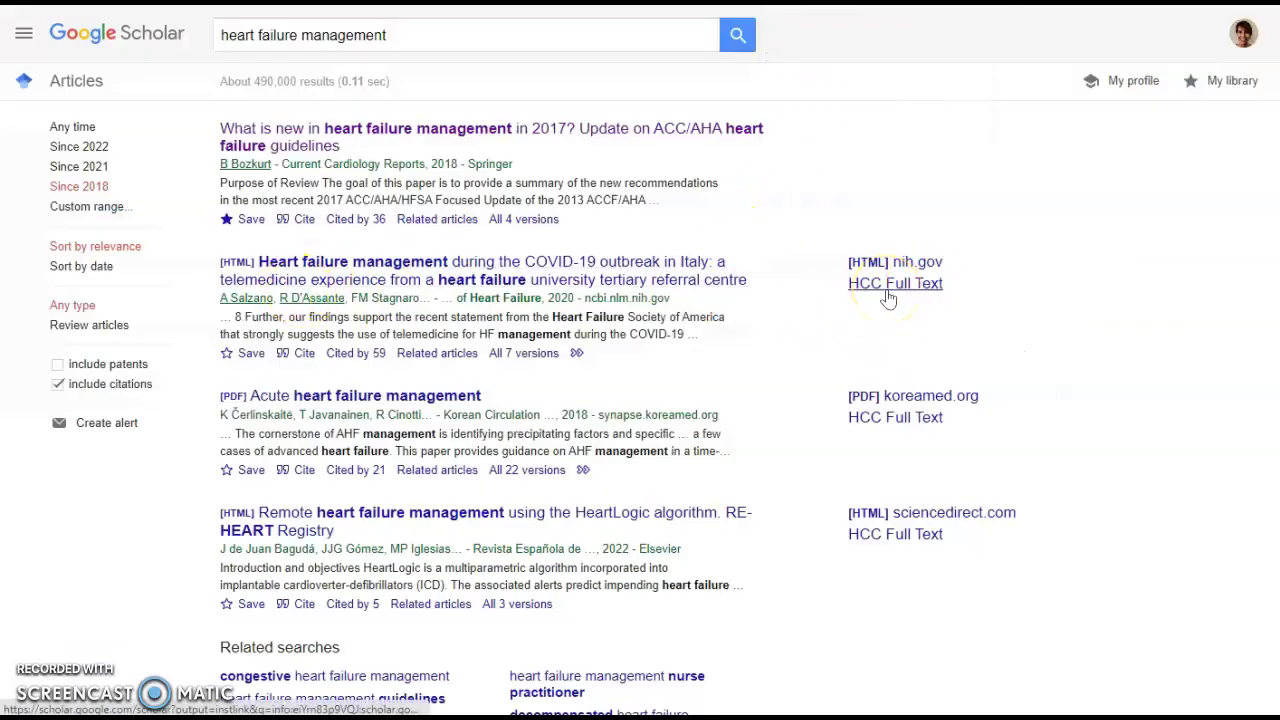
Open the second result, the COVID-19 Italy heart failure article on PubMed Central, and skim it
left_click(663, 264)
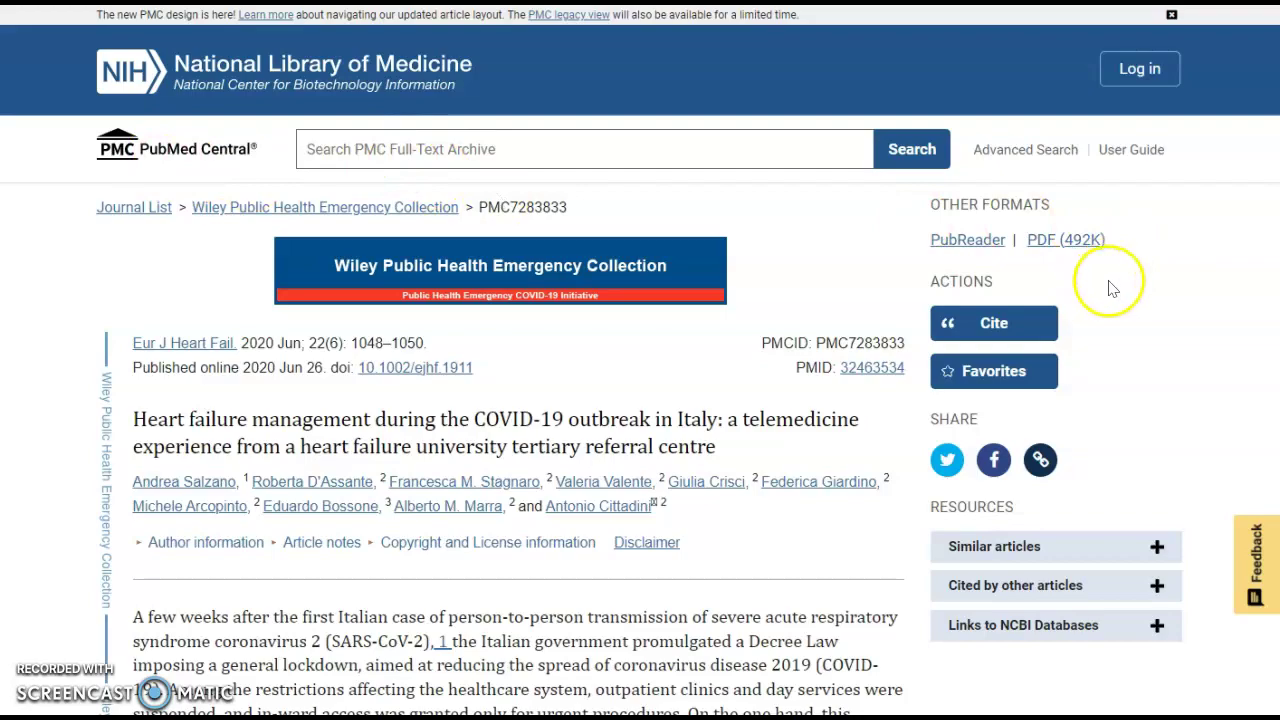
scroll(1110, 288, "down", 2)
scroll(1105, 298, "down", 12)
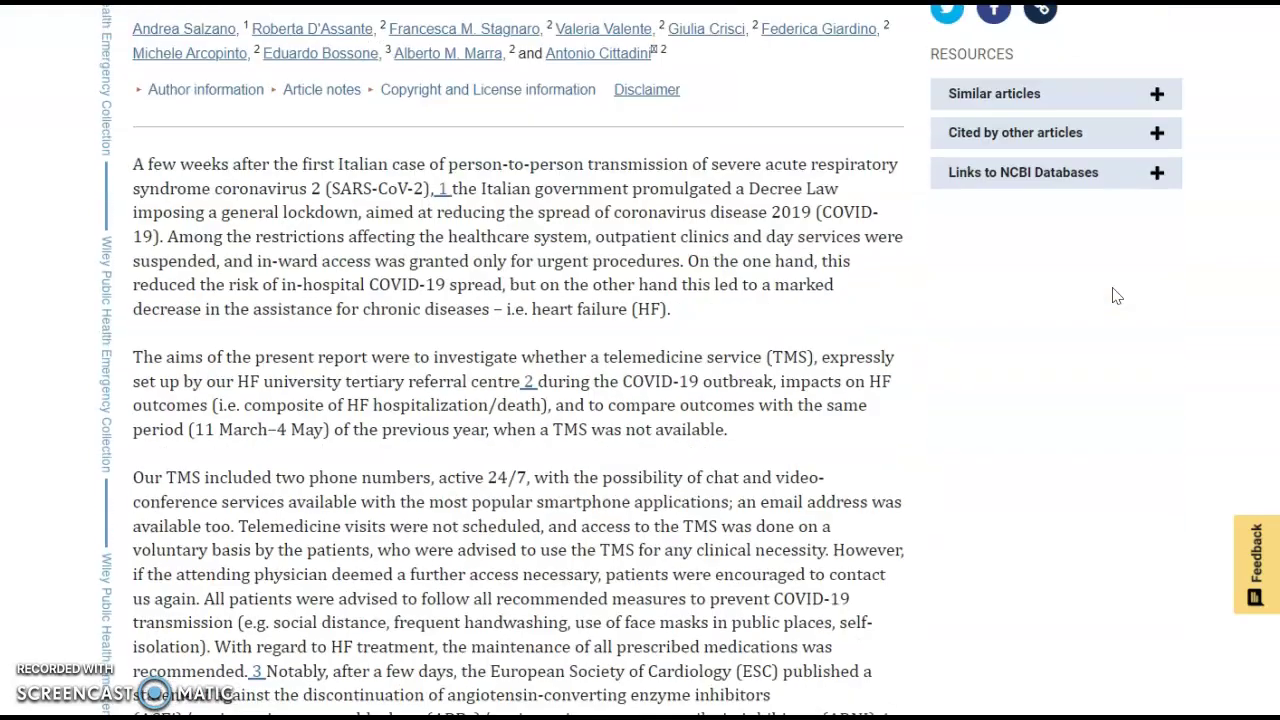
scroll(1096, 310, "up", 15)
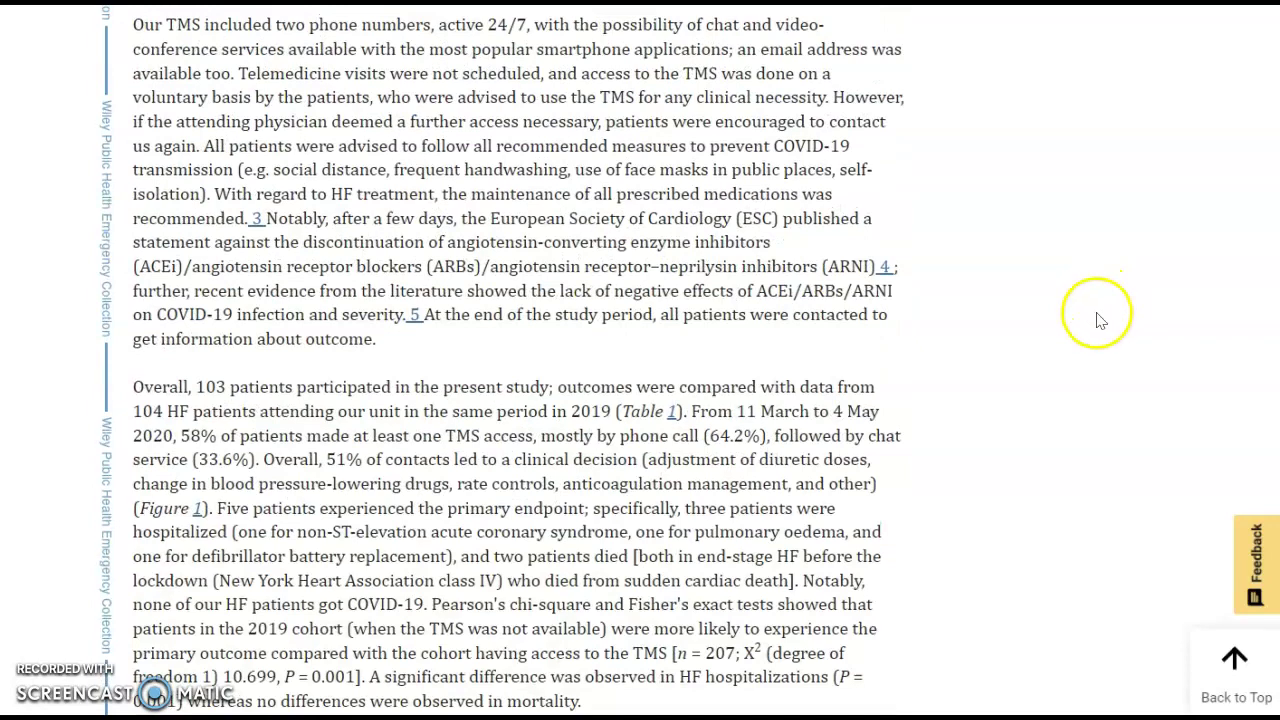